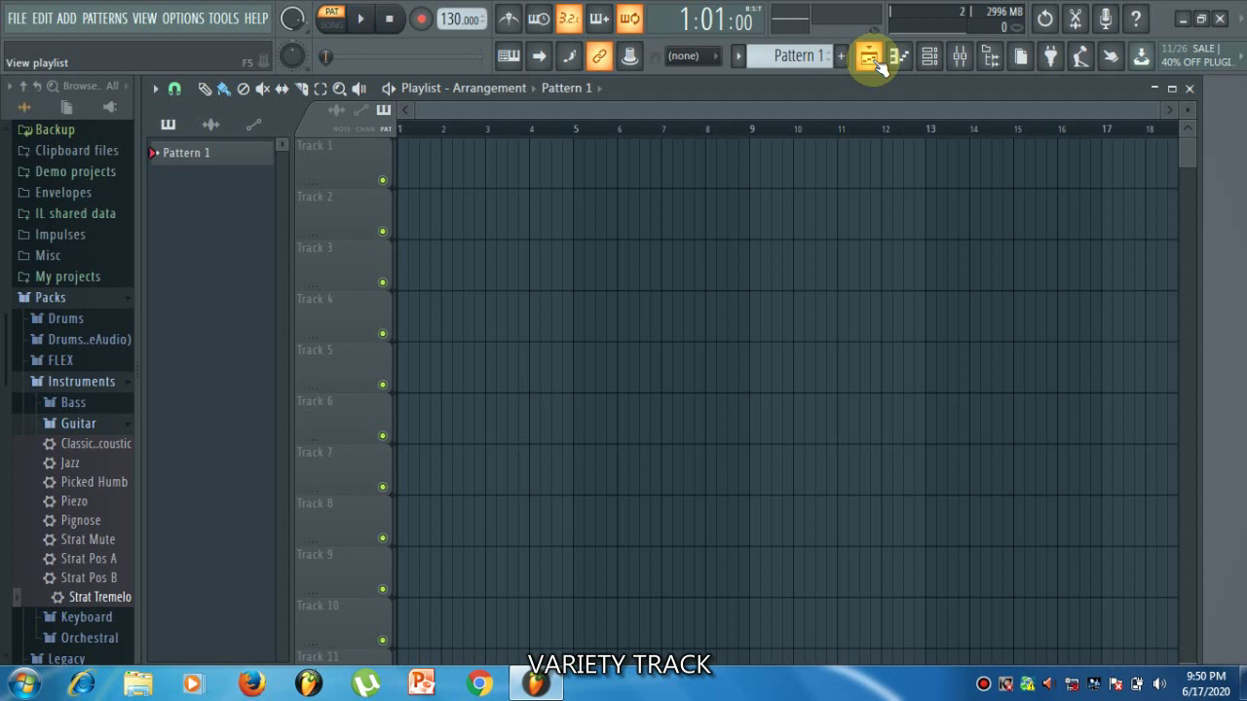
Step: Review the audio settings, including the available devices, the FL Studio ASIO buffer options and the sample rate choices
click(185, 19)
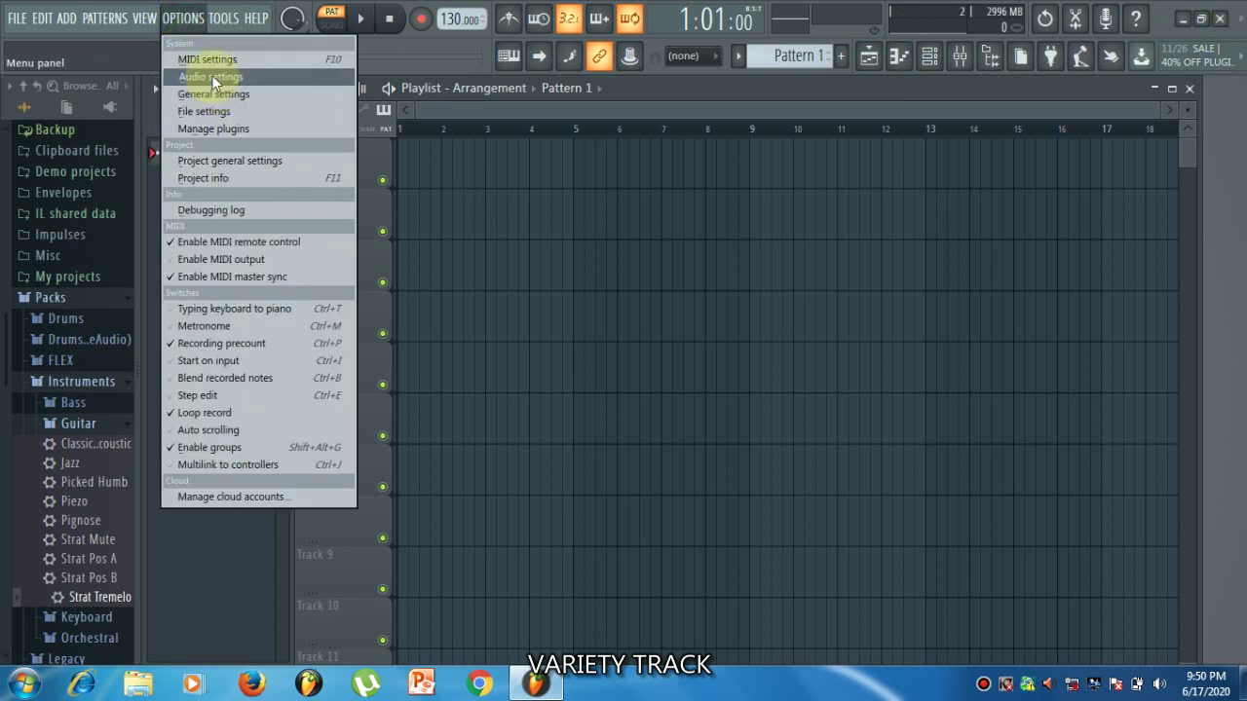
click(211, 78)
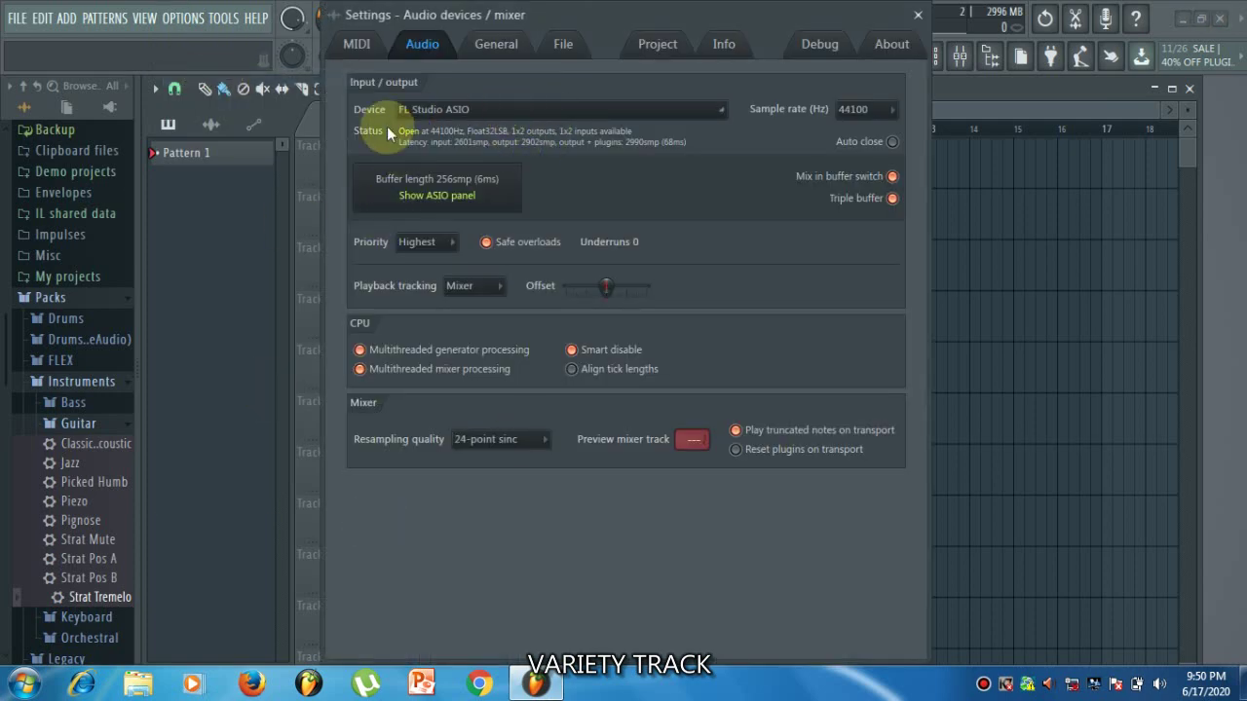
click(520, 112)
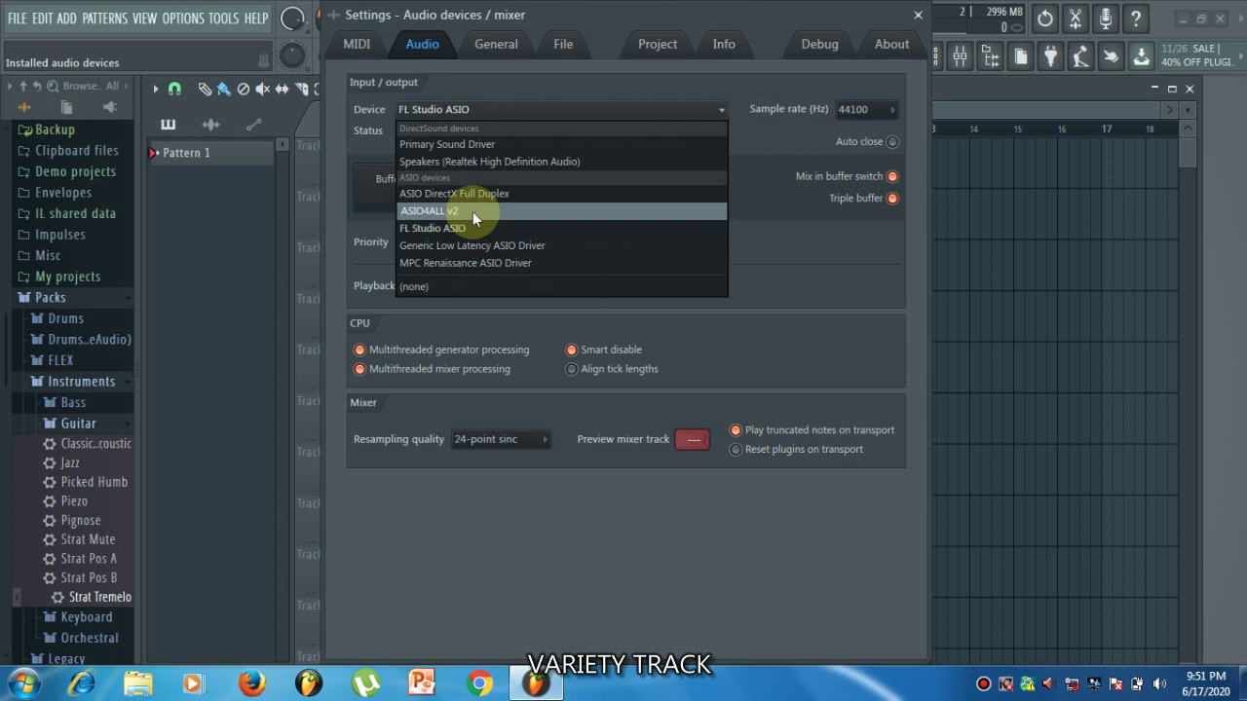
click(533, 533)
click(414, 185)
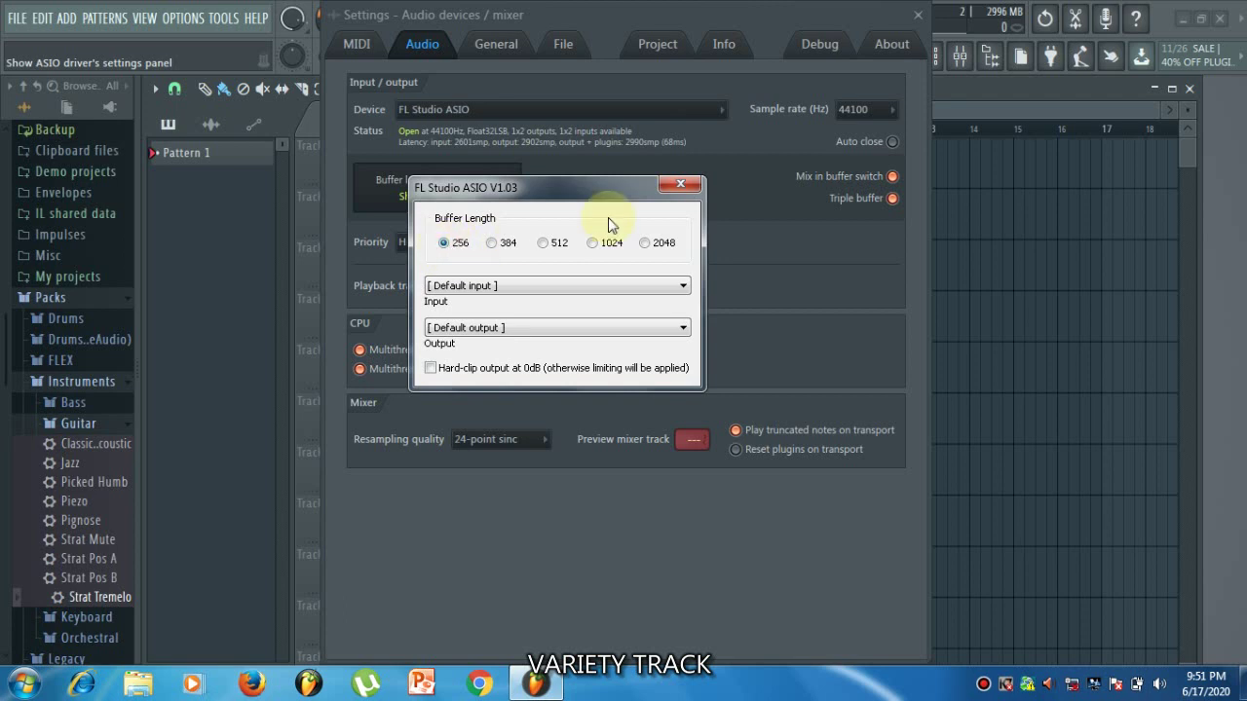
click(681, 183)
click(875, 112)
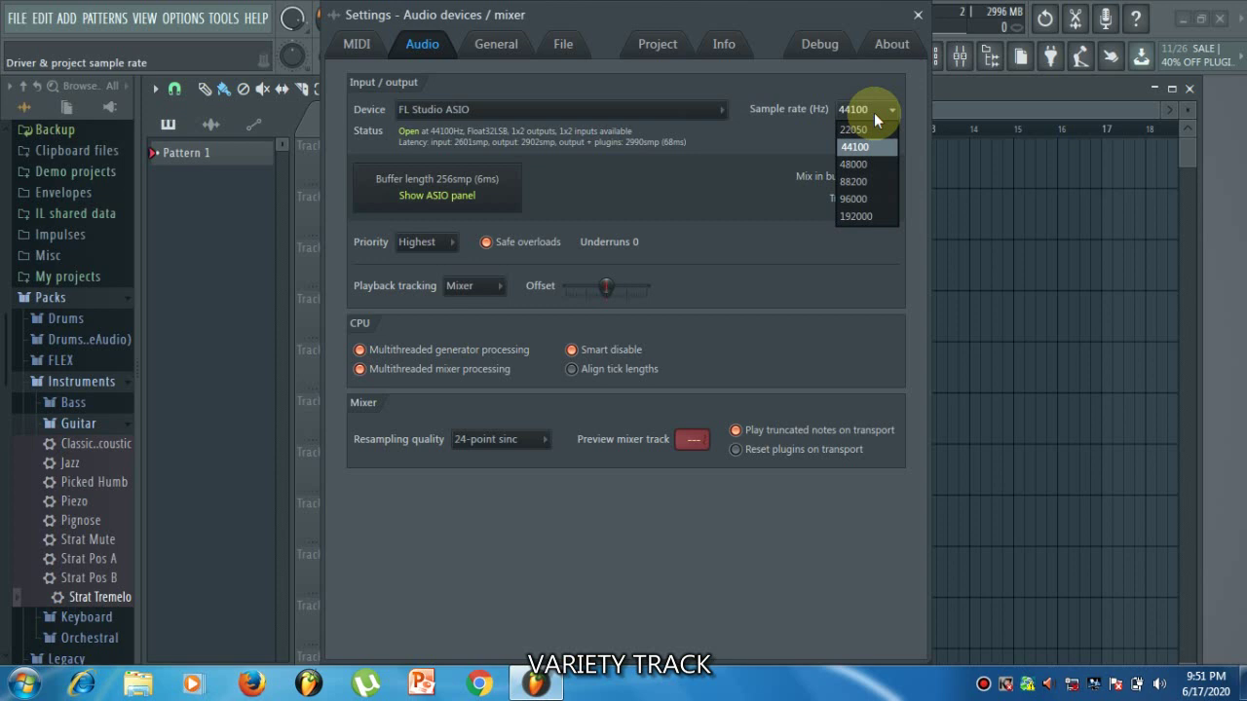
click(874, 112)
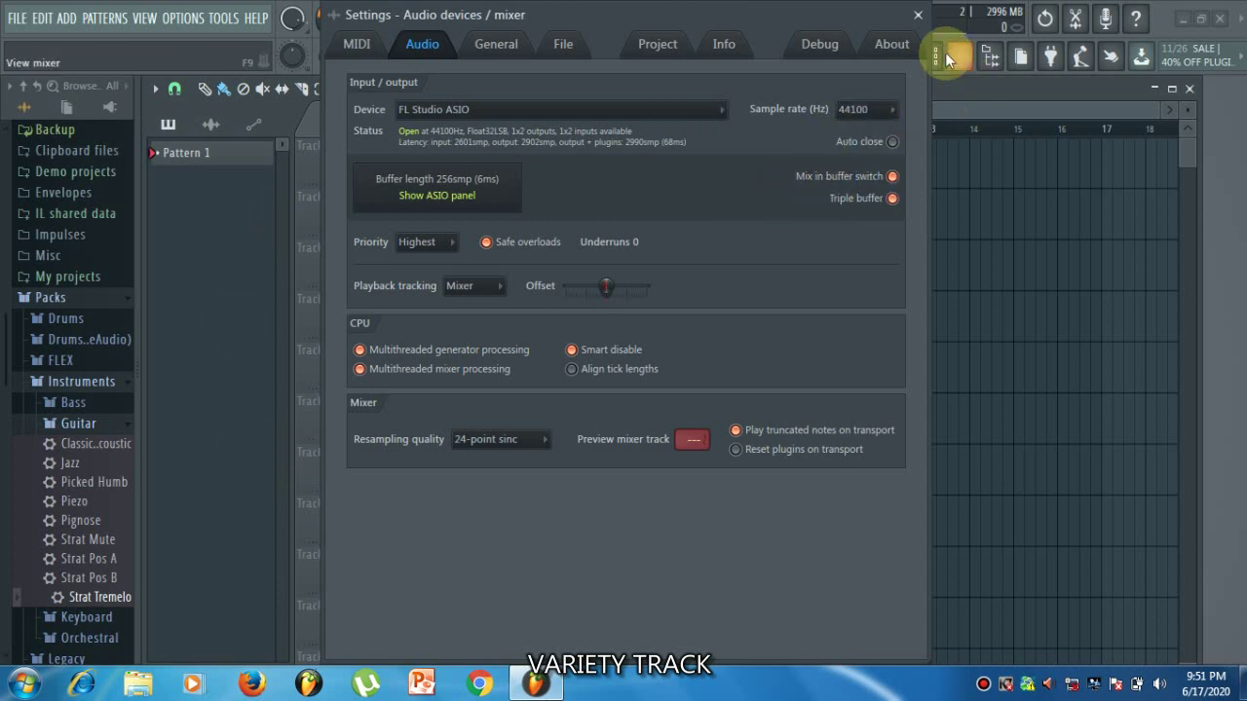
click(918, 16)
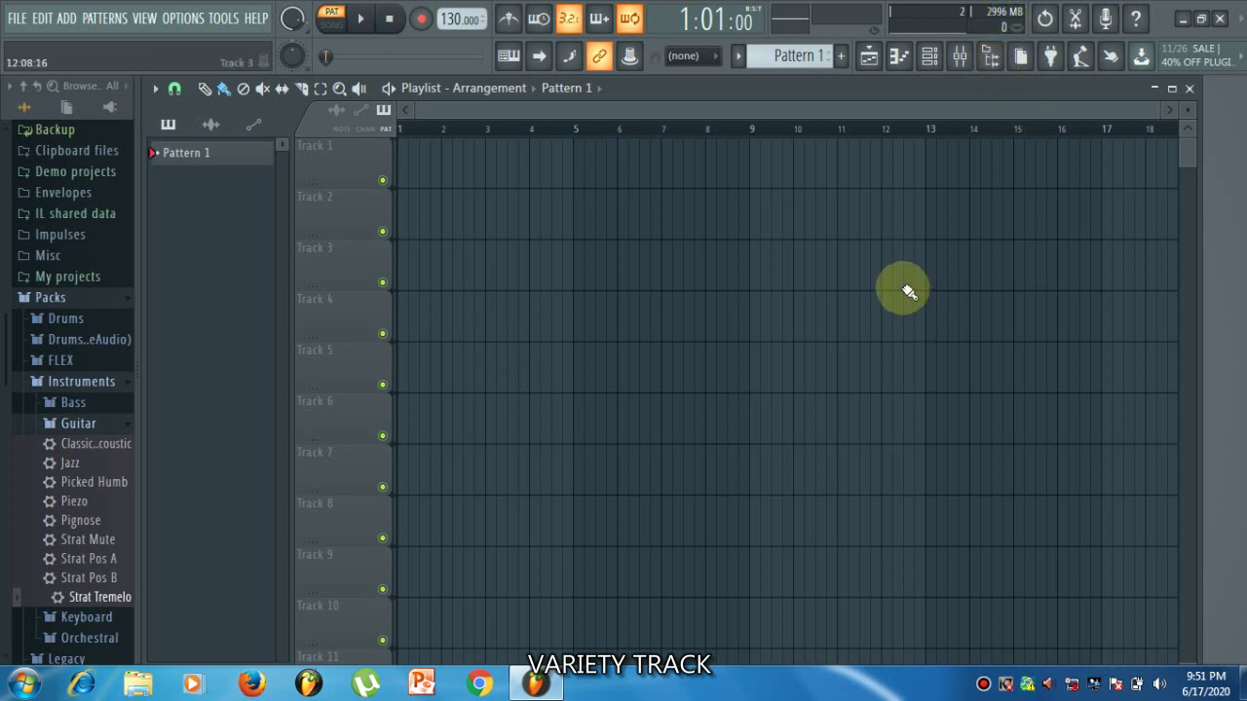
Step: Show the channel rack and reposition it higher over the playlist
click(930, 56)
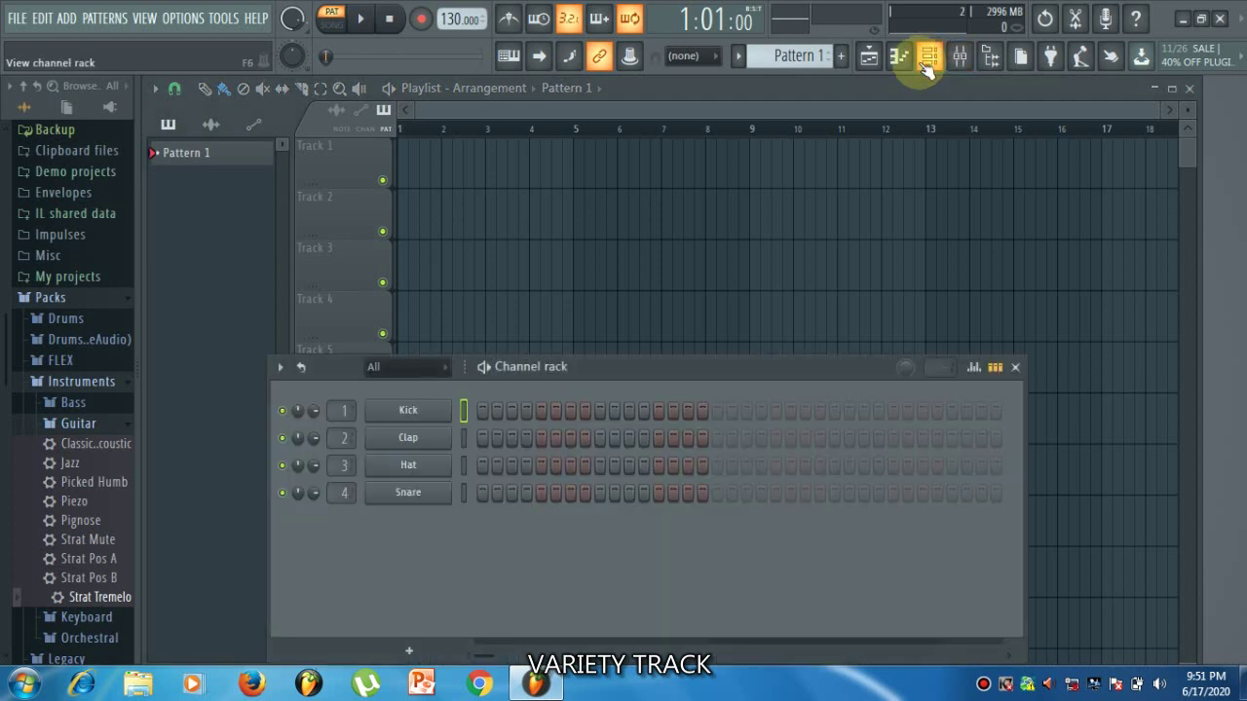
drag(636, 370, 696, 167)
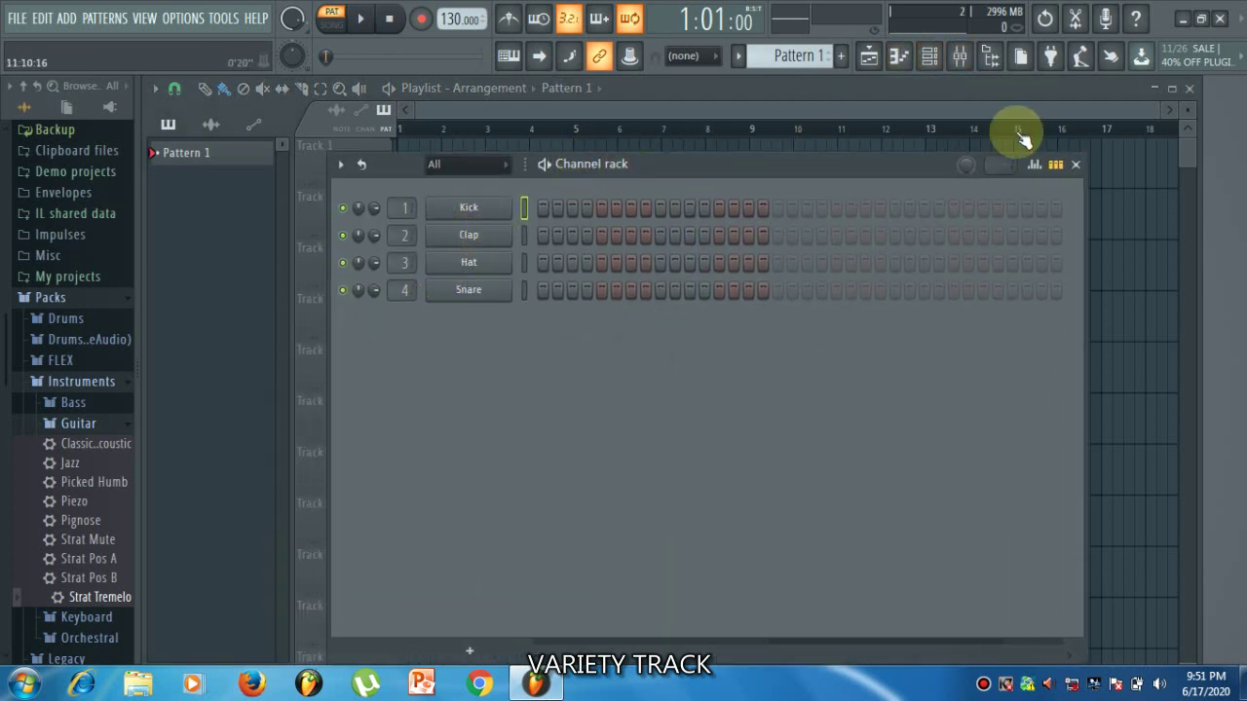
click(1078, 165)
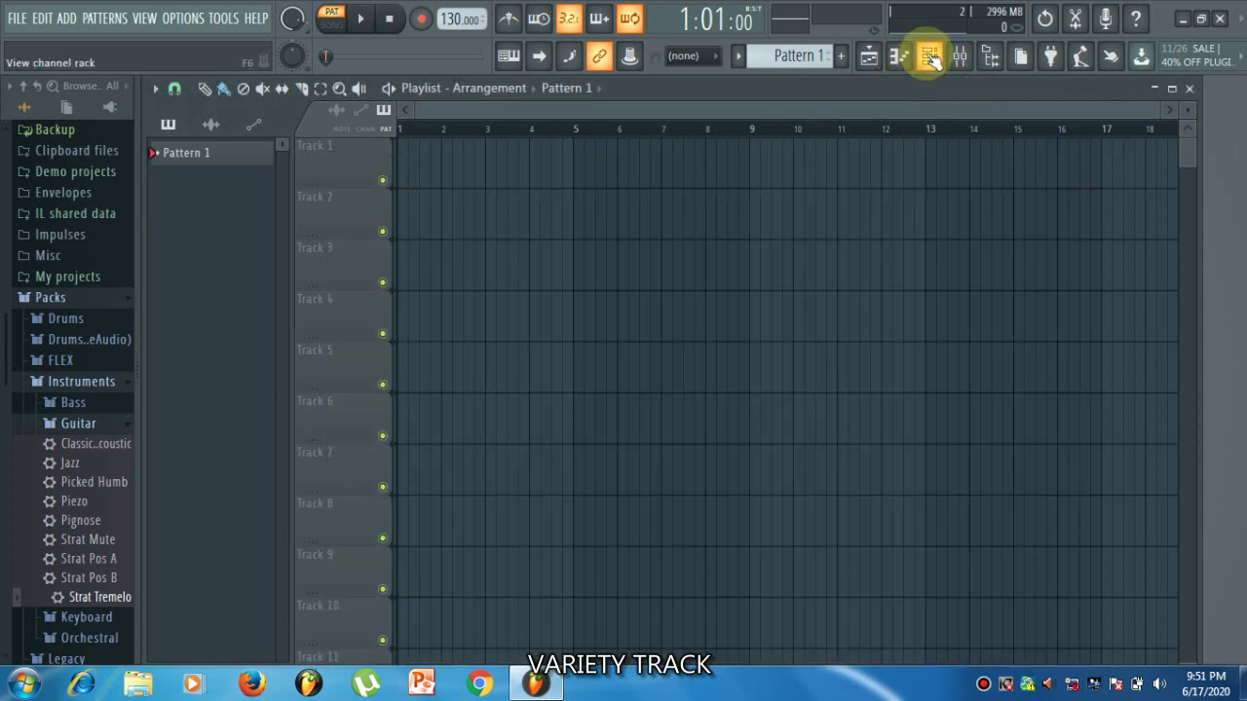
click(931, 56)
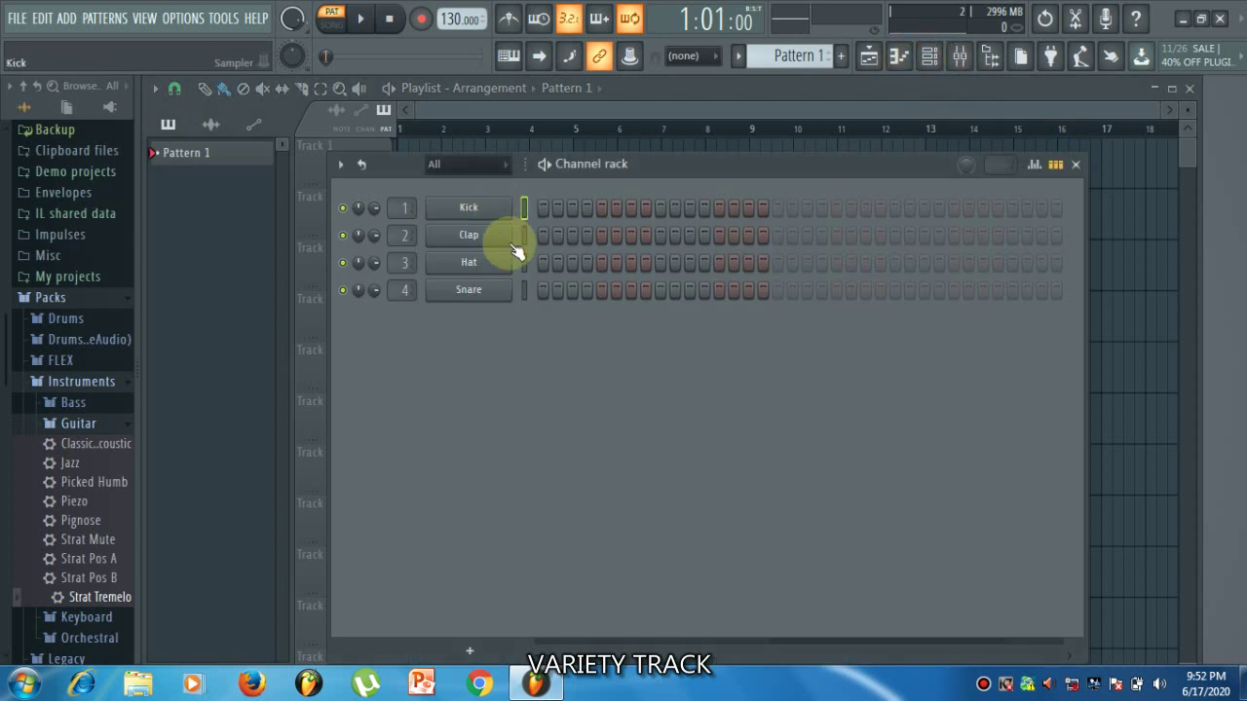
Step: Load deleep song2 from the Desktop into the Kick channel and place the sample on playlist Track 1 at bar 1
click(476, 211)
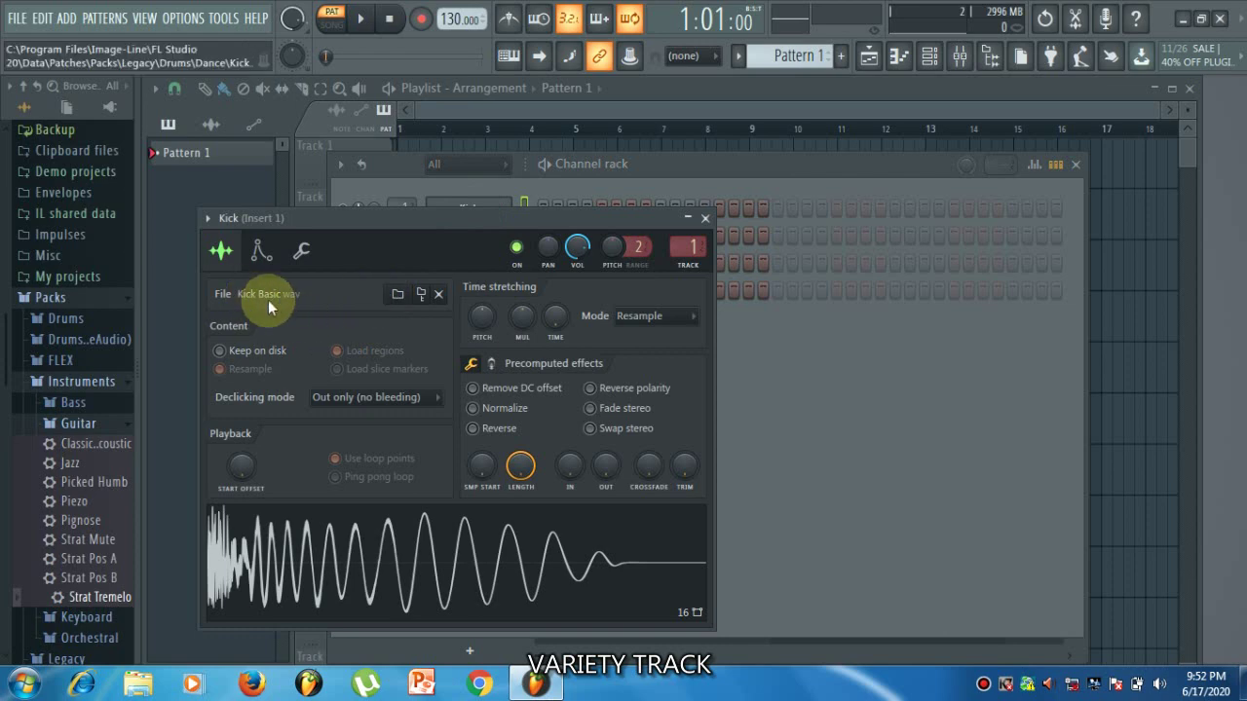
click(395, 297)
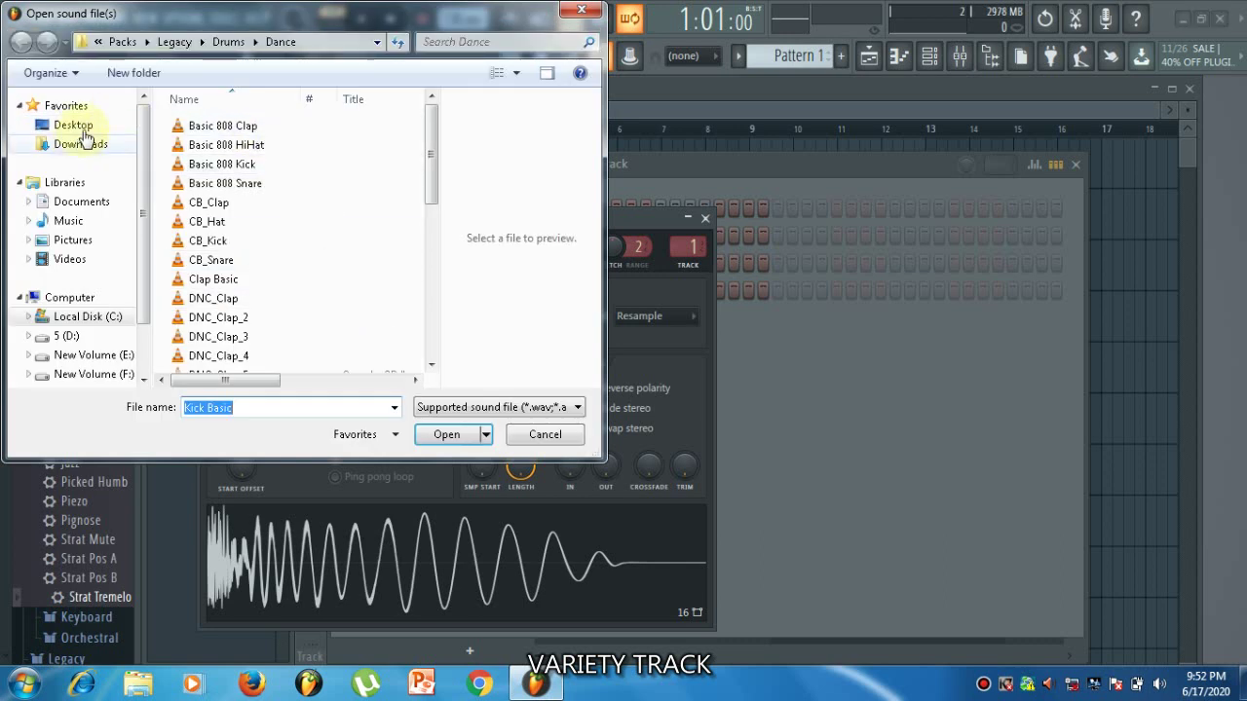
click(78, 127)
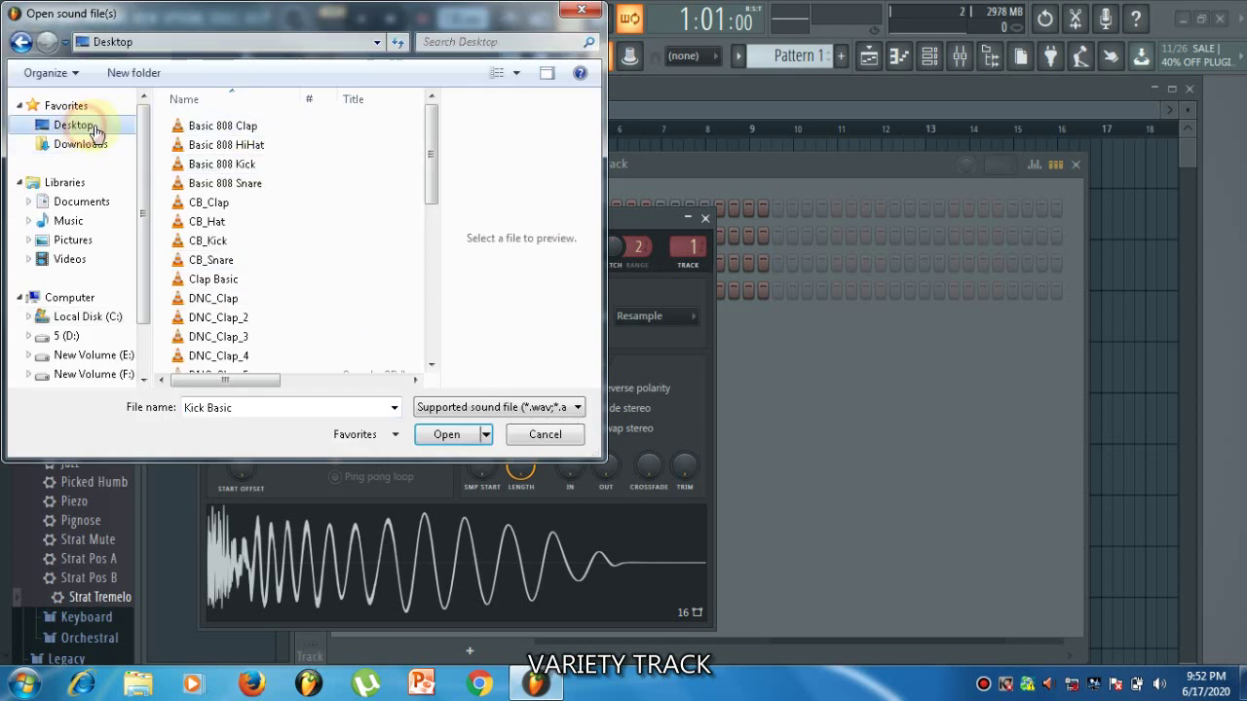
click(432, 129)
drag(431, 130, 431, 164)
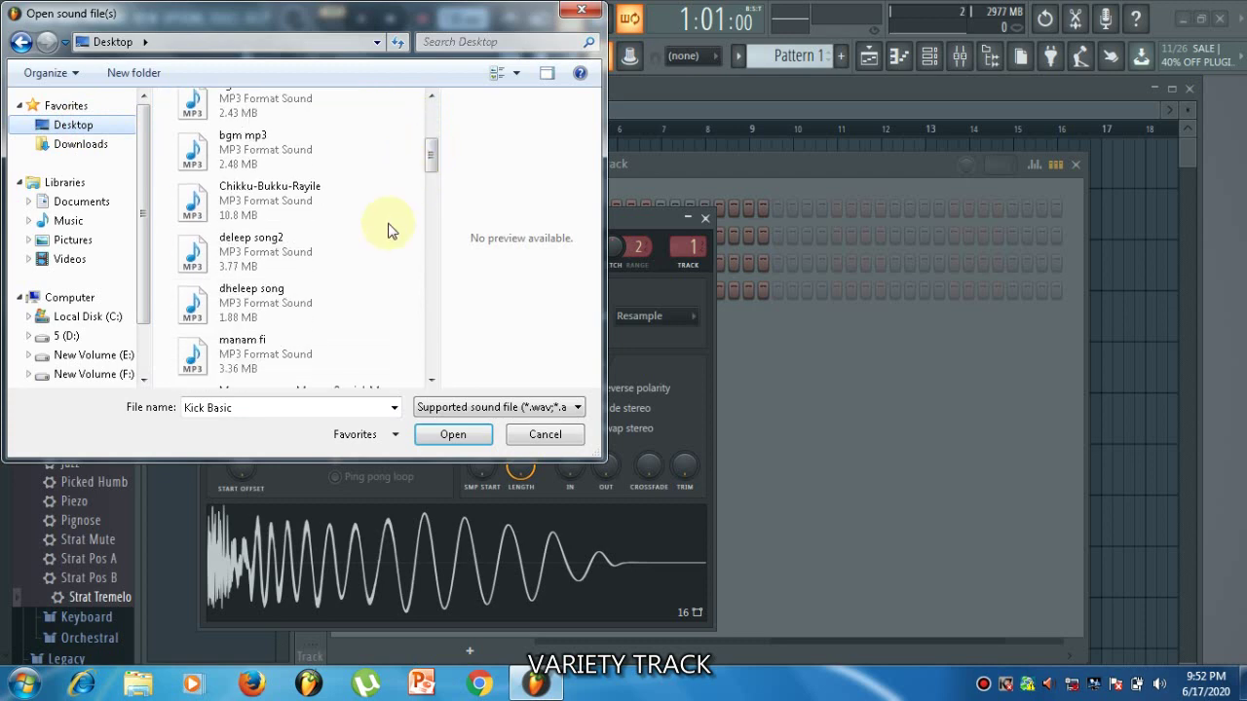
click(251, 263)
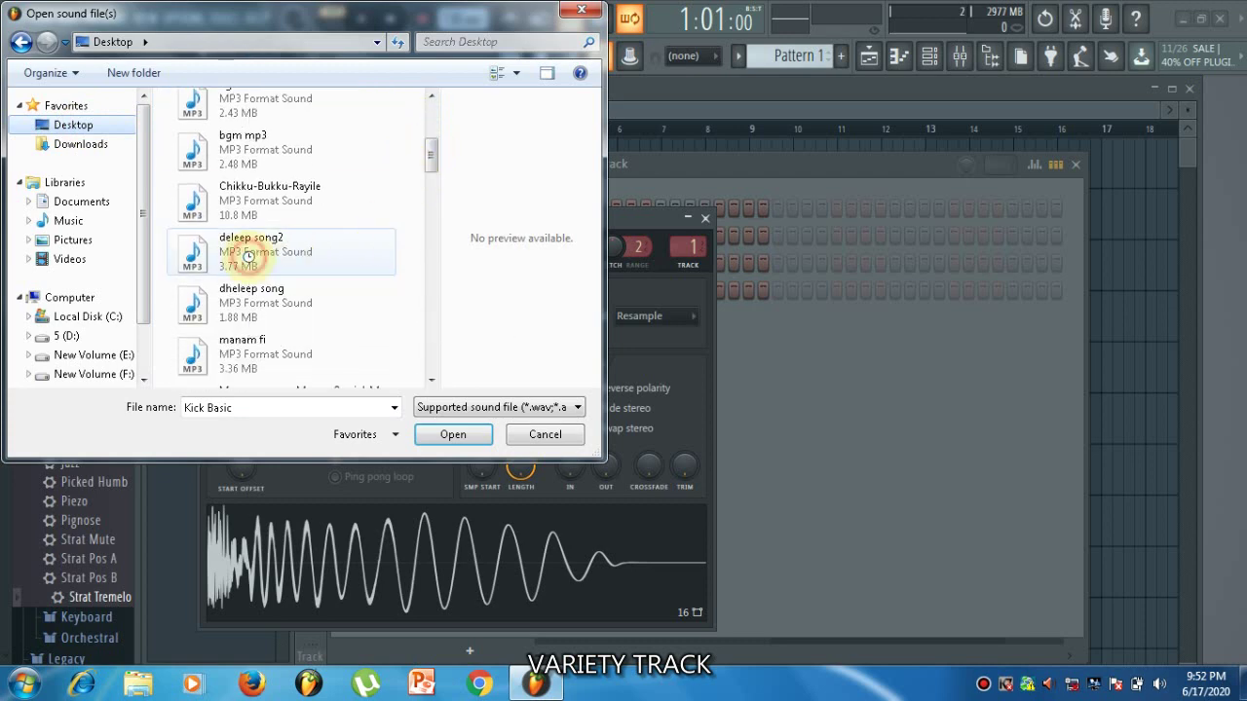
click(446, 434)
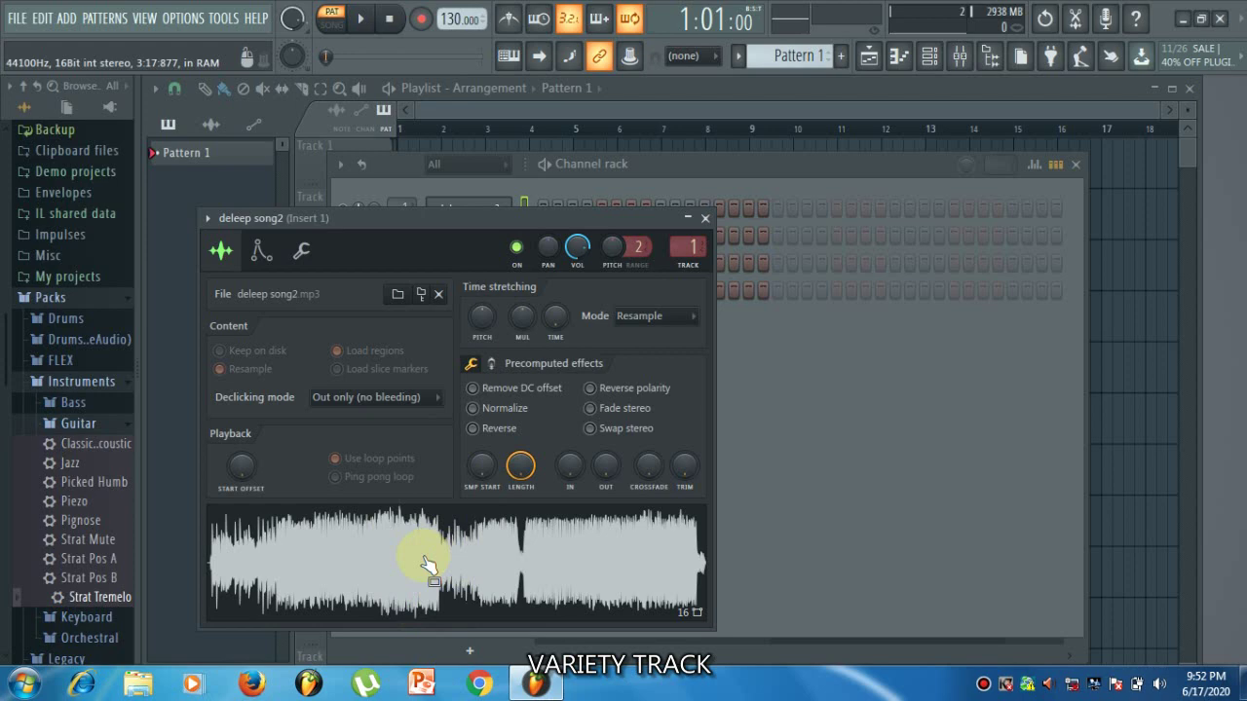
drag(429, 565, 362, 148)
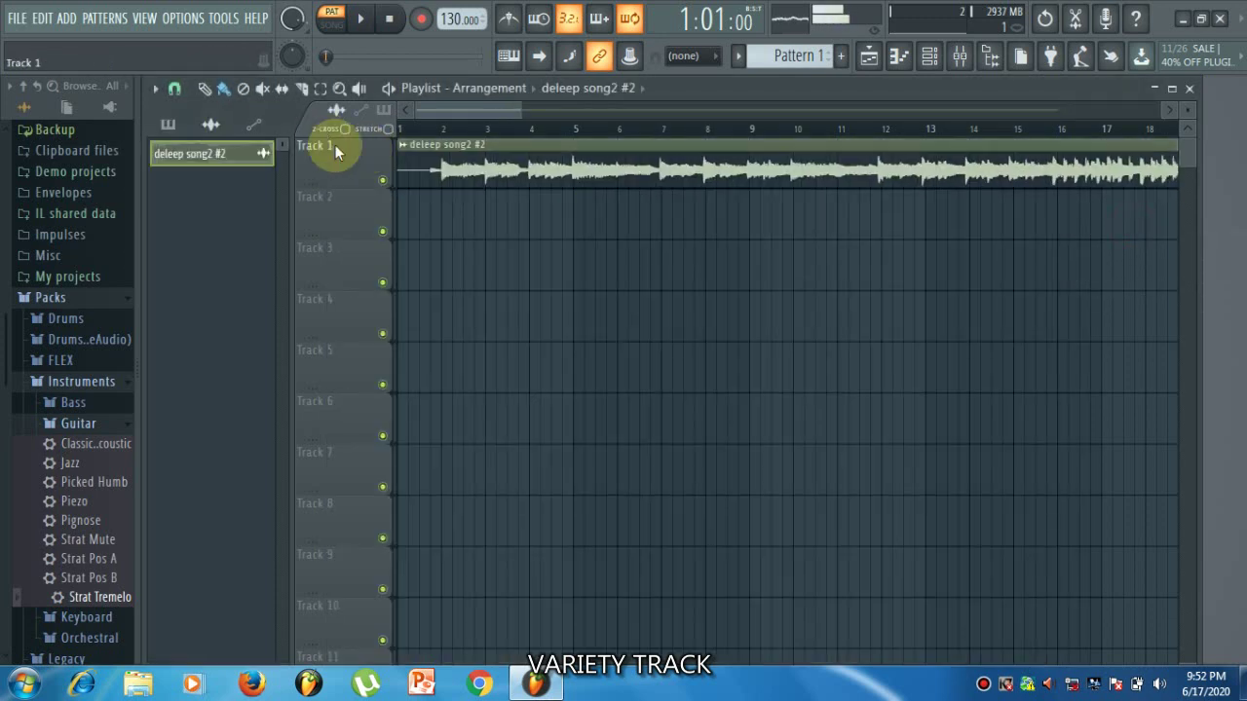
Step: Open the channel settings of the deleep song2 #2 clip, stop playback and lower the channel volume
key(space)
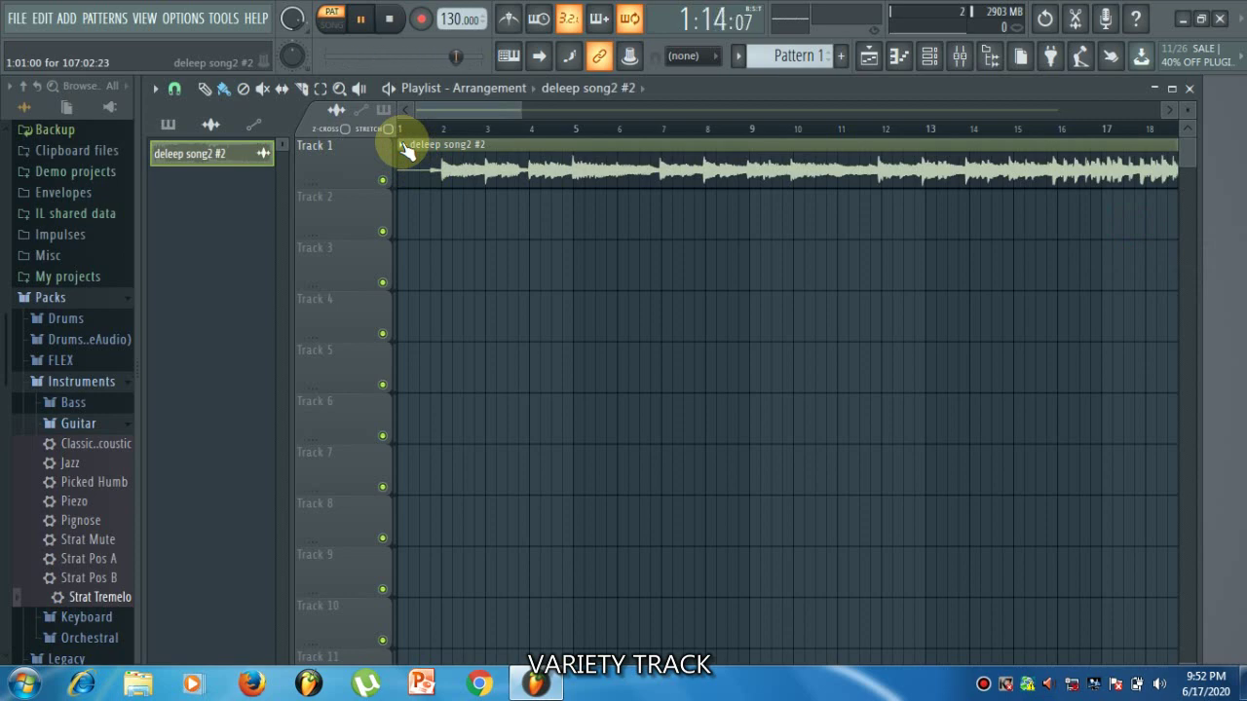
click(403, 145)
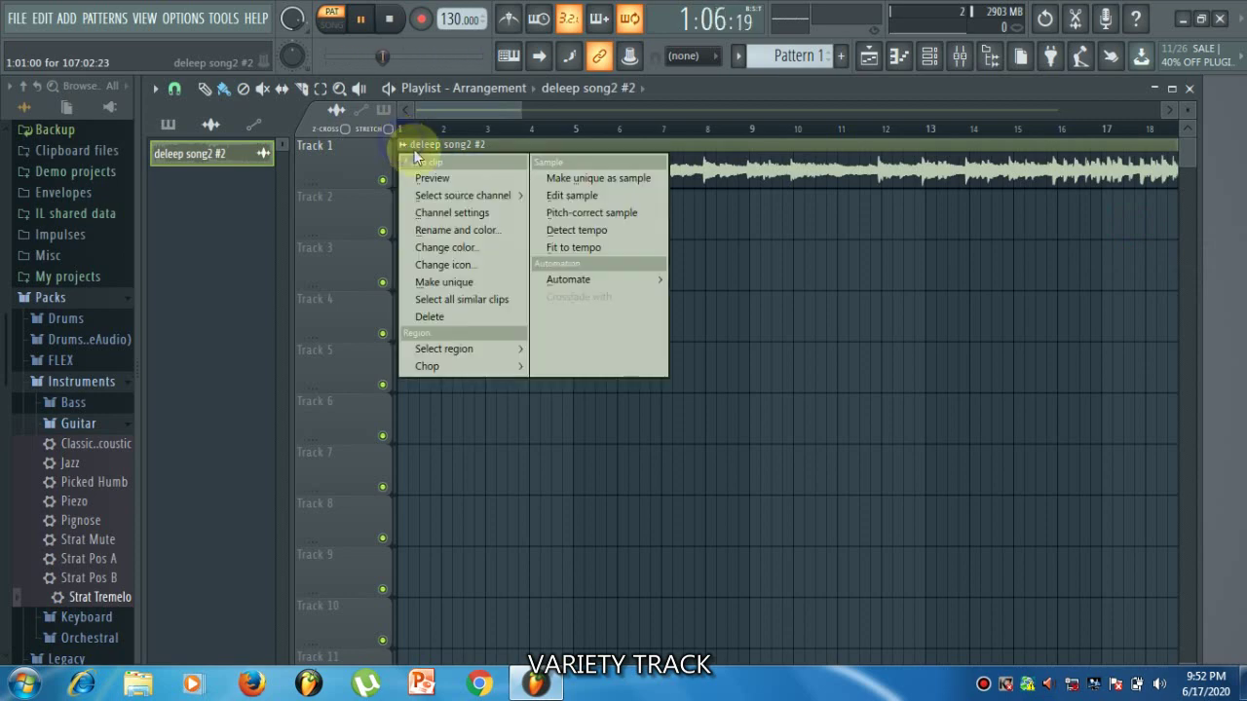
click(480, 212)
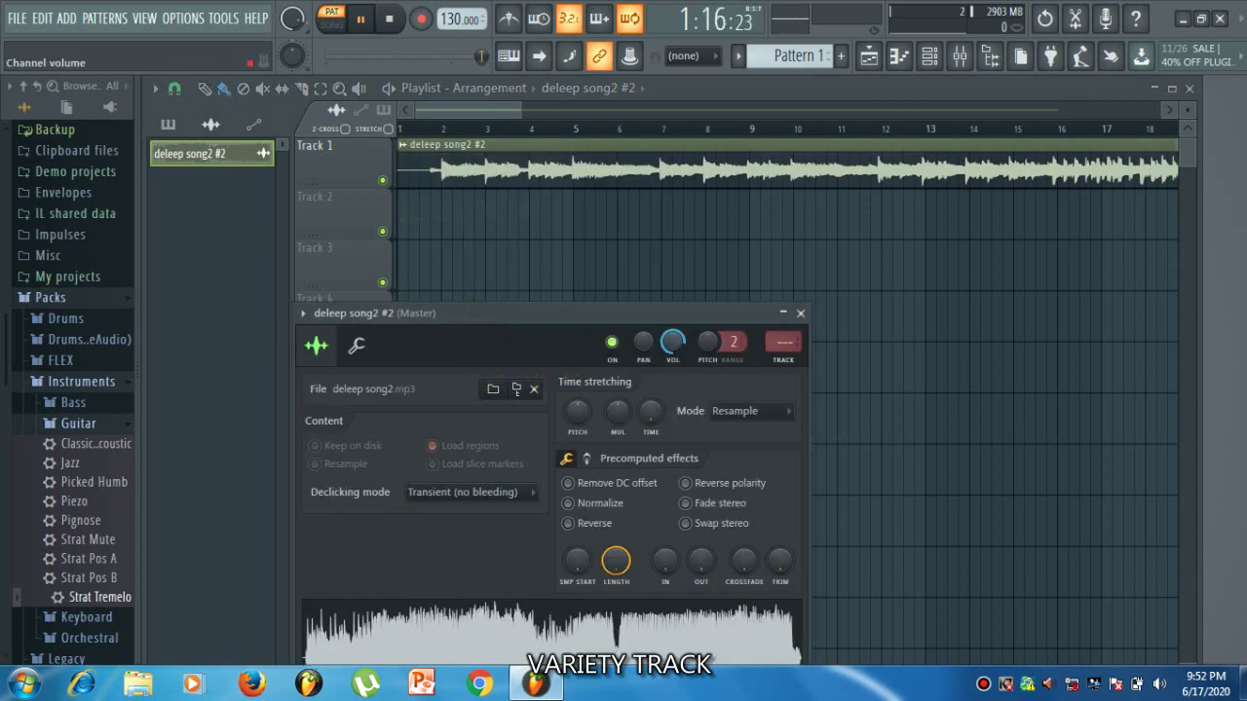
key(space)
click(670, 342)
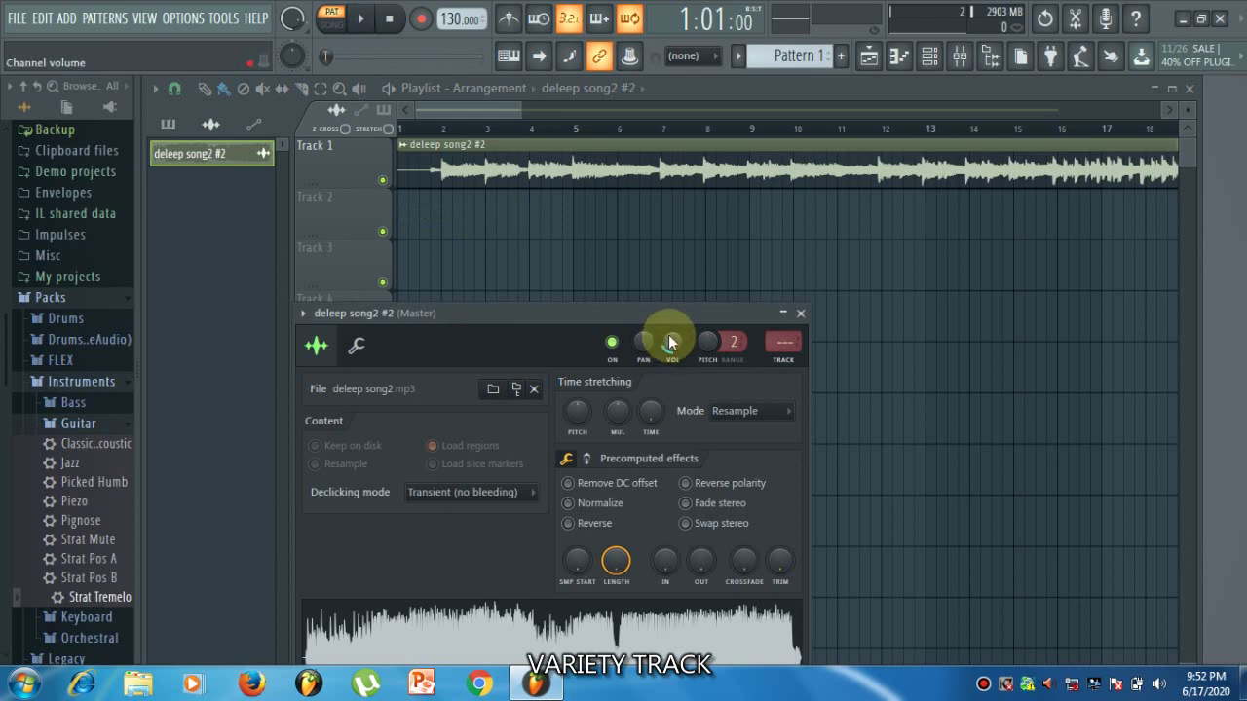
Step: Play the arrangement in song mode from just before bar 2 and turn the clip's channel volume down while listening
click(446, 136)
key(space)
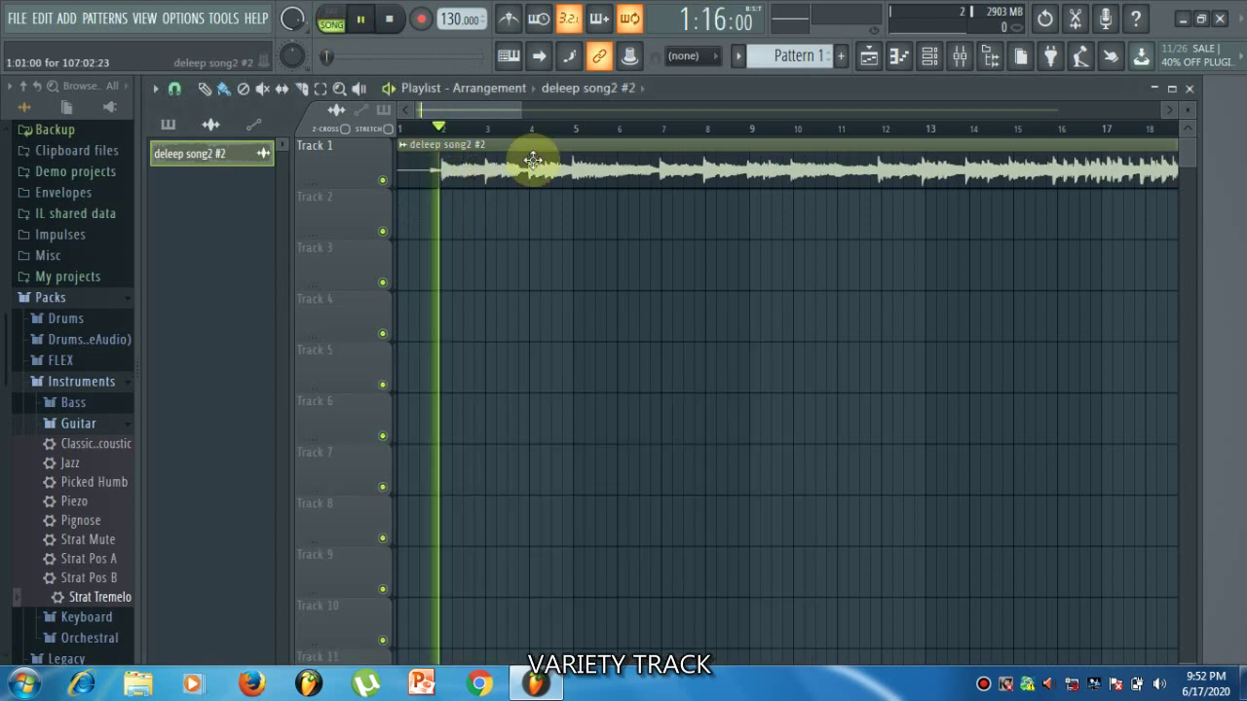
right_click(429, 166)
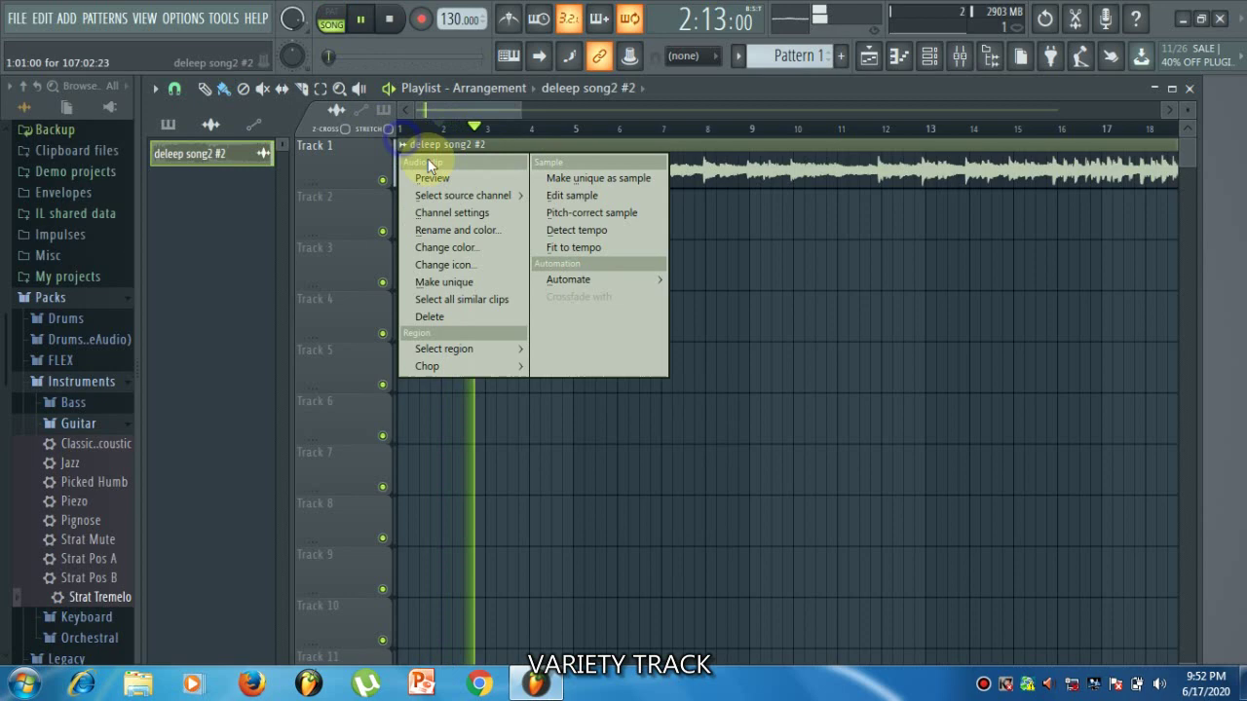
click(452, 212)
drag(672, 342, 672, 424)
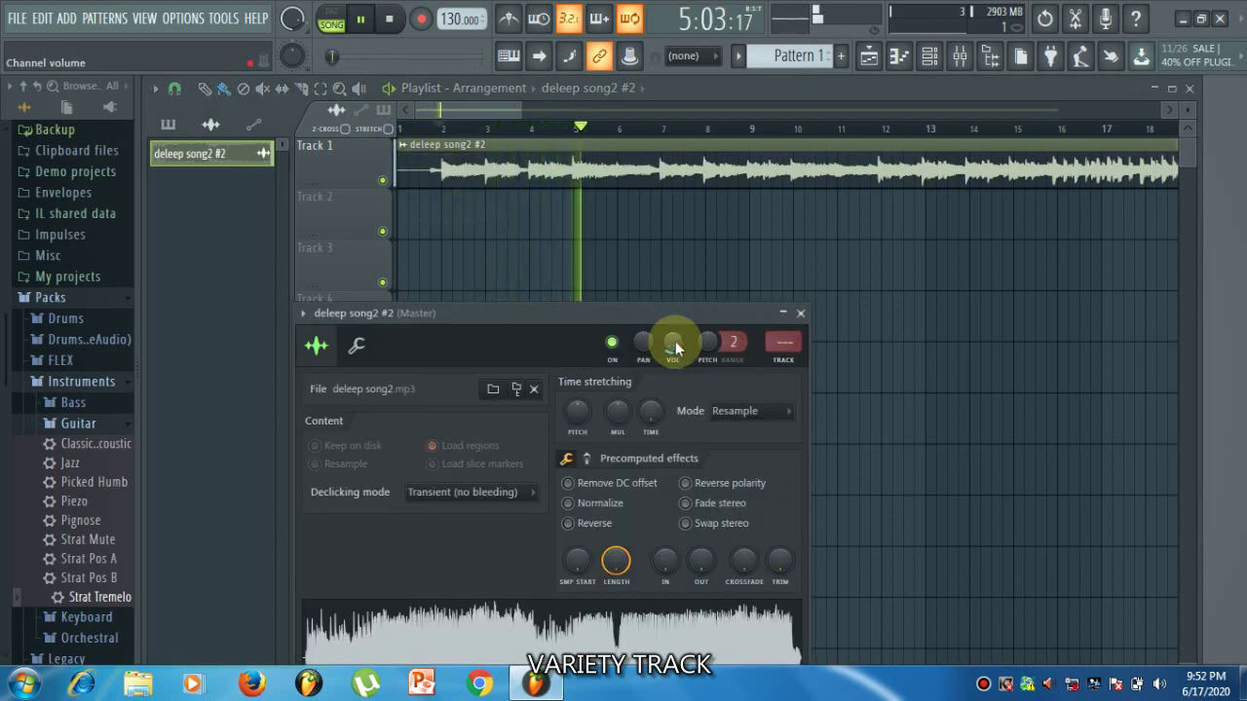
click(800, 314)
key(space)
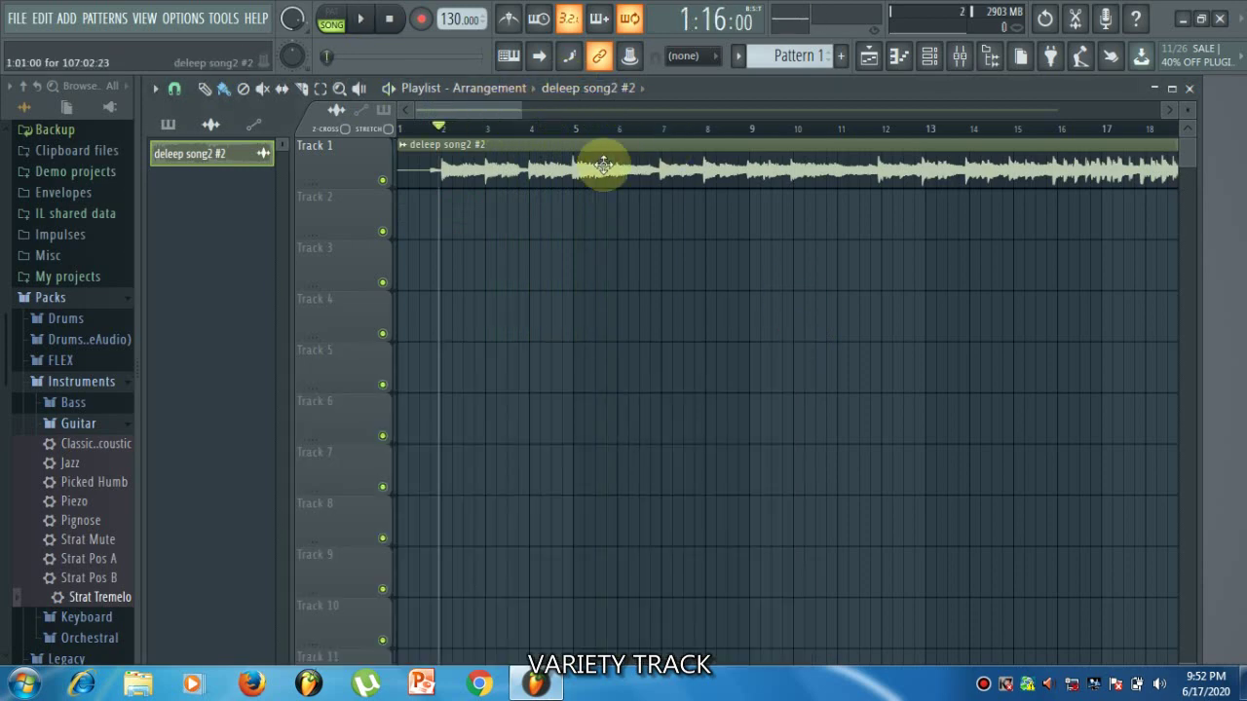
Step: Play the Track 1 clip from around bar 15 to find the point for trimming its intro
scroll(578, 320, down, 2)
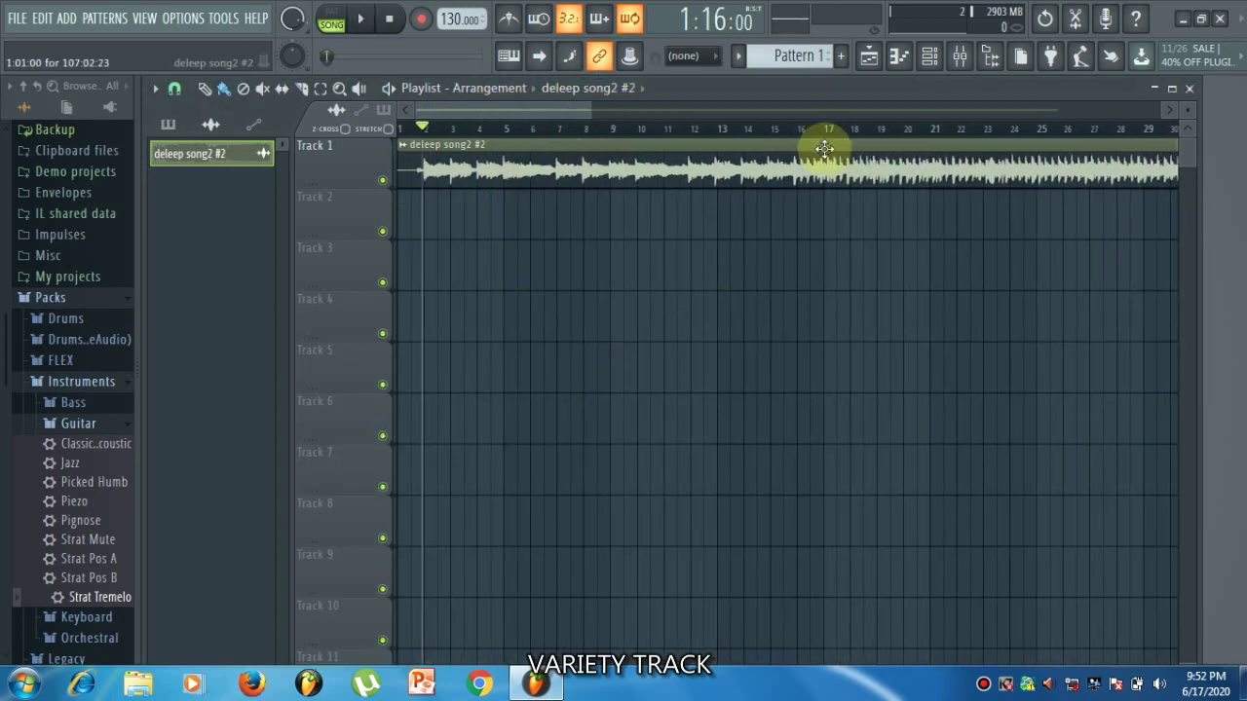
click(804, 128)
mouse_move(805, 127)
mouse_down()
mouse_move(838, 138)
mouse_move(776, 130)
mouse_up()
key(space)
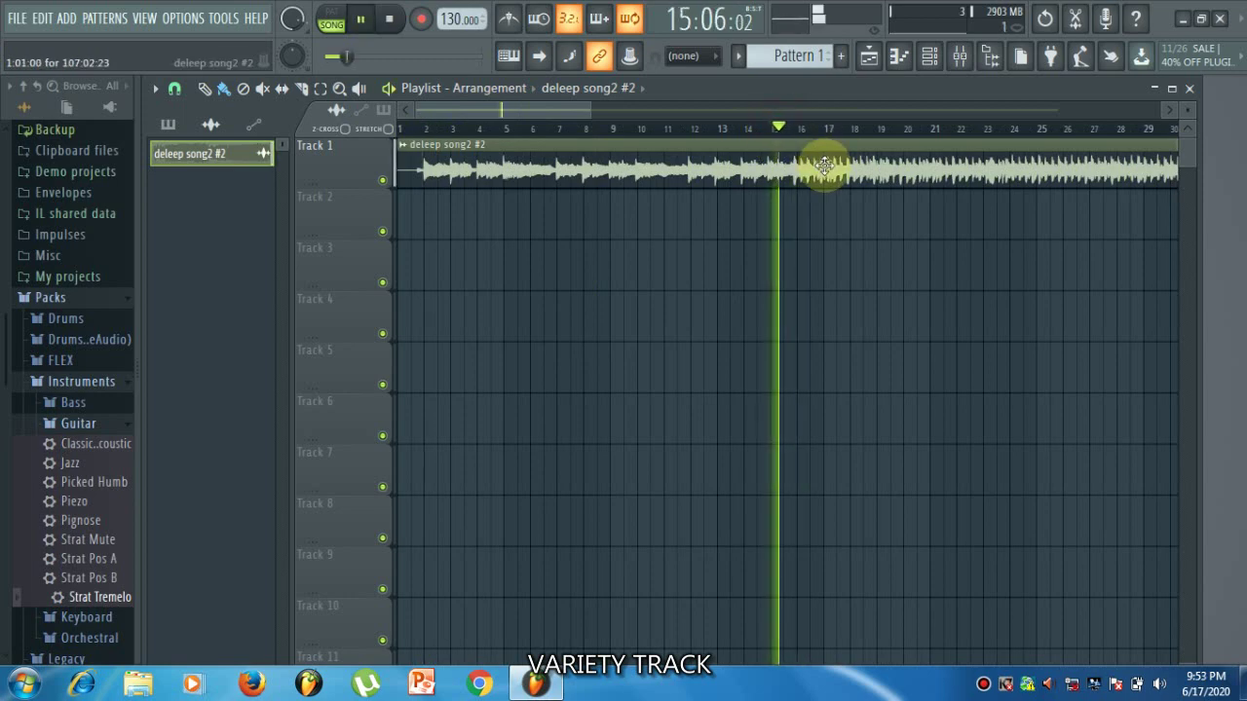
key(space)
Step: Slice the Track 1 clip at bar 15 and delete the part before the cut
scroll(737, 244, up, 5)
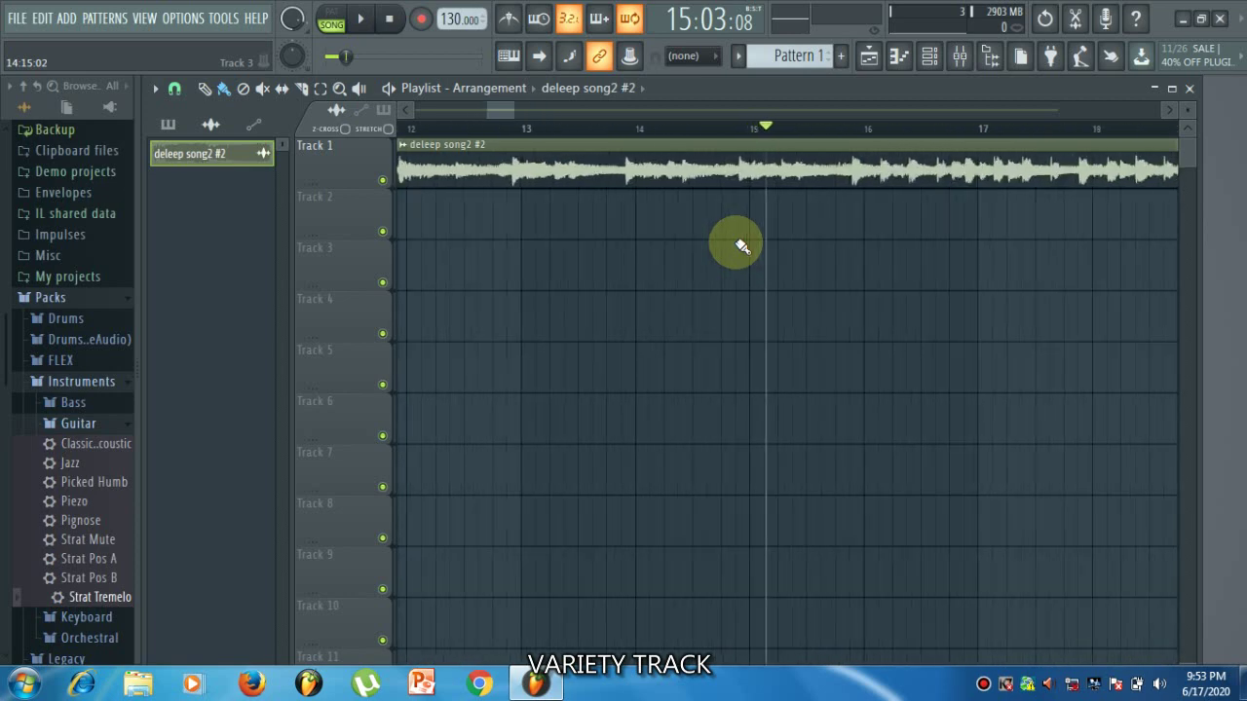
click(303, 91)
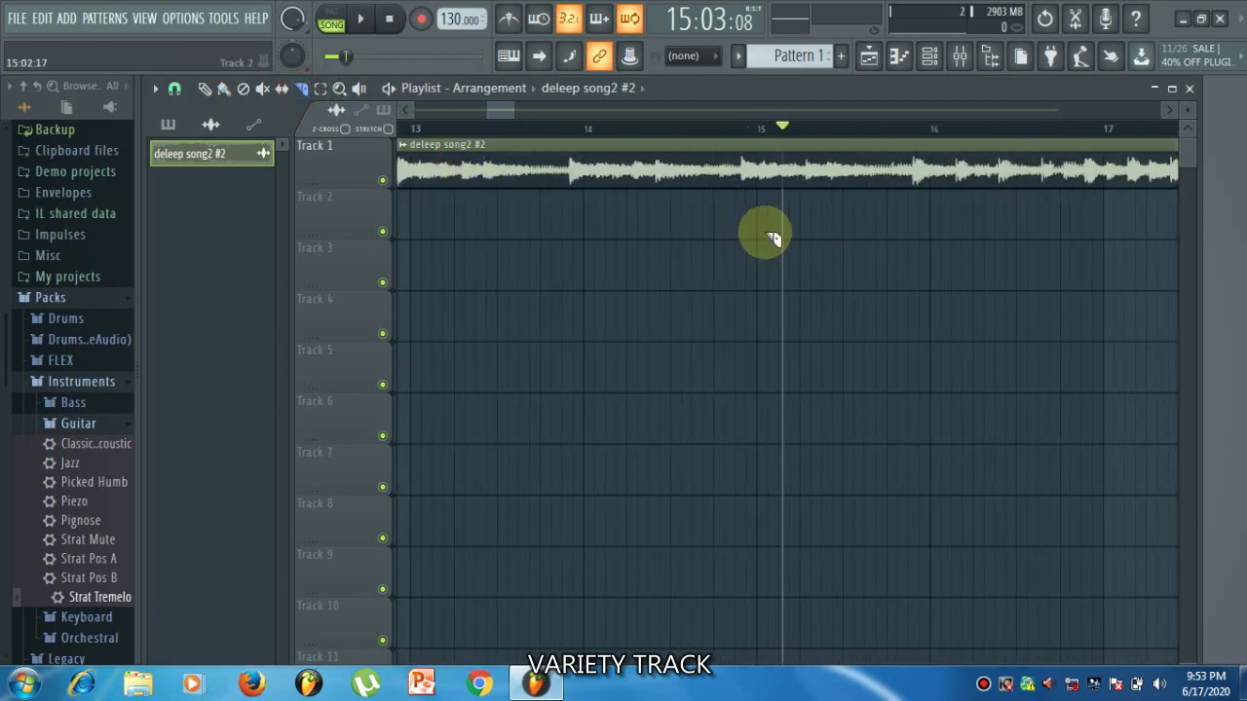
drag(753, 230, 768, 129)
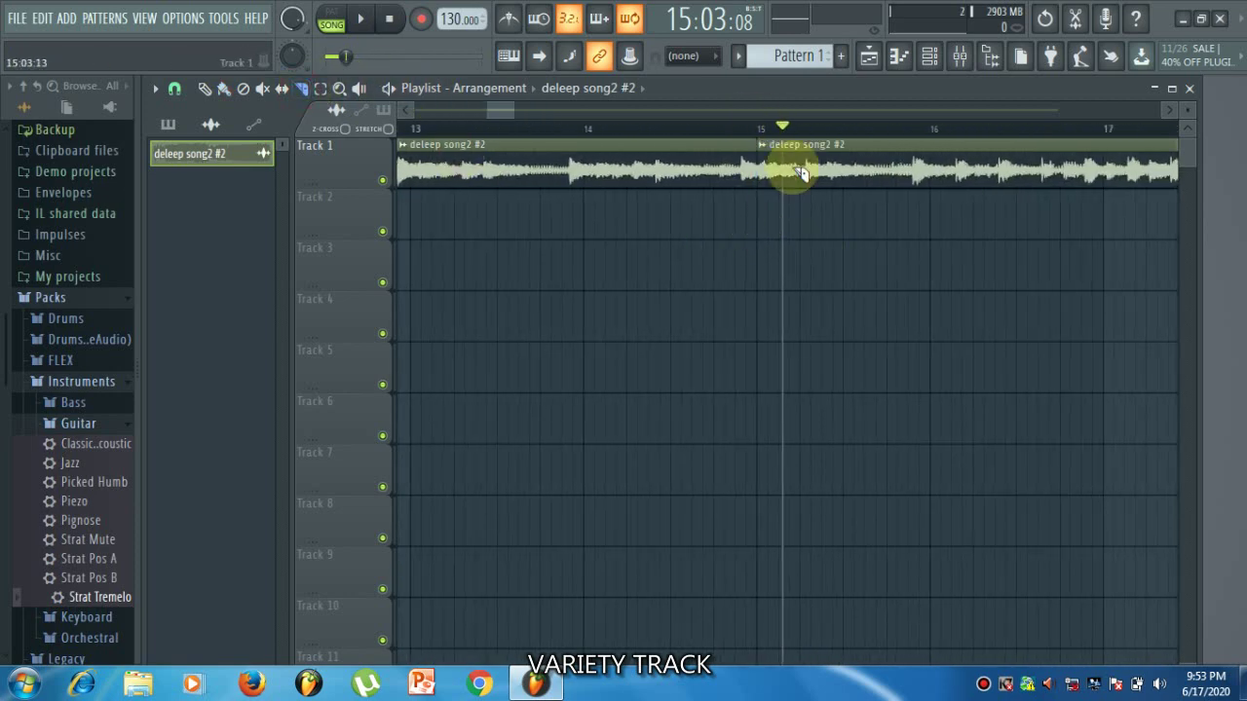
click(202, 88)
right_click(575, 175)
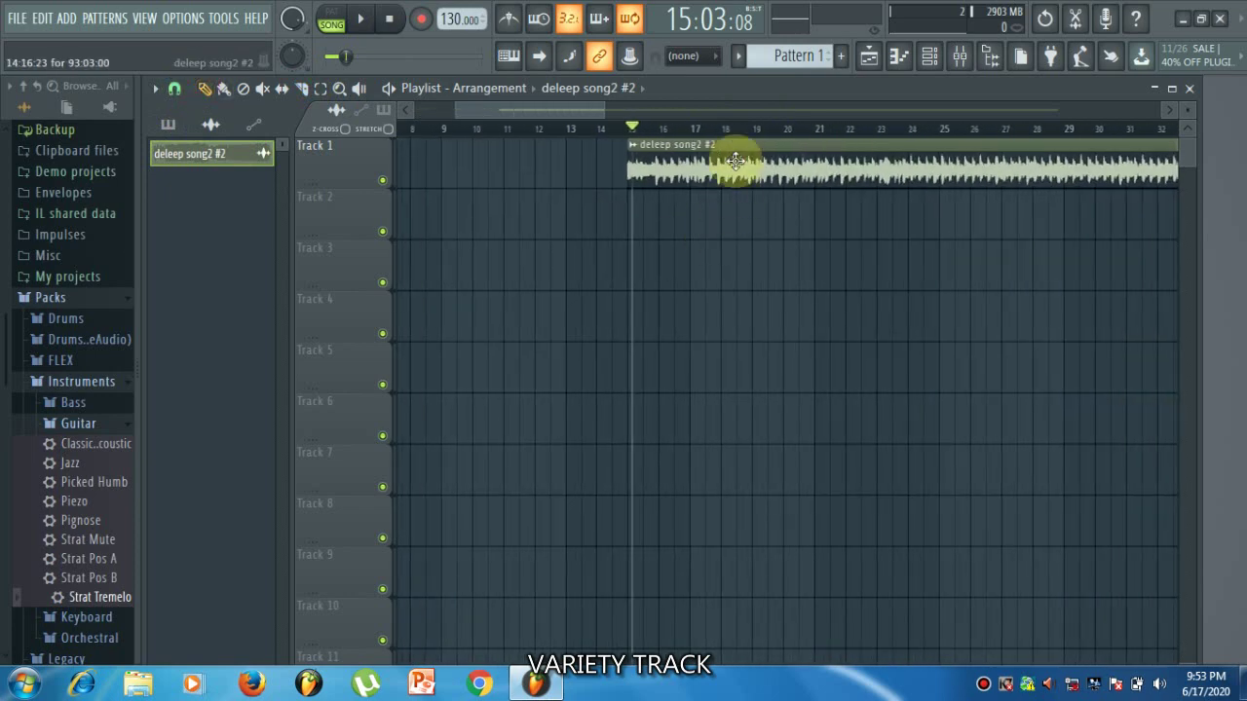
Step: Move the remaining clip to bar 1 on Track 1 and play it from the start and from around bar 8
drag(737, 158, 5, 127)
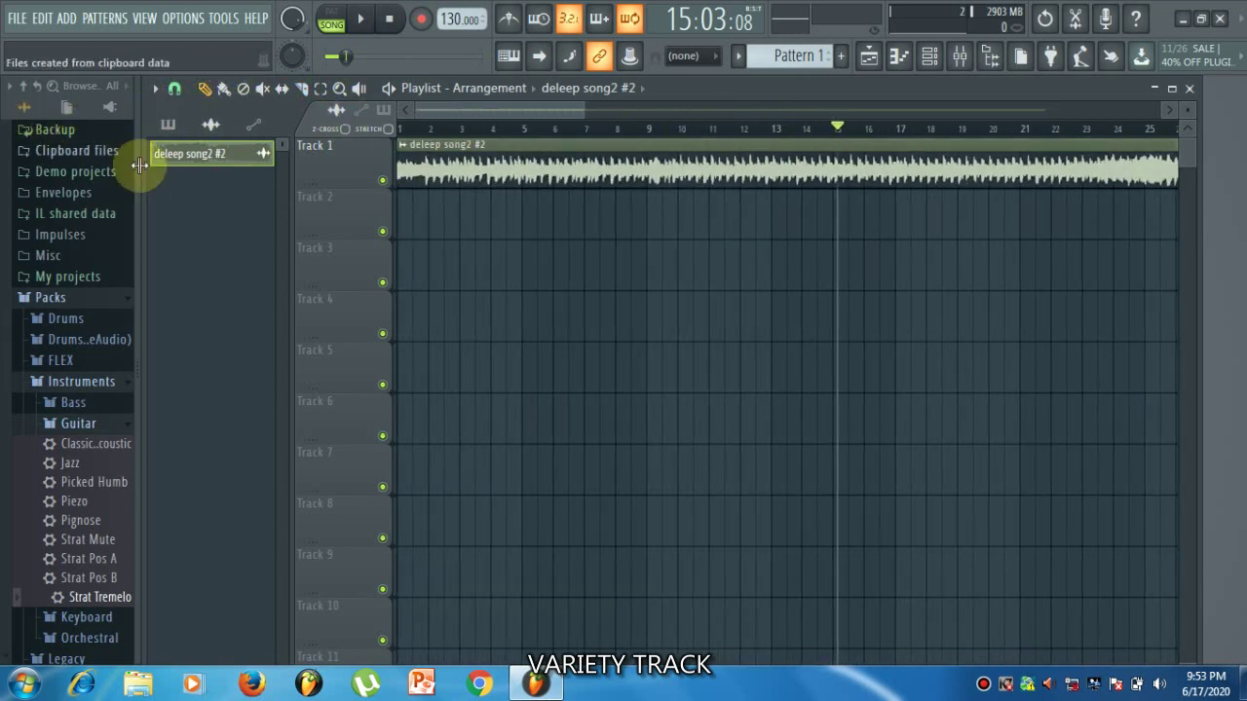
click(403, 129)
key(space)
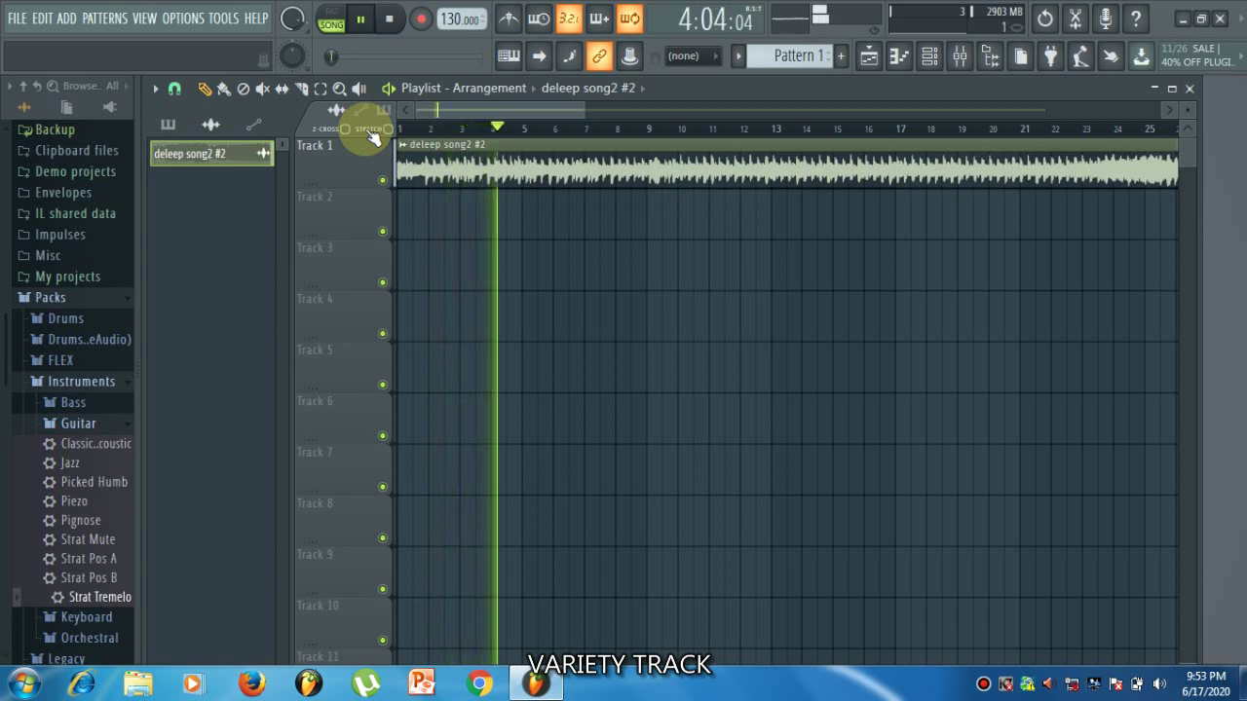
click(629, 129)
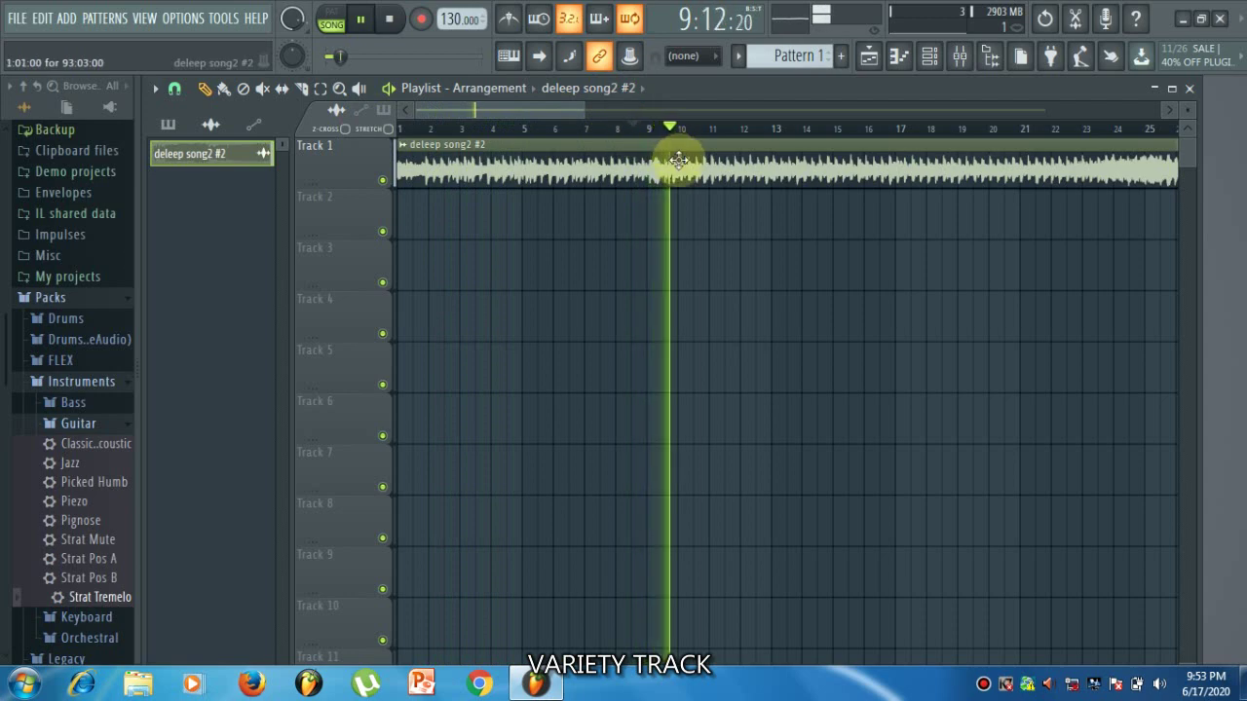
Step: Stop playback, try slicing the Track 1 clip between bars 8 and 9 to remove the part before the cut, and undo it
key(space)
scroll(644, 302, up, 3)
scroll(644, 303, up, 2)
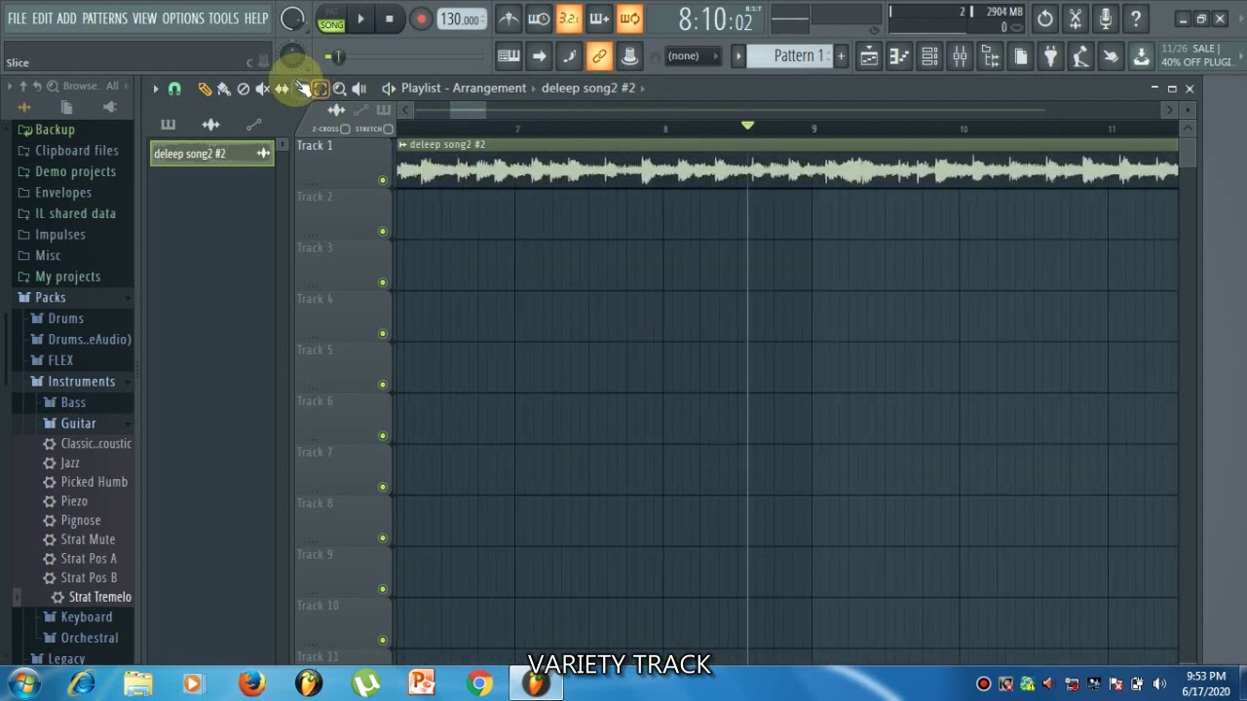
click(301, 89)
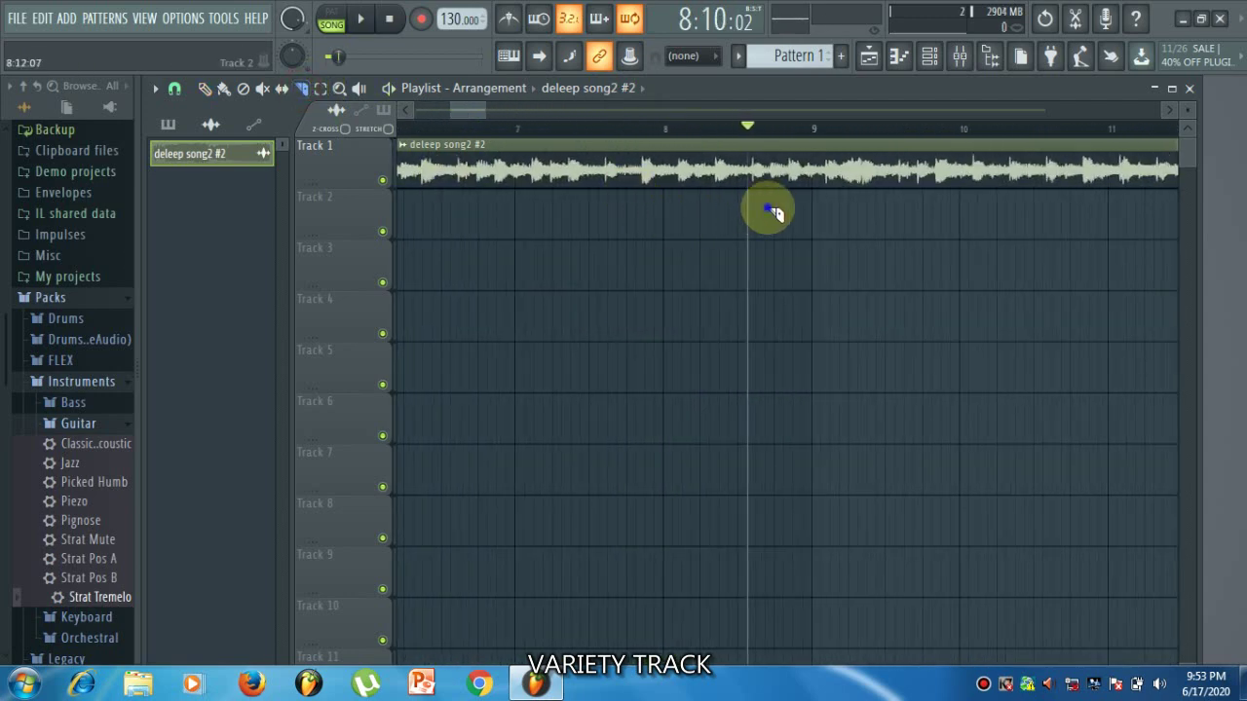
mouse_move(769, 201)
mouse_down()
mouse_move(766, 153)
mouse_move(776, 151)
mouse_up()
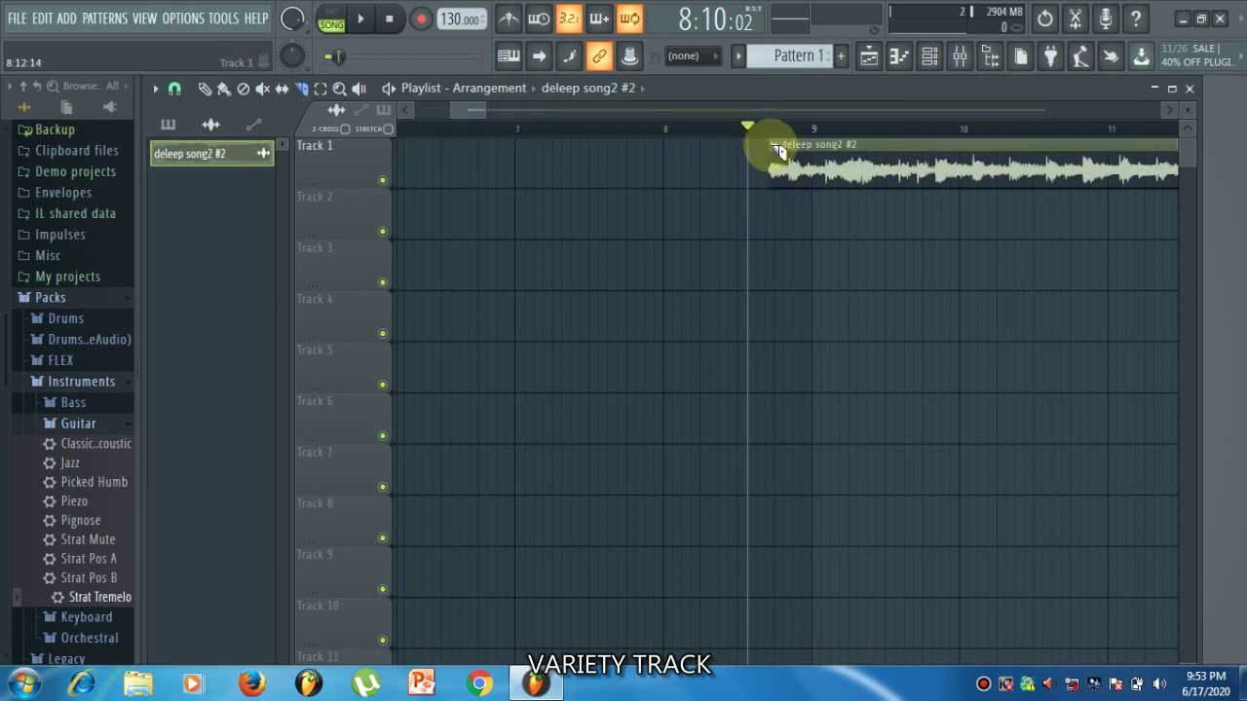
click(202, 89)
key(ctrl+z)
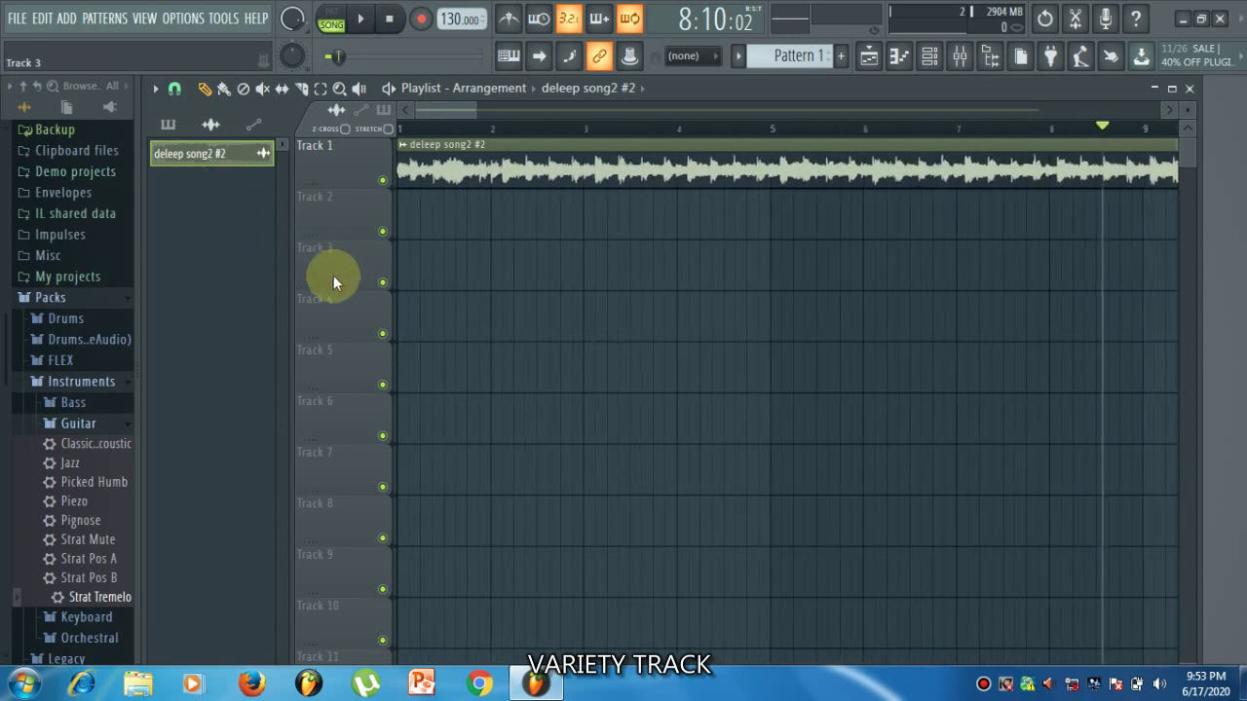
Step: Play the trimmed Track 1 clip from bar 1 to check its start, and stop playback
key(space)
drag(410, 131, 399, 130)
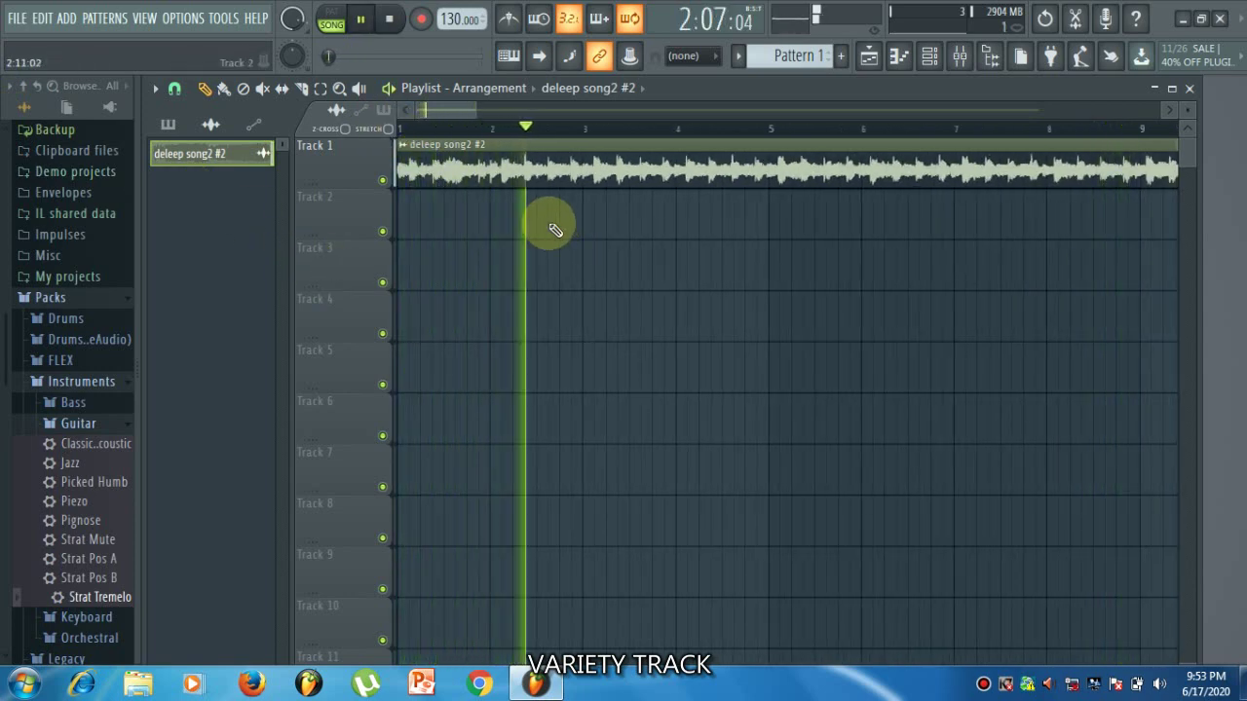
key(space)
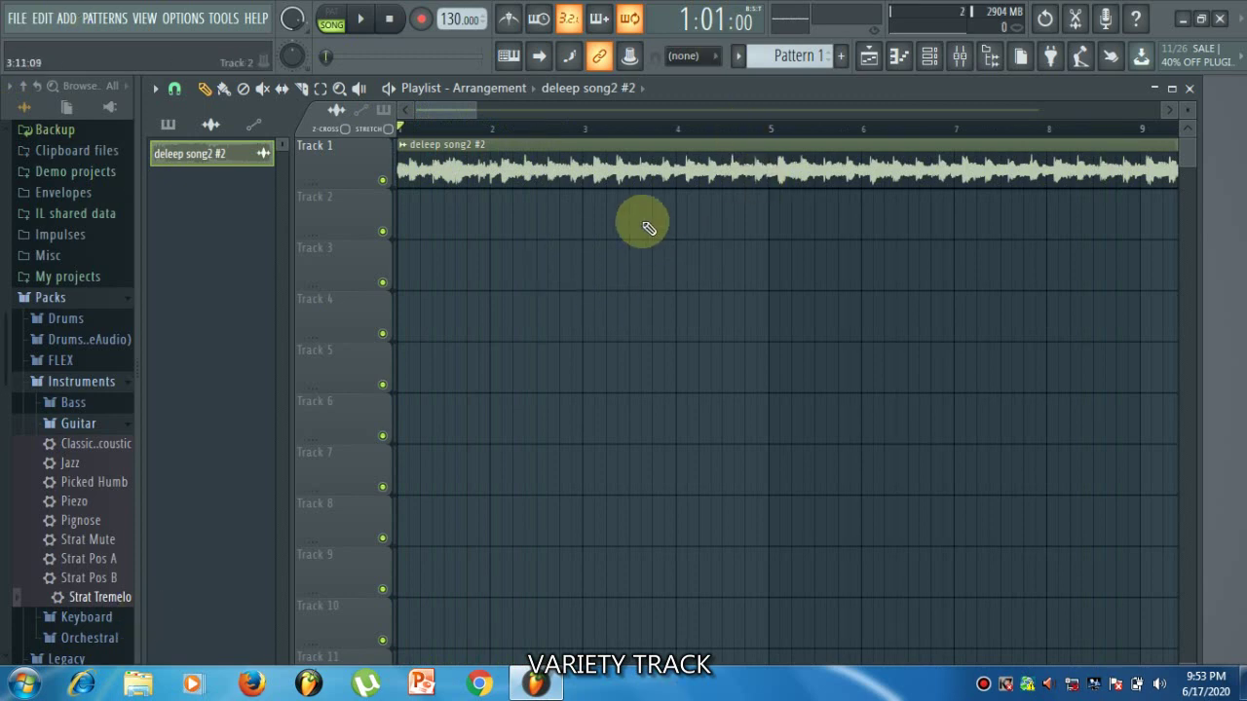
Step: Open the mixer, compare the Master and Insert 1 tracks, and disable the send from Insert 1 to Master
click(961, 55)
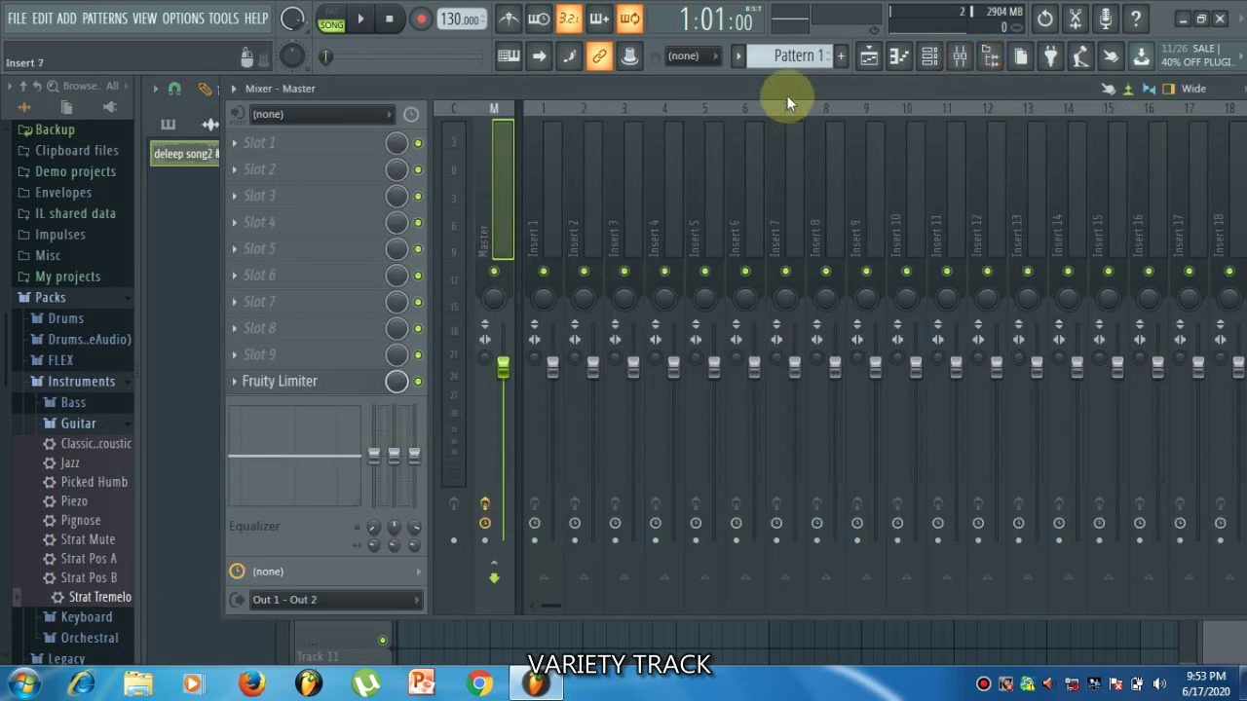
drag(787, 95, 717, 128)
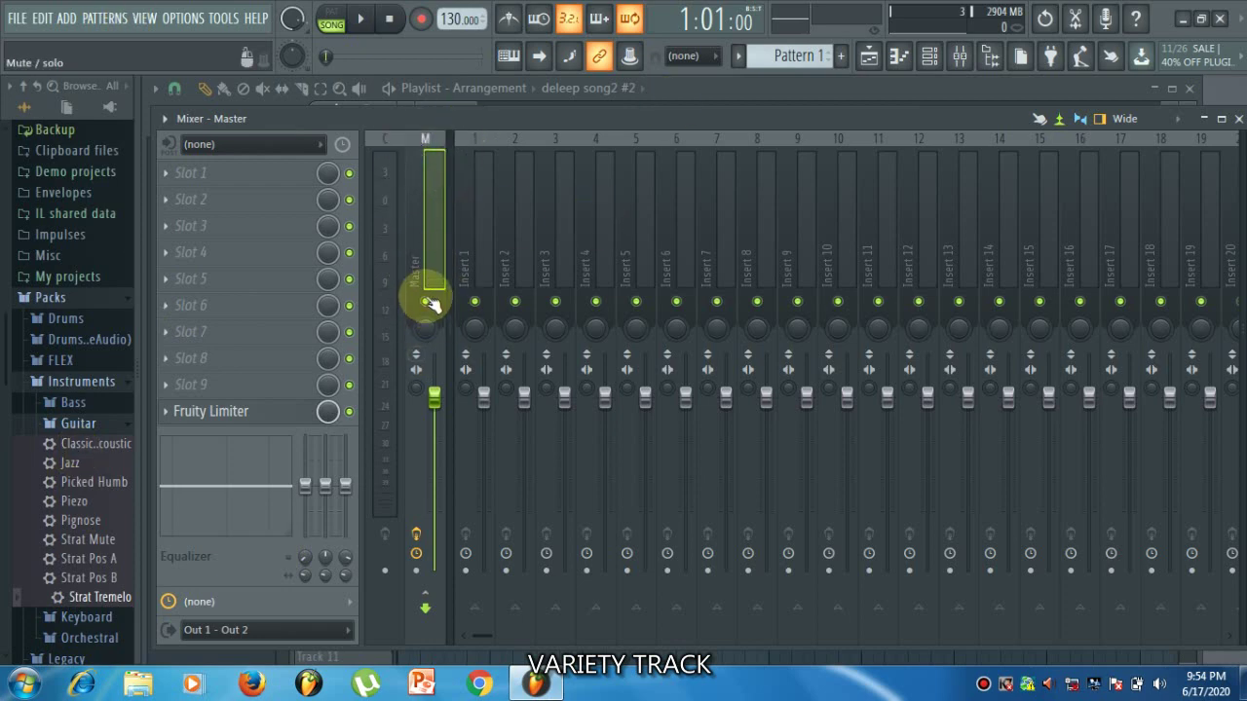
click(484, 270)
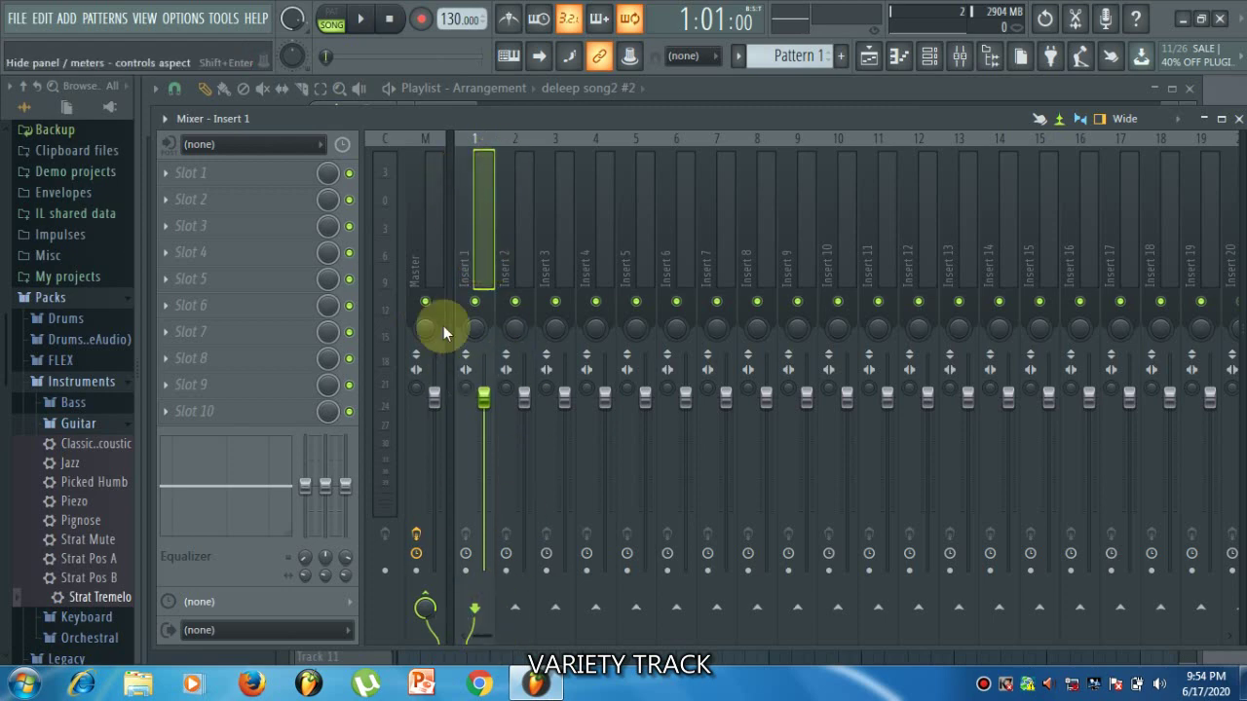
click(430, 220)
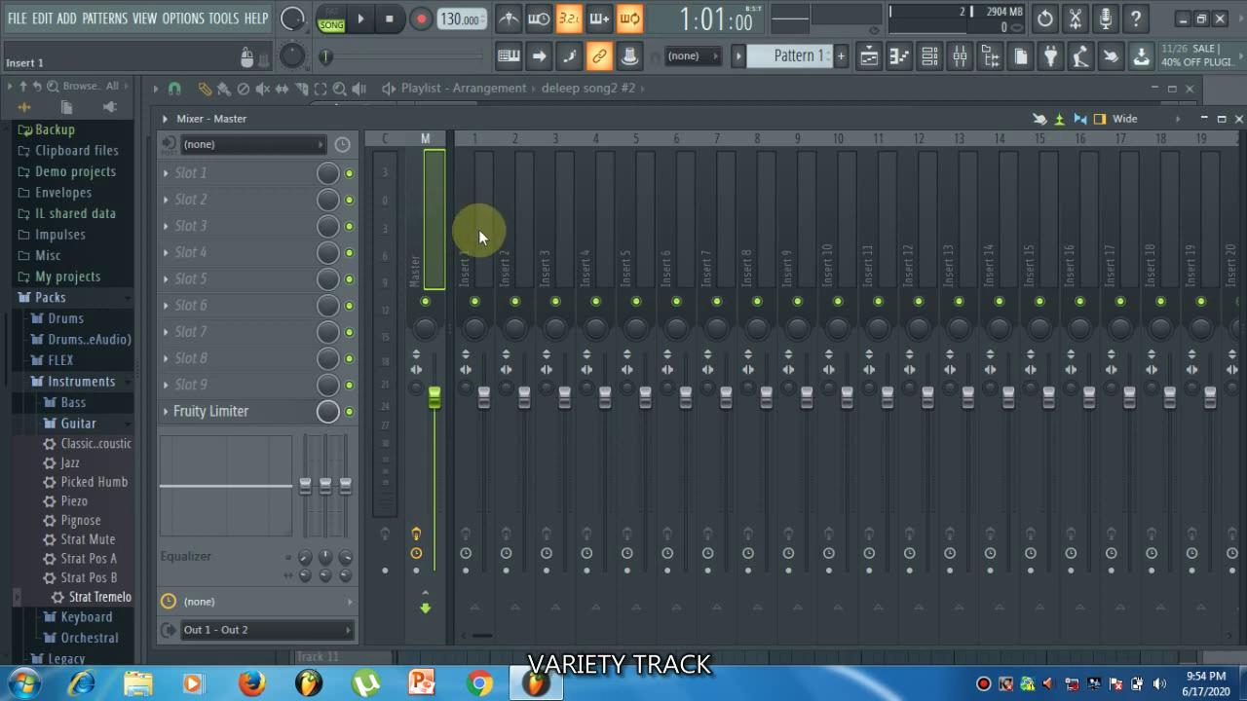
click(479, 229)
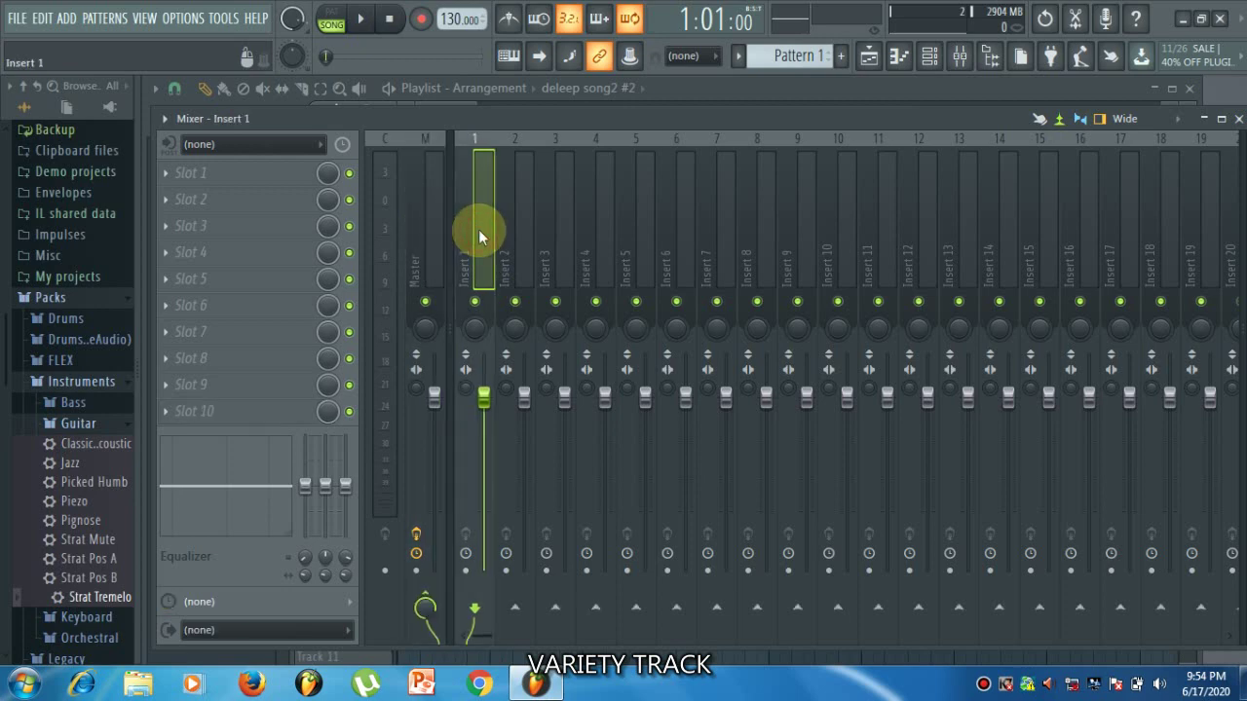
click(426, 601)
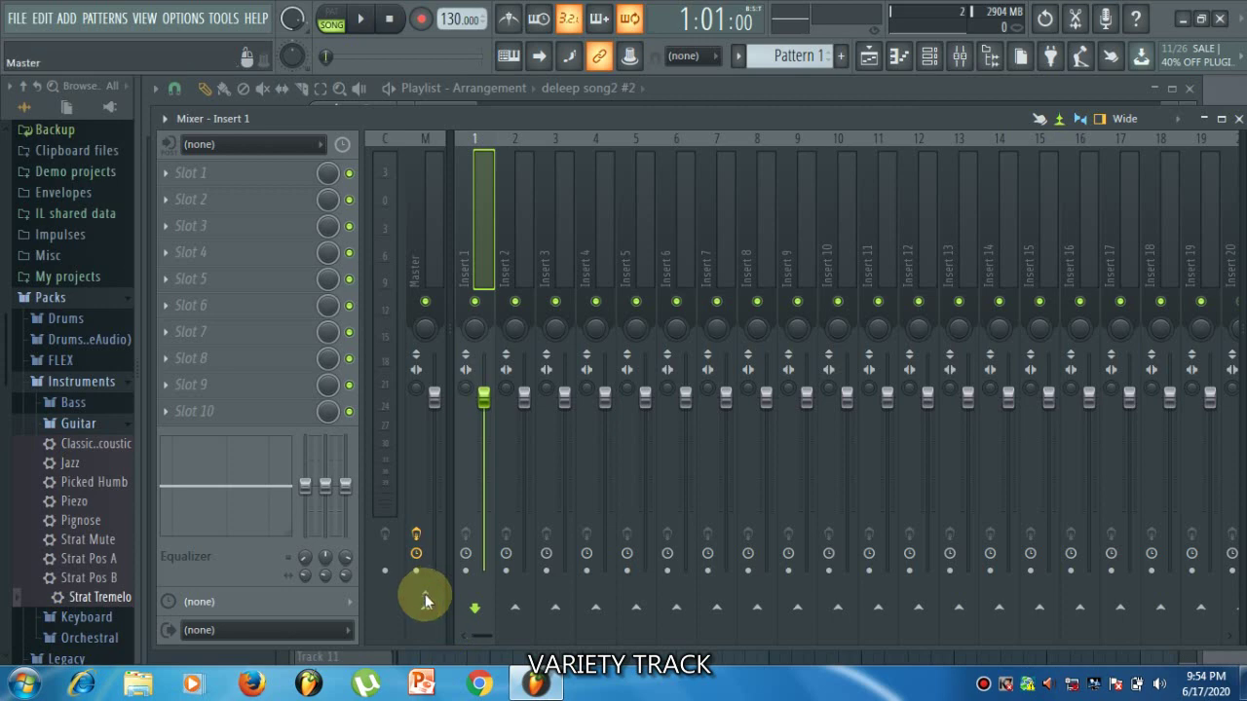
click(425, 600)
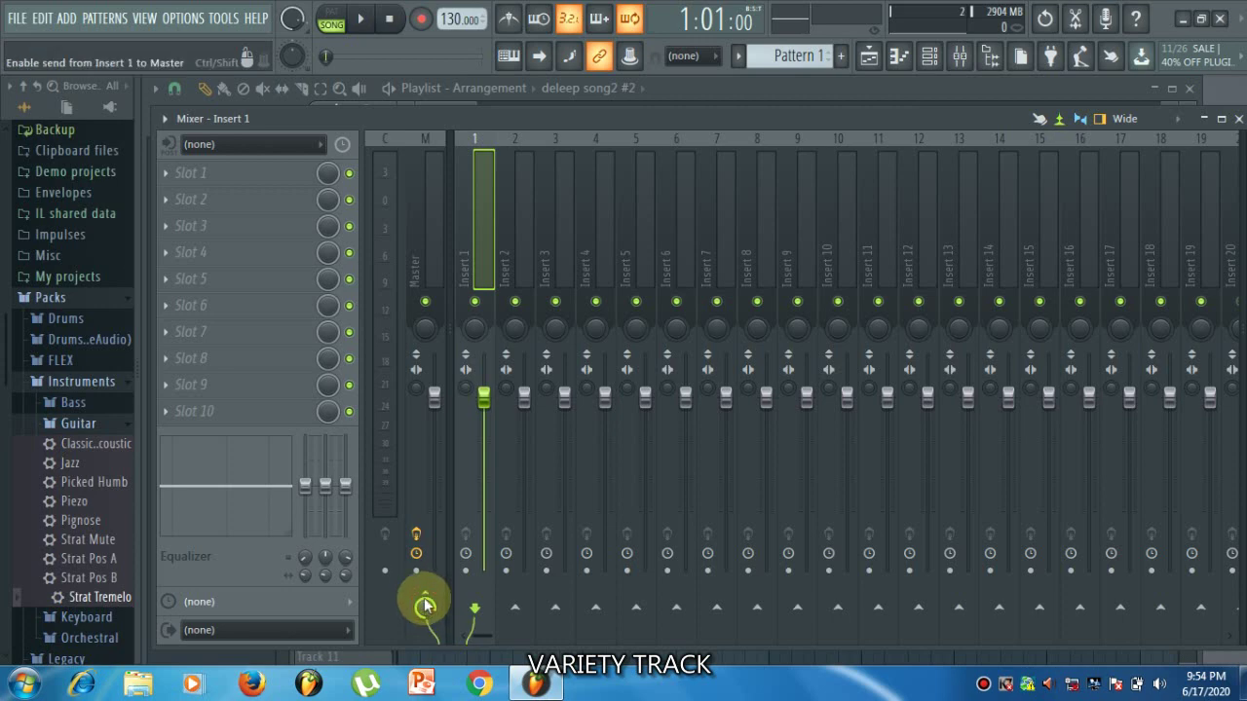
click(425, 602)
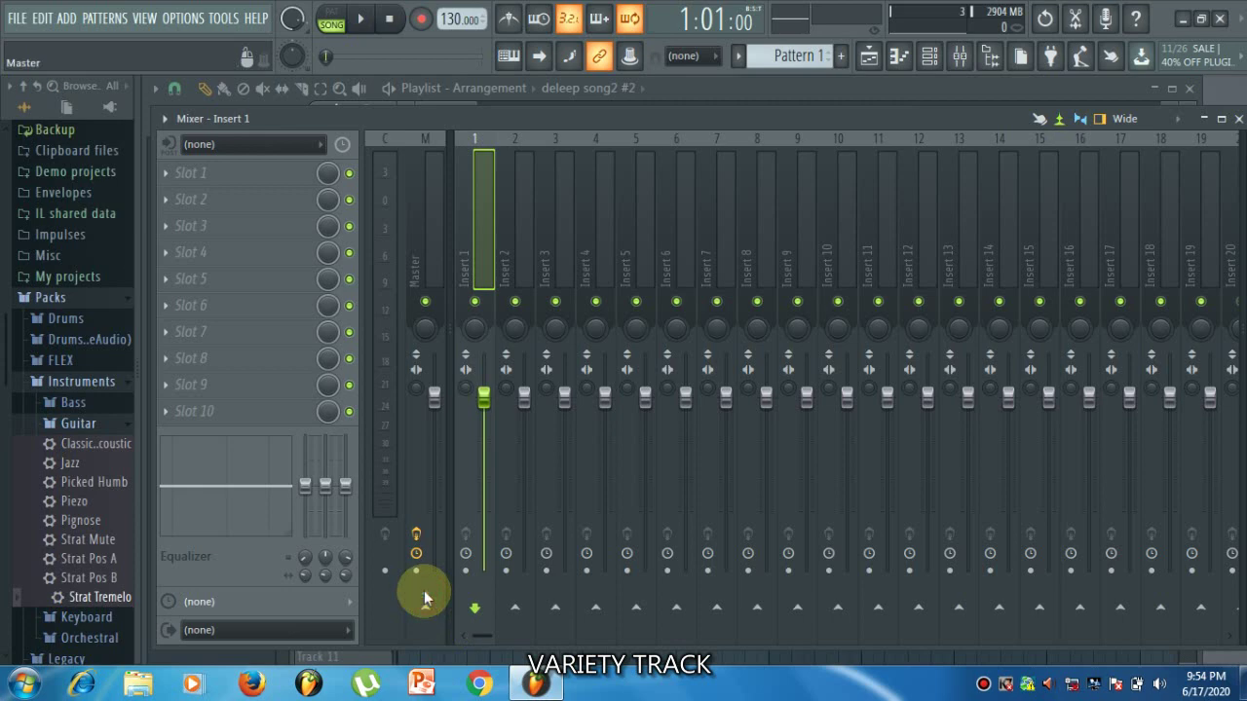
Step: Rename mixer Insert 1 to "rec" with a purple colour and set its audio input to the mono In 1
right_click(476, 178)
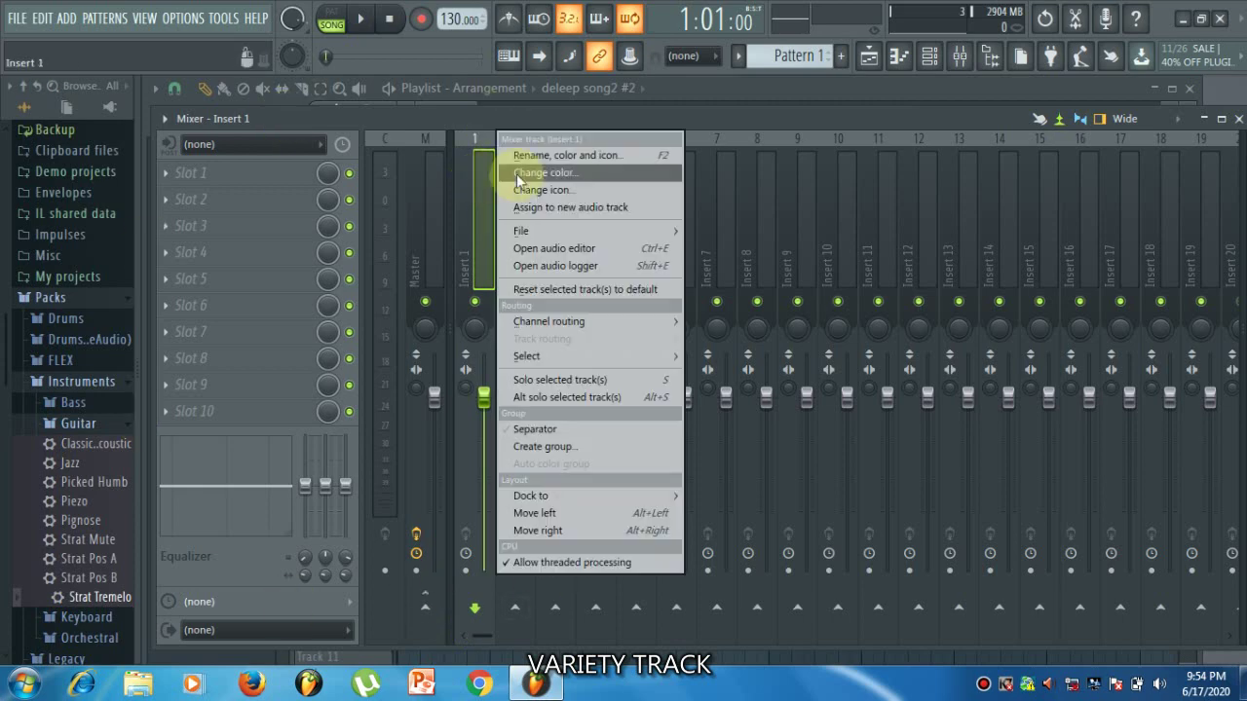
click(600, 154)
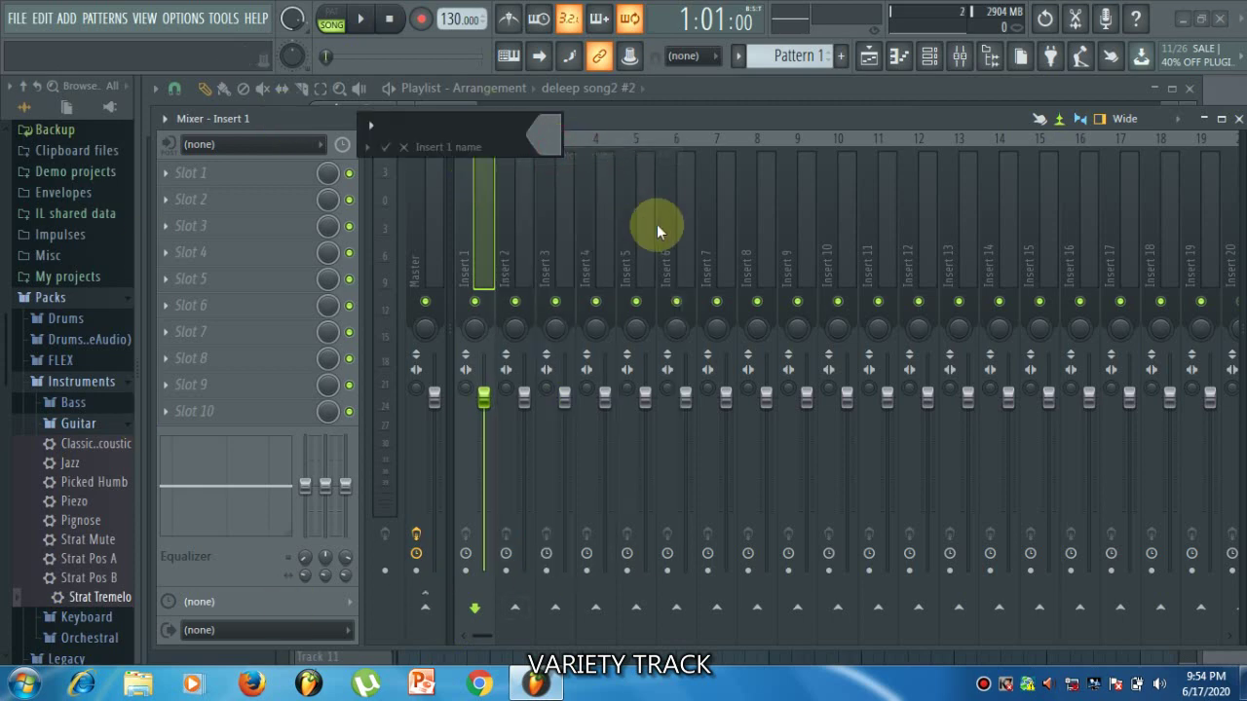
text(rec)
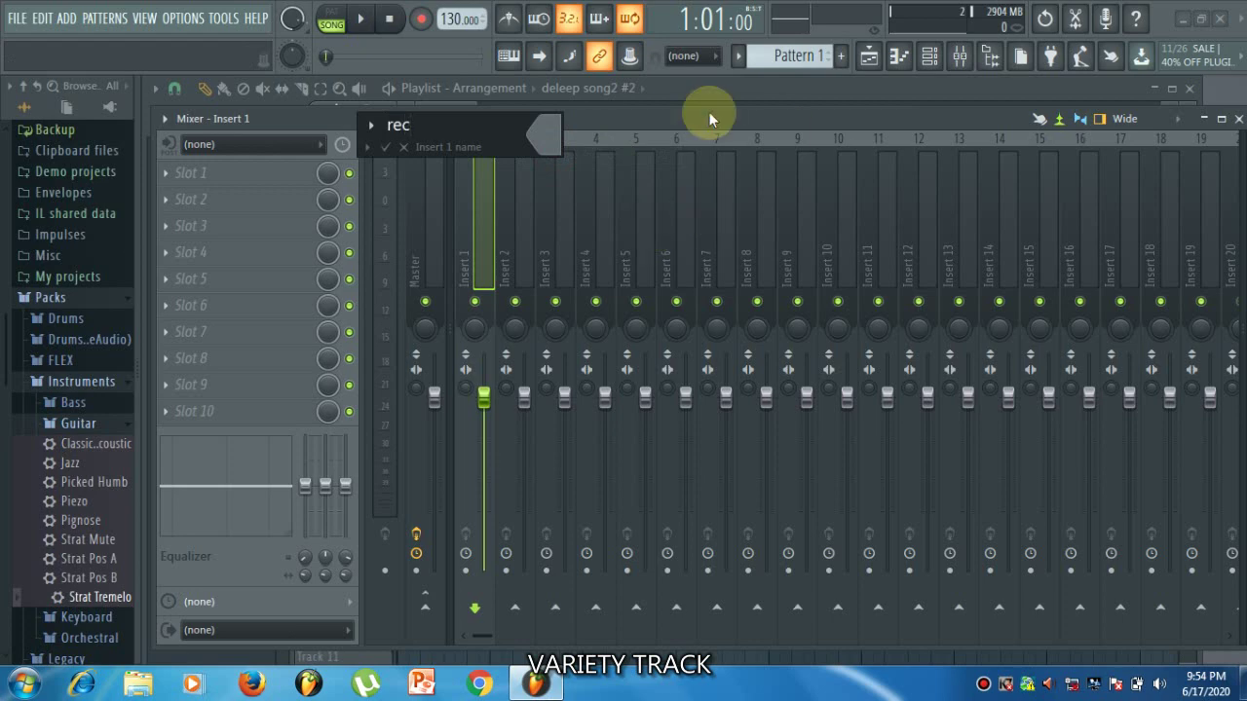
click(543, 132)
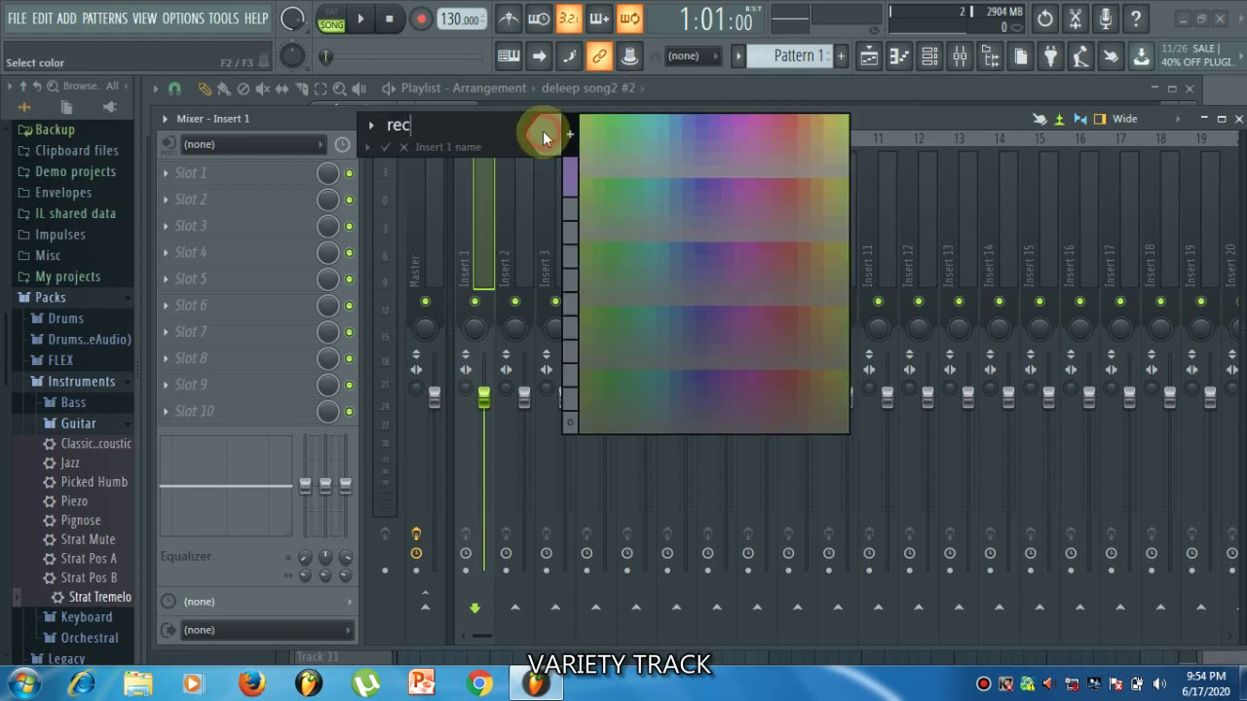
click(696, 206)
key(Return)
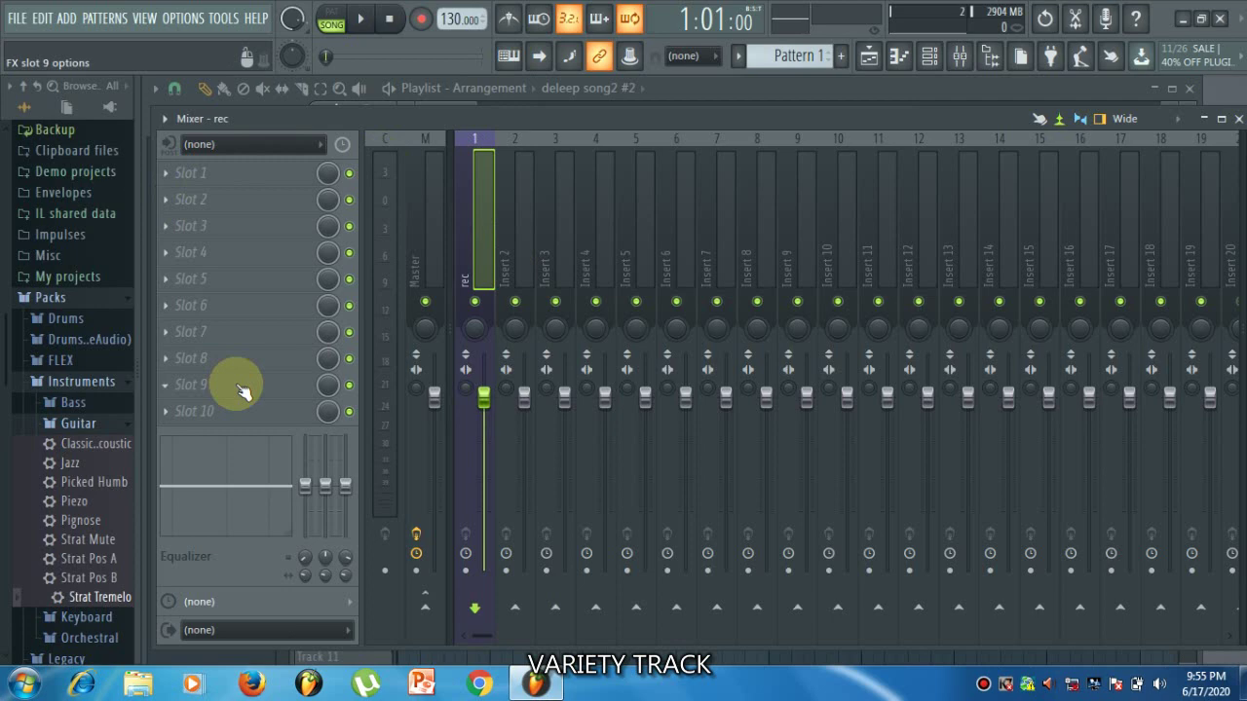
click(269, 146)
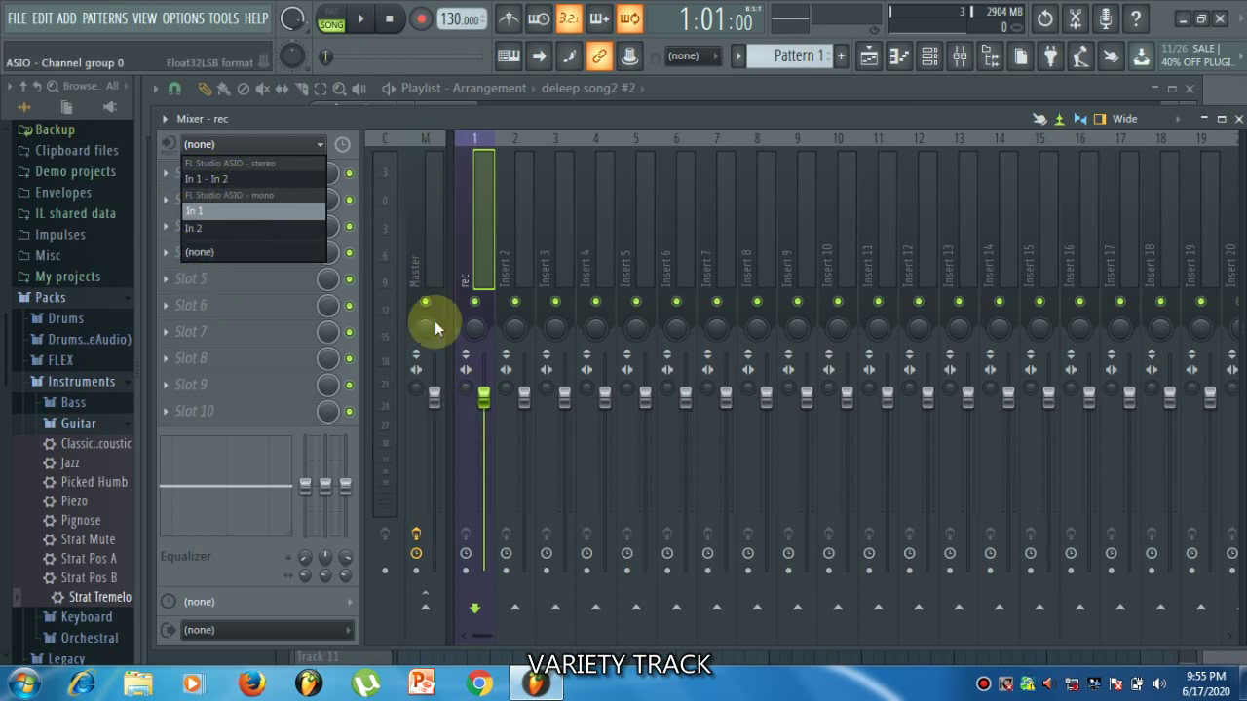
click(212, 213)
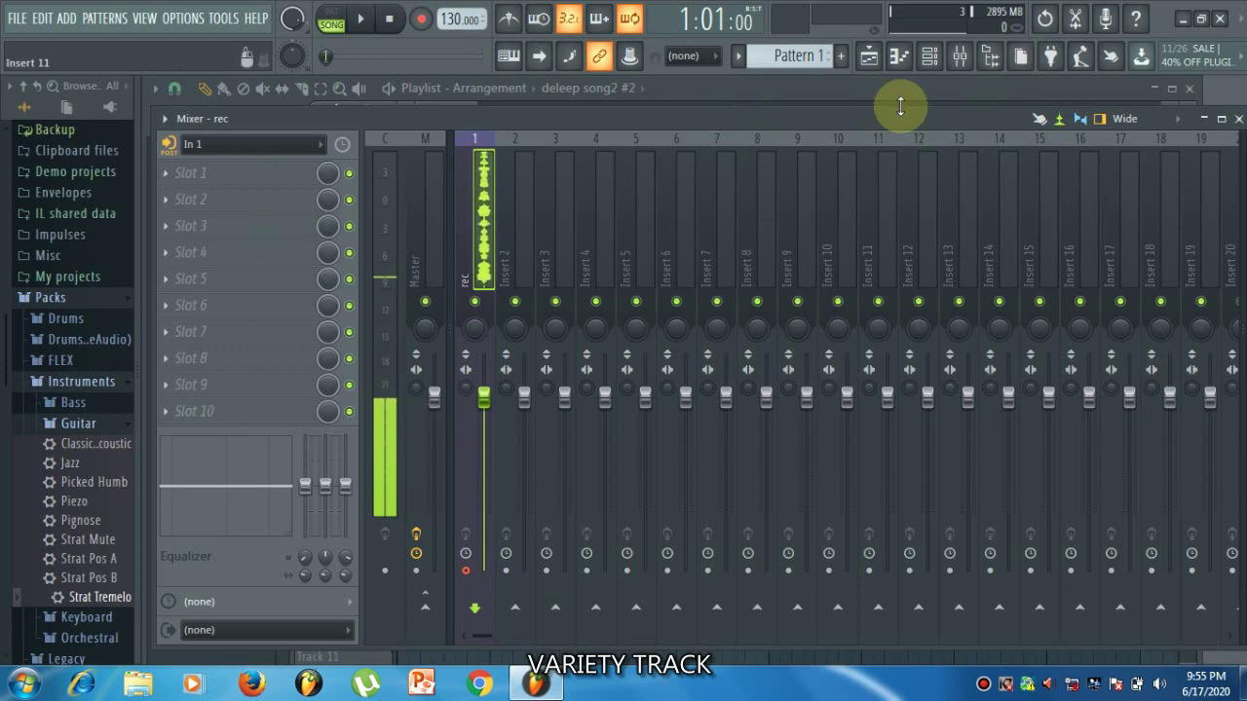
Step: Return to the playlist, rename Track 2 to "rec" and give it a purple colour
click(870, 56)
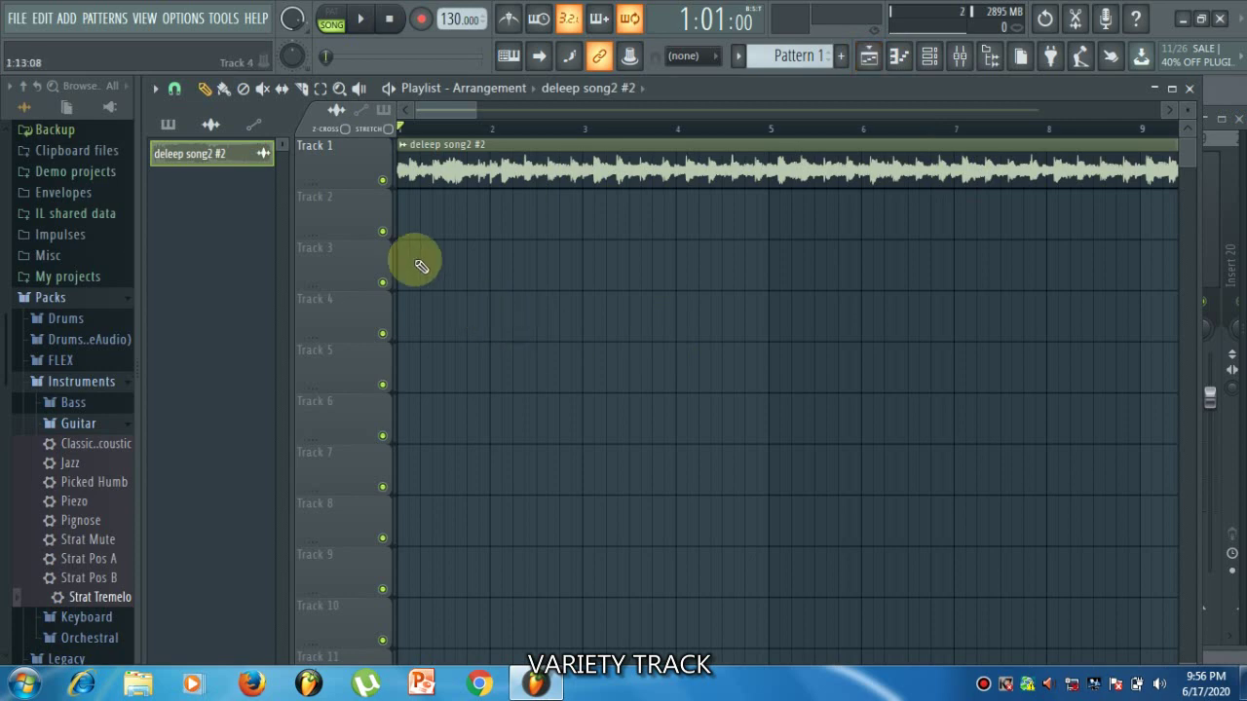
right_click(325, 192)
click(382, 200)
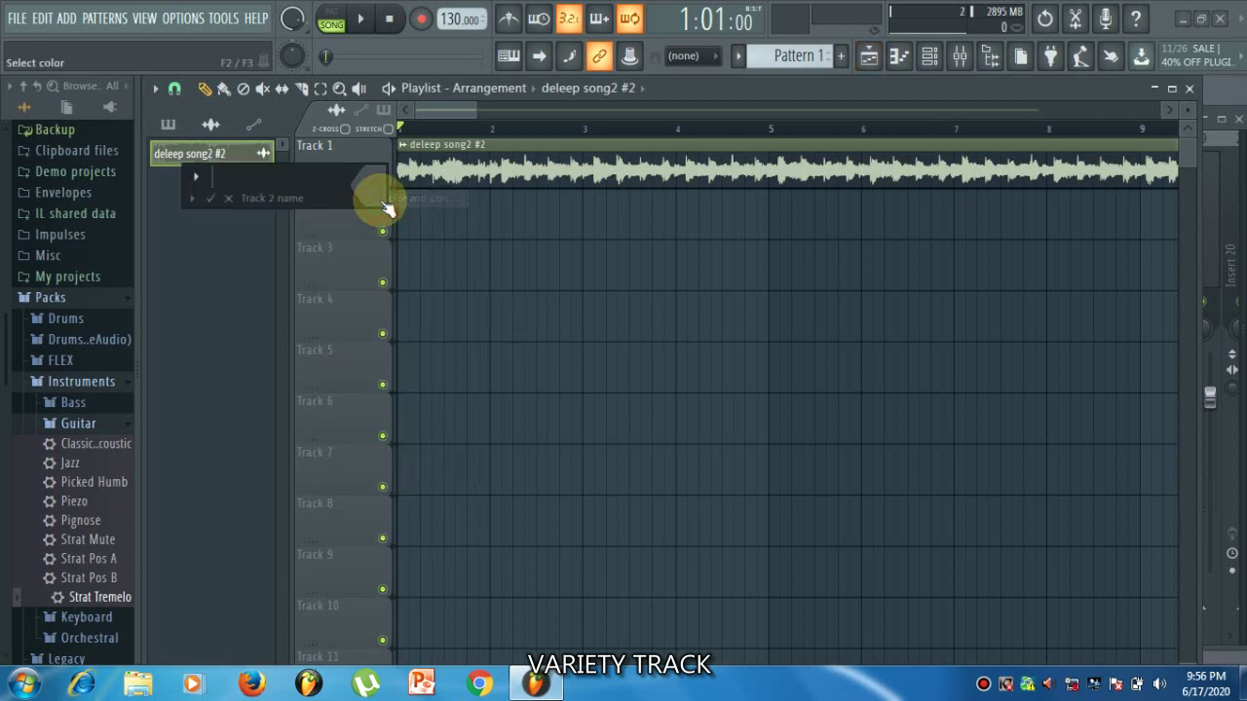
text(rec)
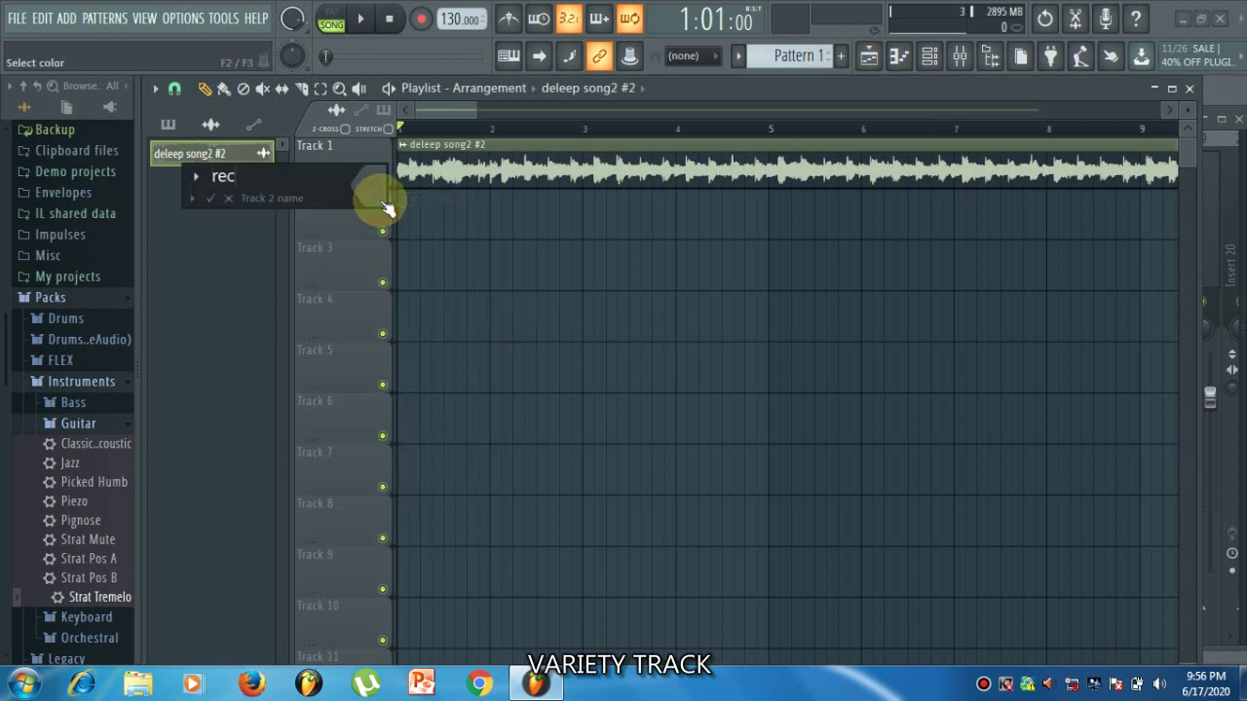
click(371, 187)
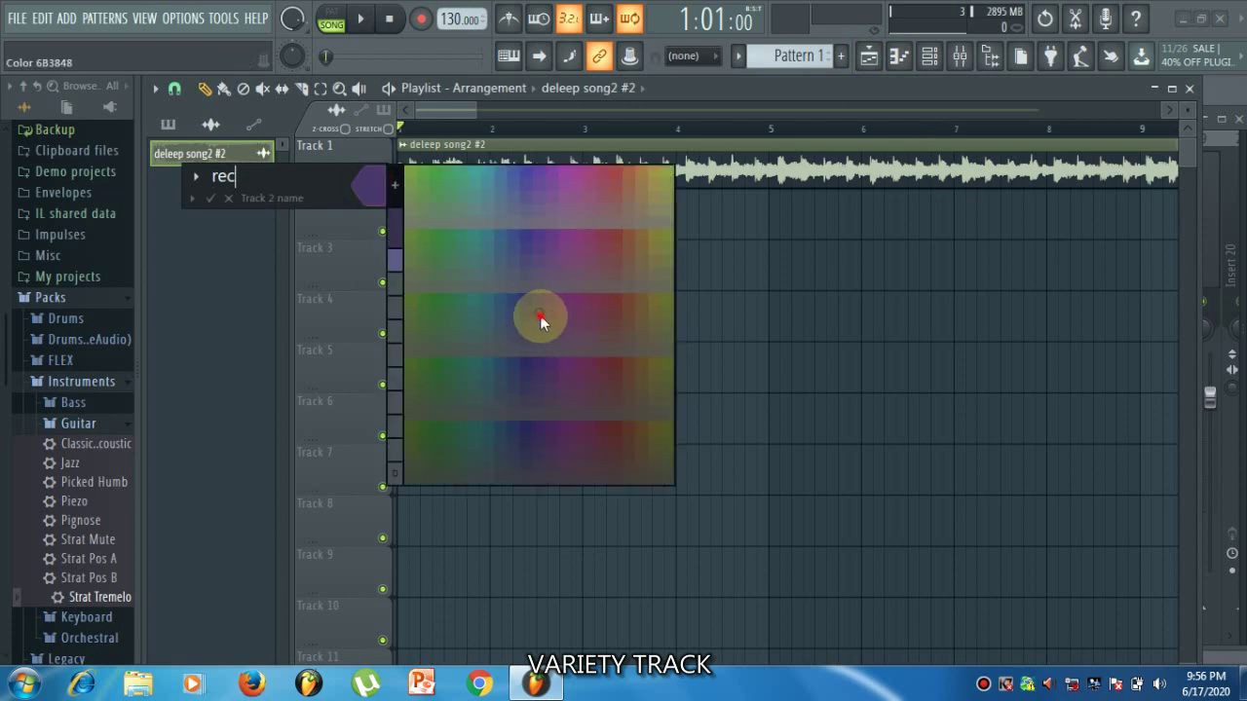
click(538, 315)
key(Return)
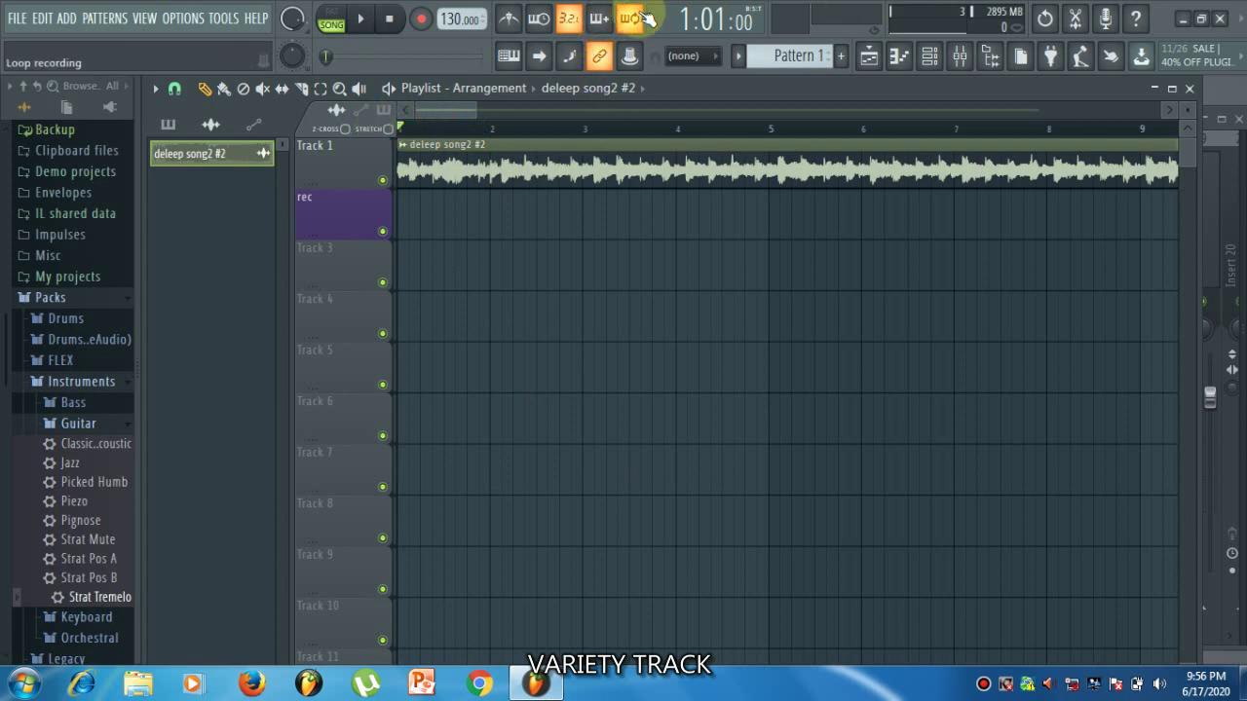
Step: With loop recording off and the countdown on, record audio into the playlist as an audio clip until just before bar 9
click(575, 20)
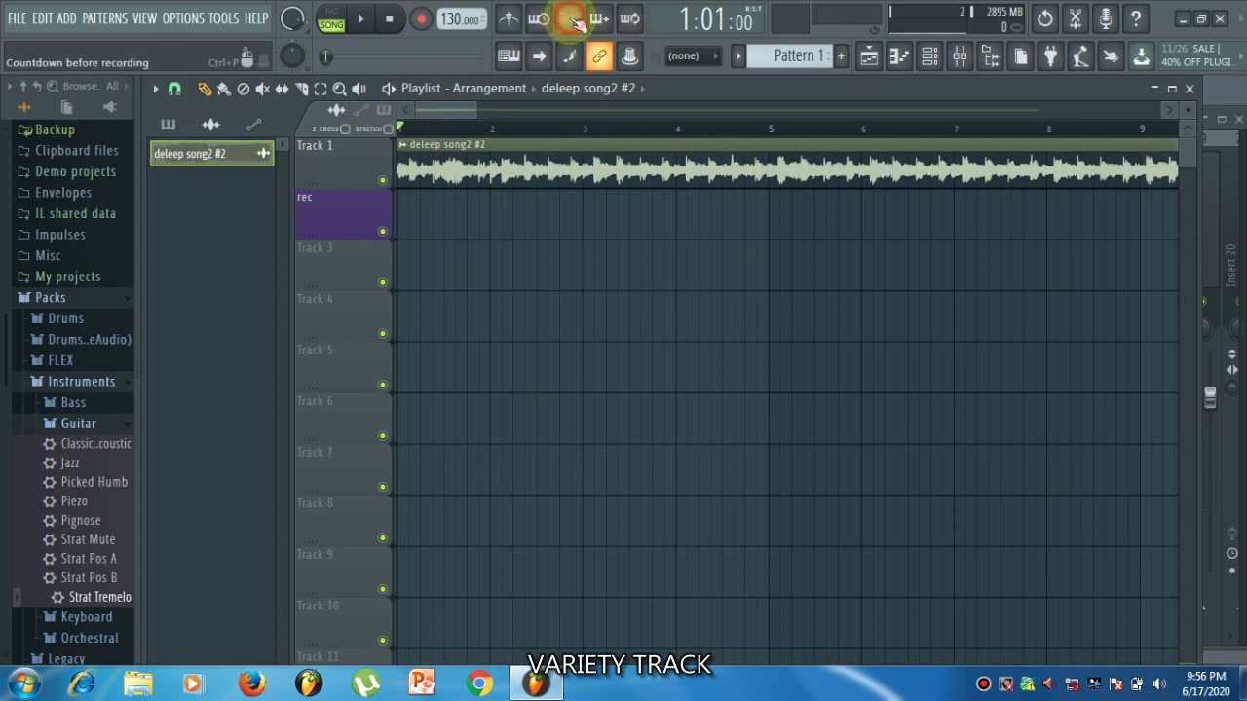
click(575, 21)
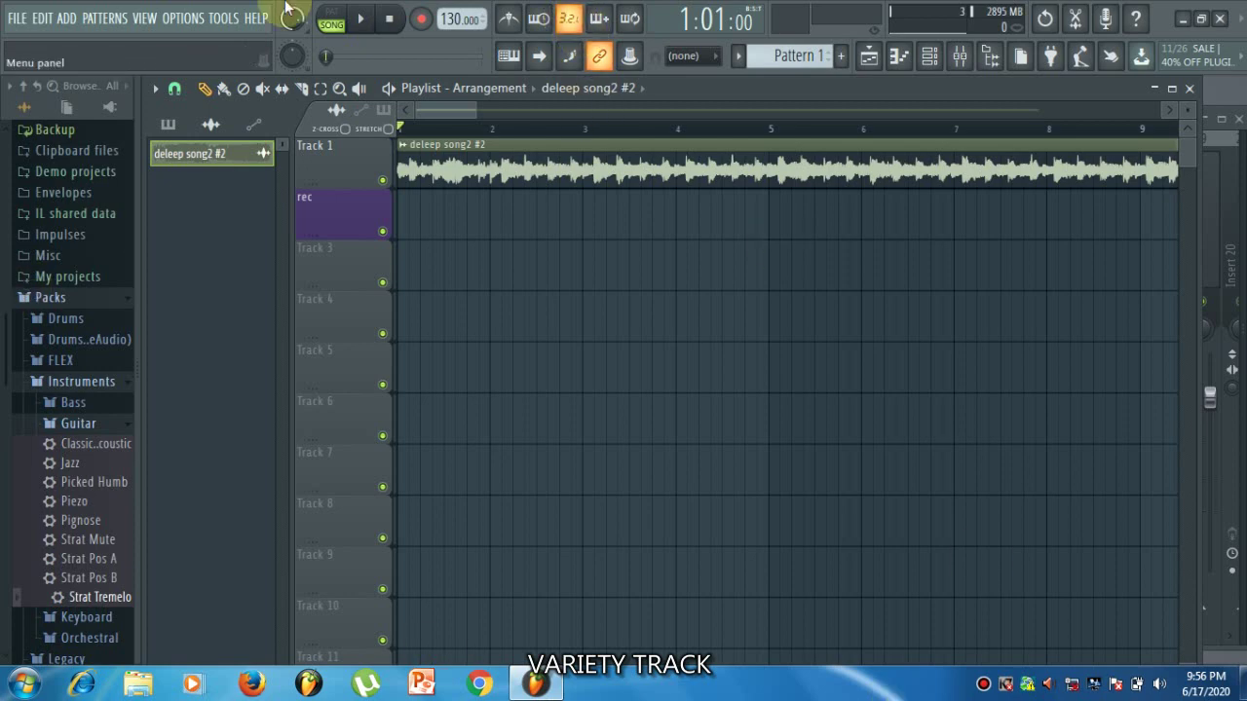
click(424, 20)
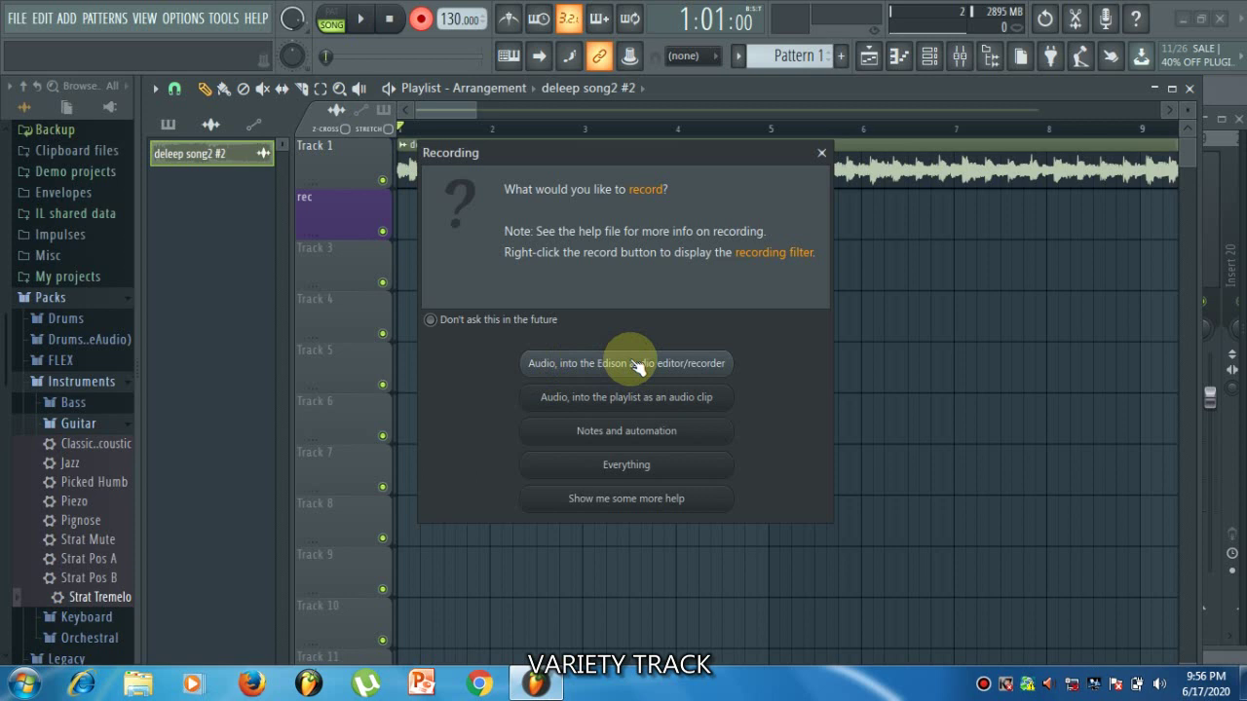
click(668, 407)
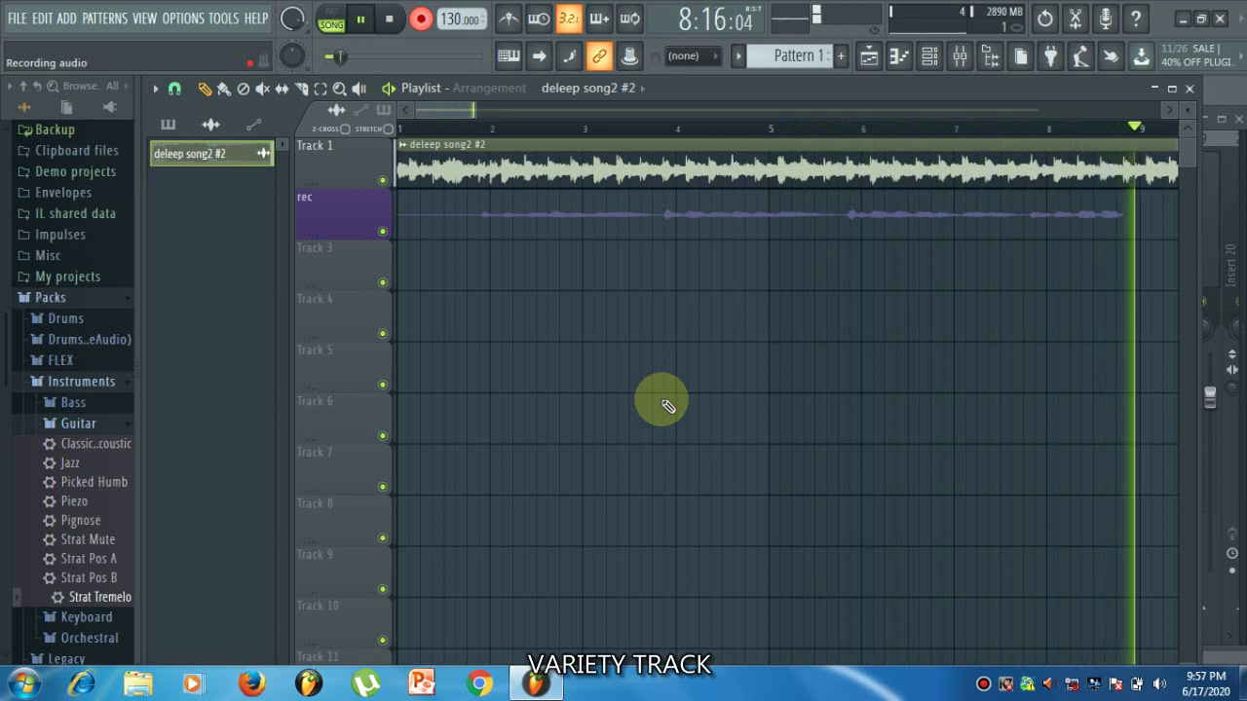
key(space)
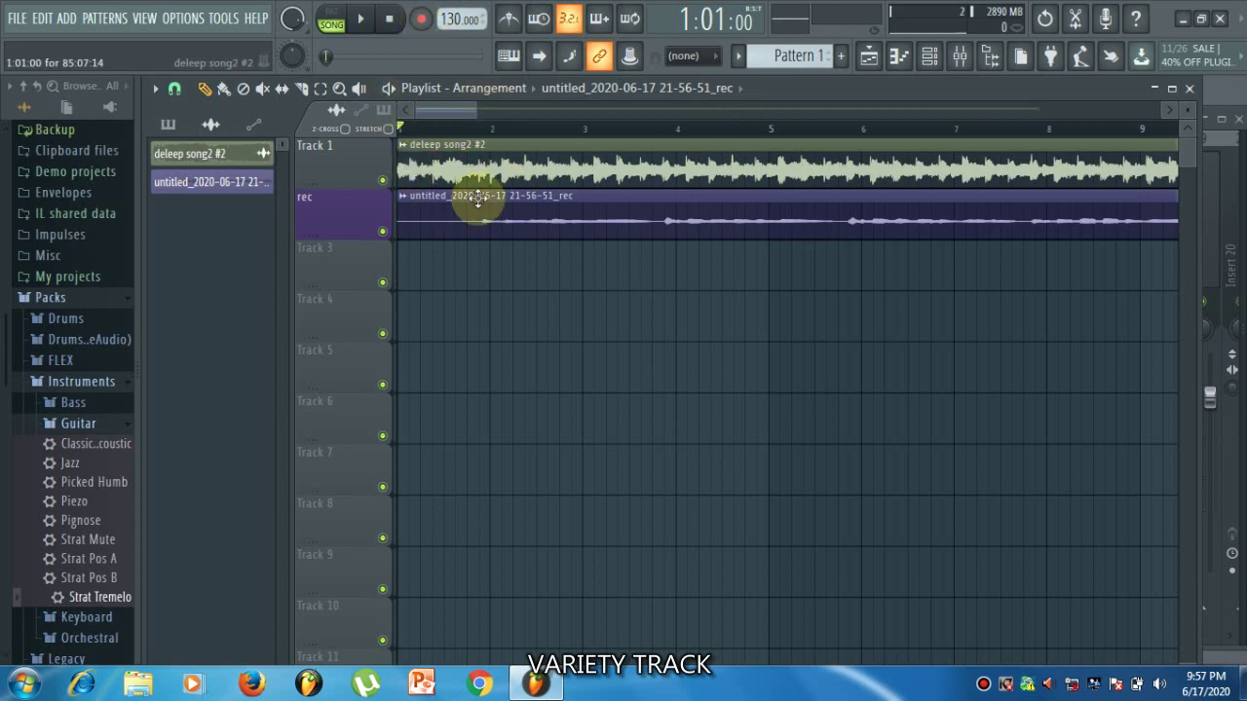
Step: Play back the song with the recorded vocal clip and reduce the clip's channel volume to about 34% during playback
click(366, 22)
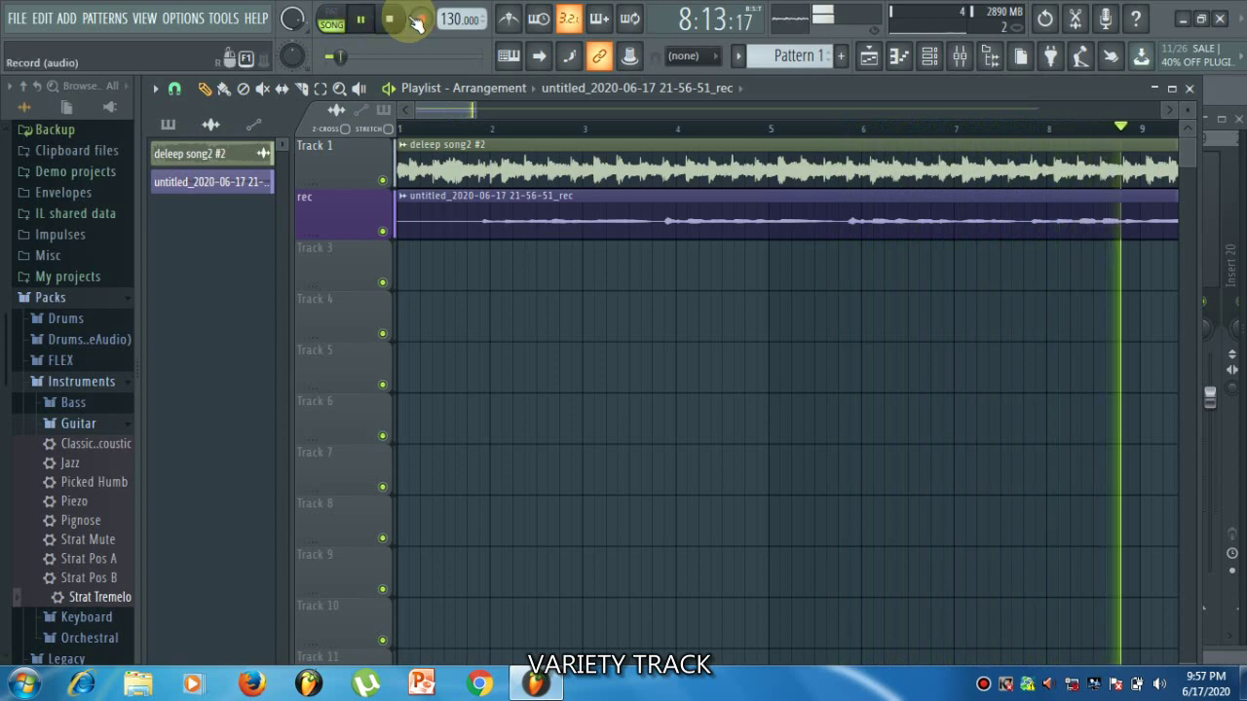
click(389, 19)
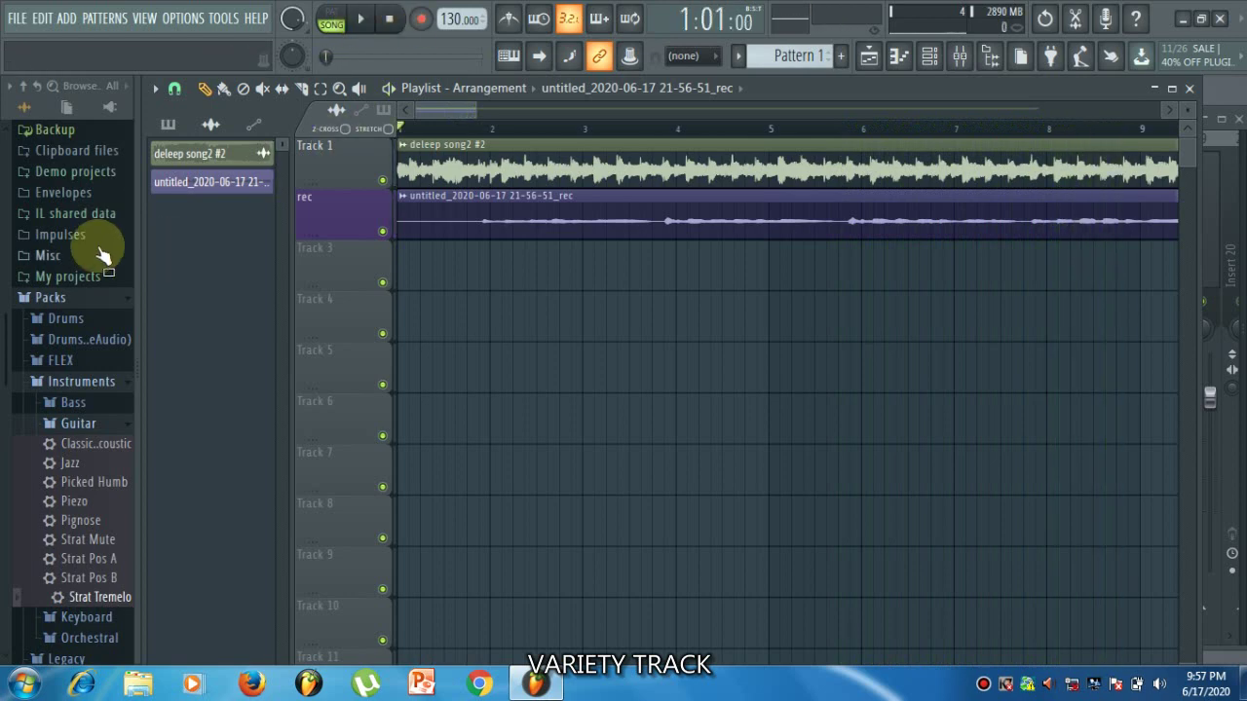
click(403, 198)
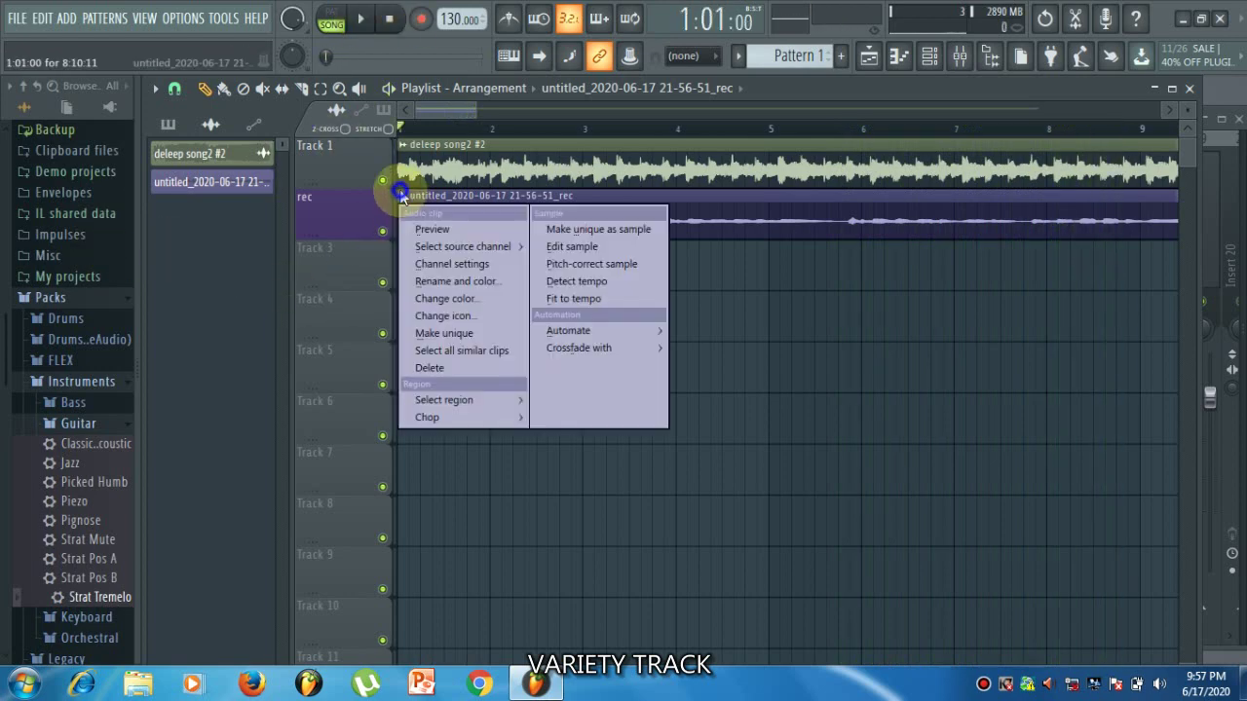
click(477, 271)
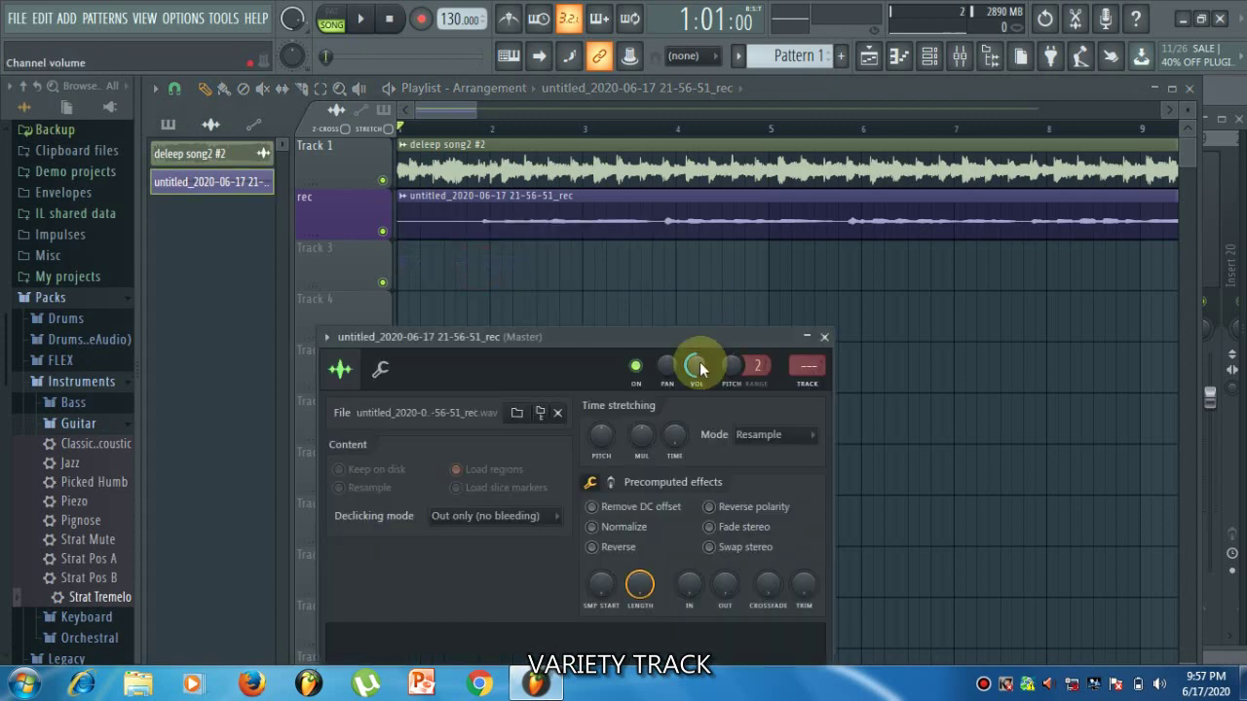
key(space)
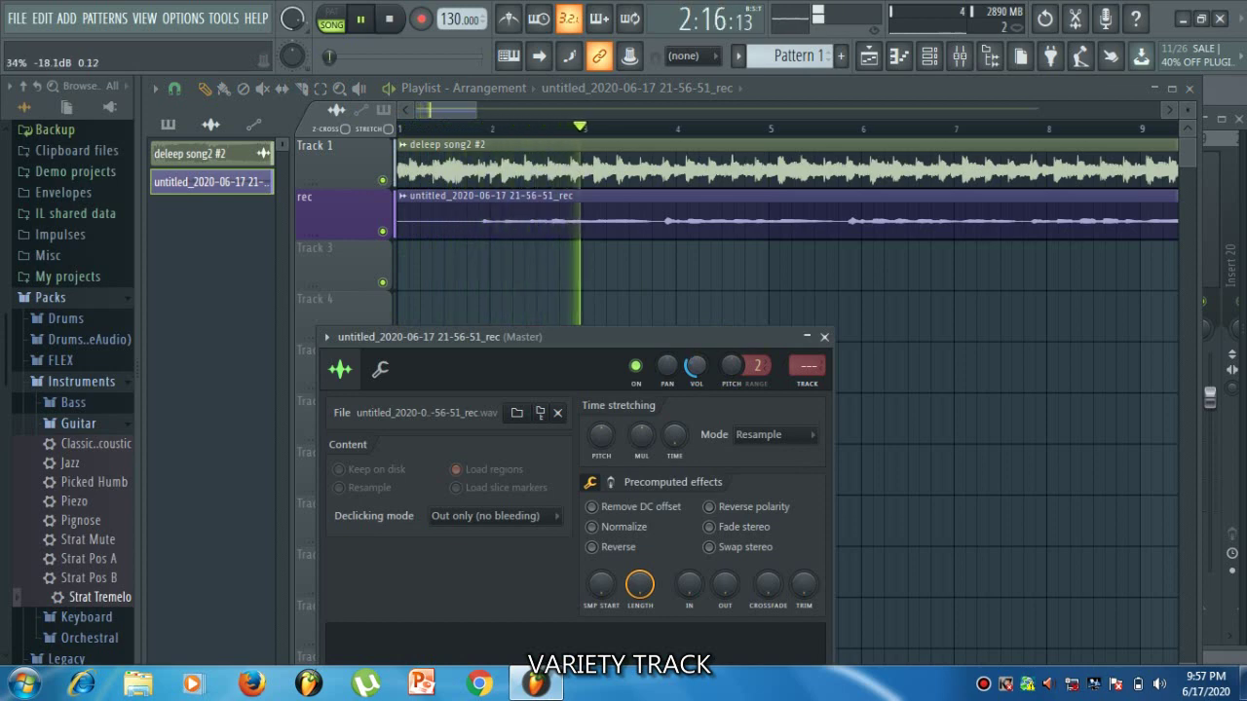
click(823, 337)
key(space)
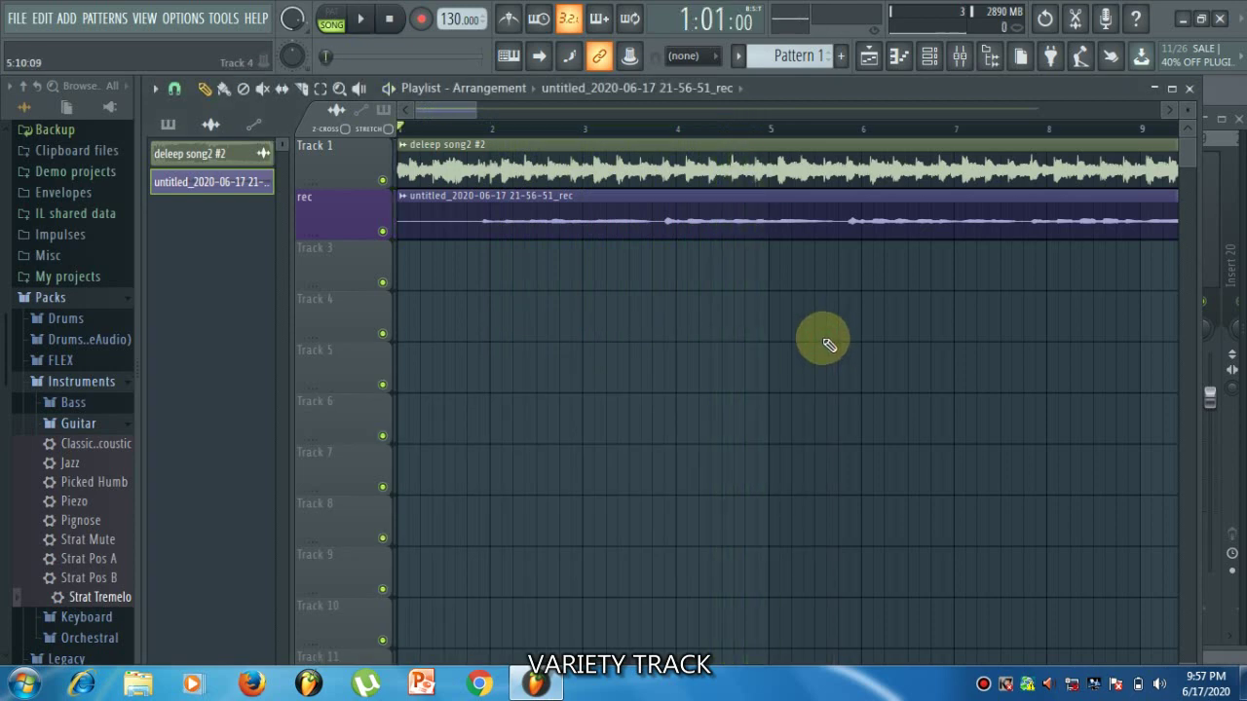
Step: Delete the recorded vocal clip and enable loop recording over a time selection from bar 1 to bar 6
right_click(756, 201)
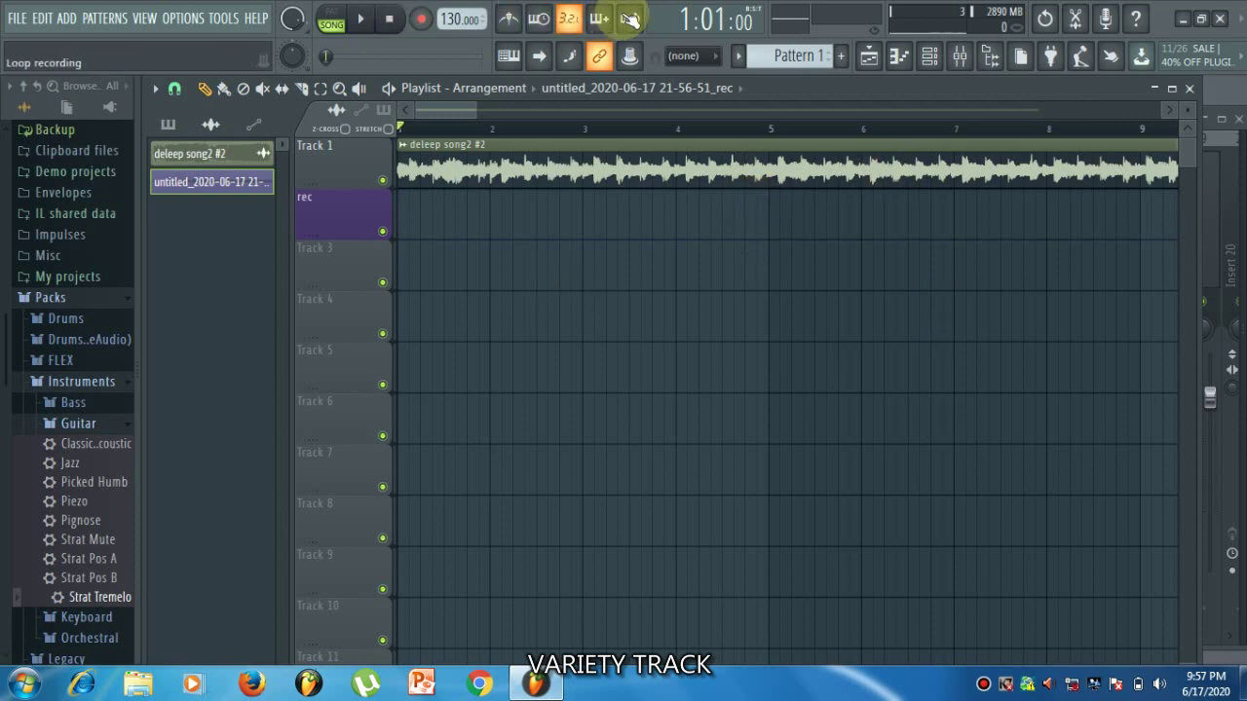
scroll(770, 425, down, 2)
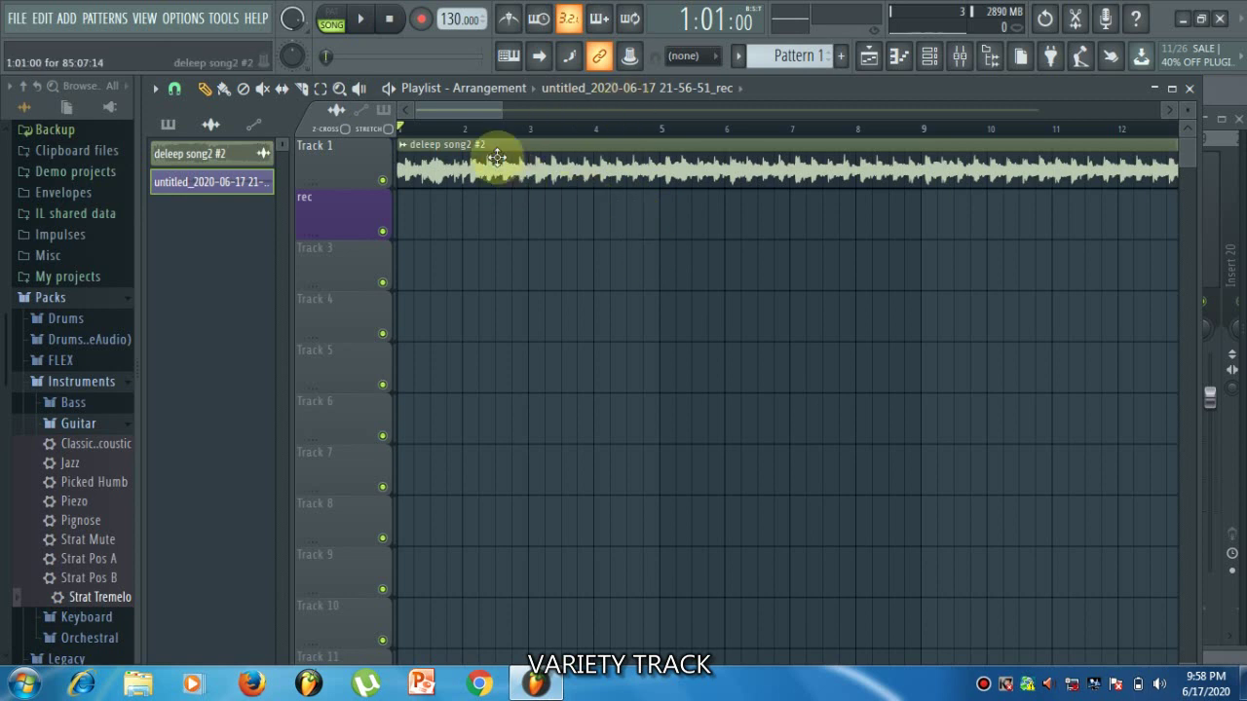
click(659, 129)
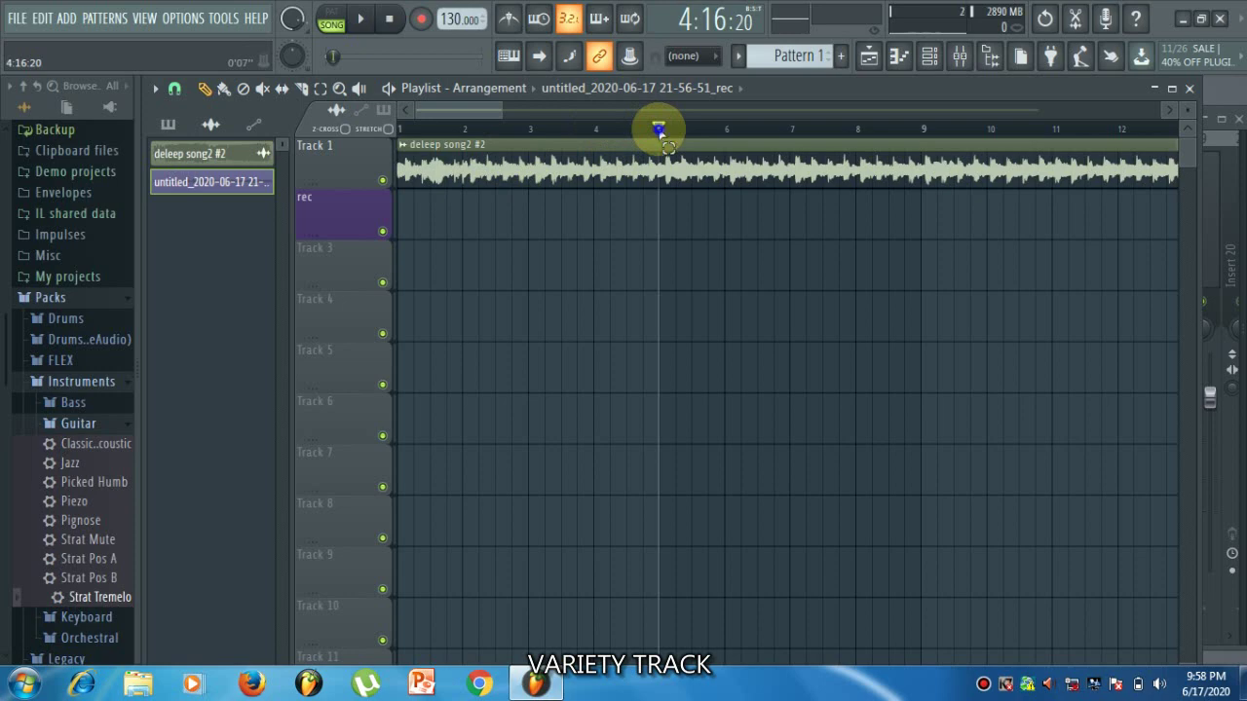
drag(660, 132, 388, 127)
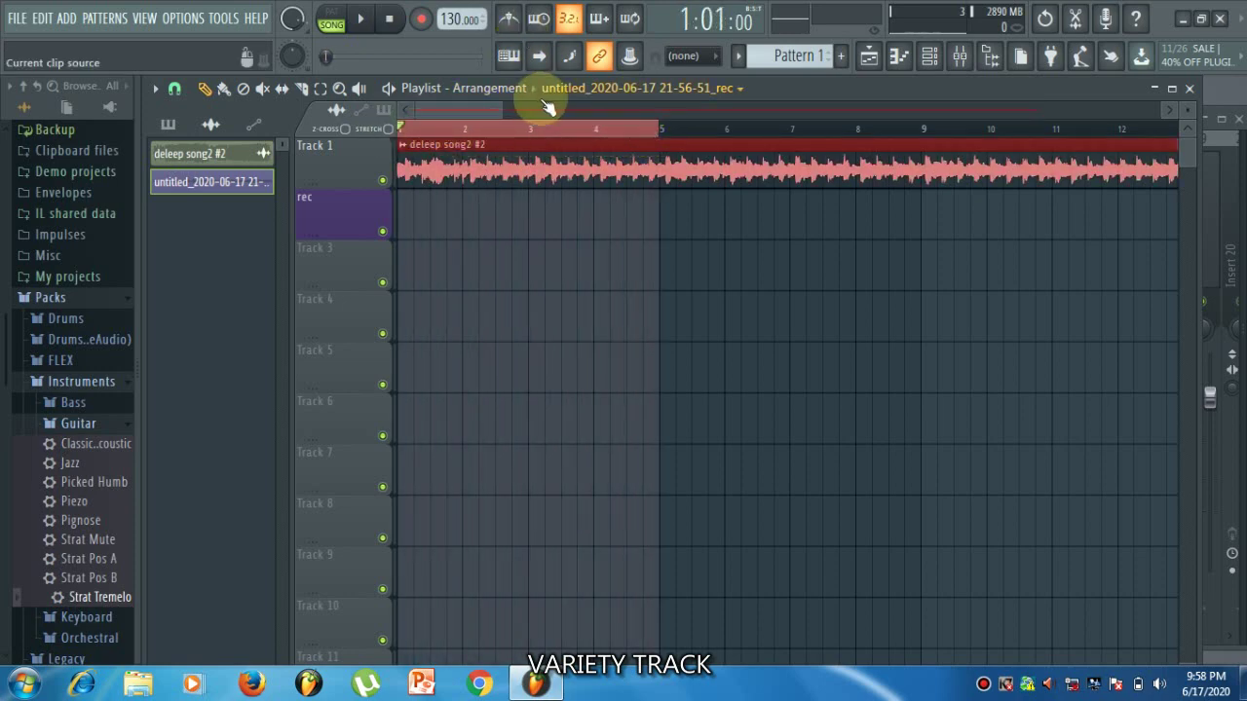
drag(704, 118, 729, 133)
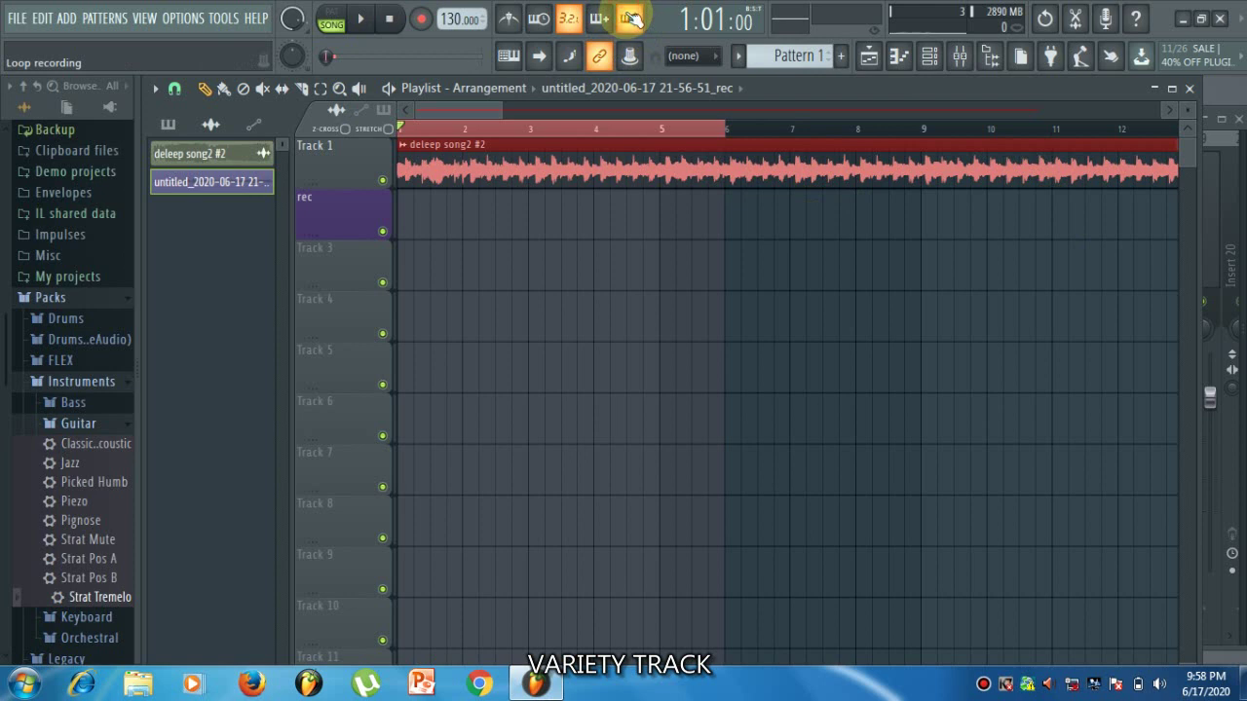
Step: Arm audio recording into the playlist as an audio clip, with the Master's audio input set to (none) and only the rec insert armed
click(426, 20)
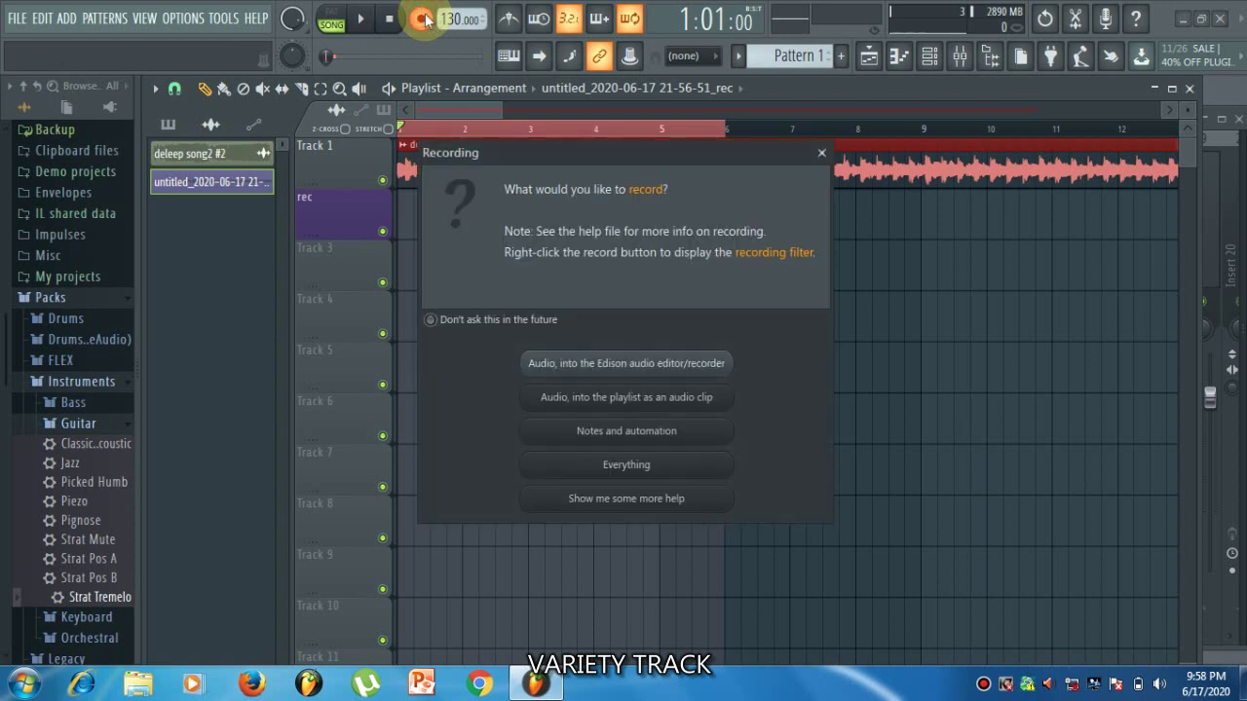
click(577, 400)
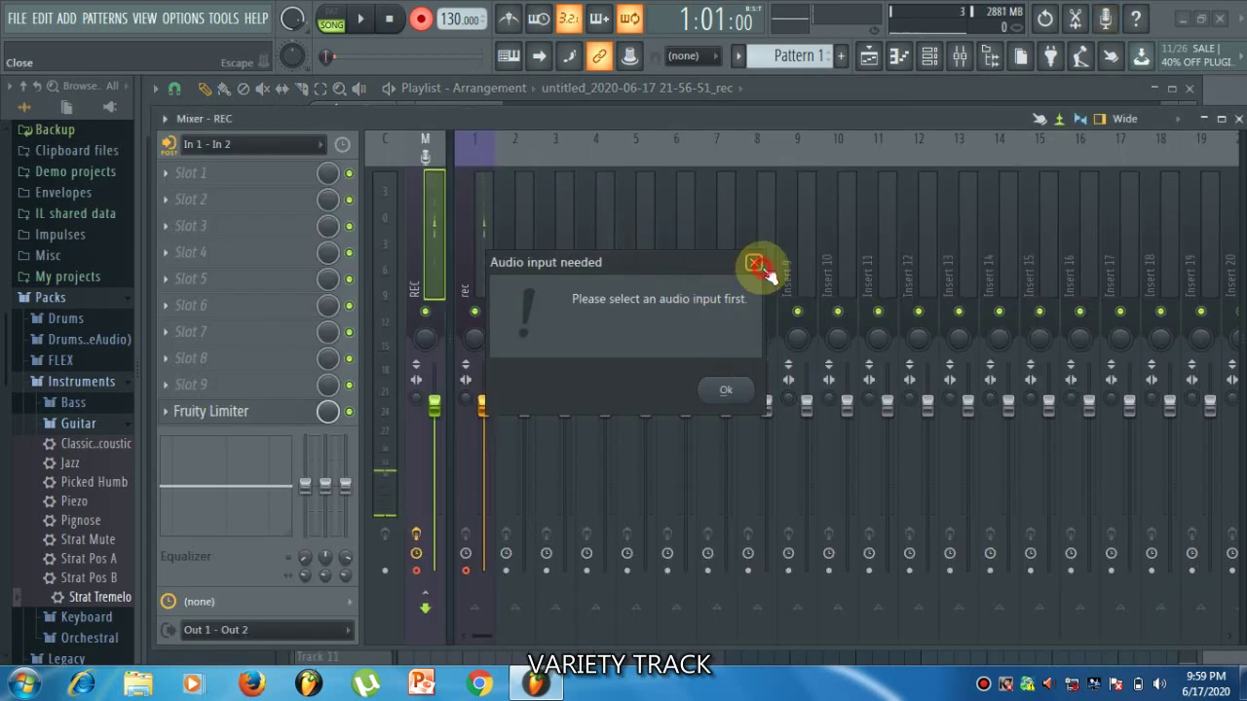
click(756, 265)
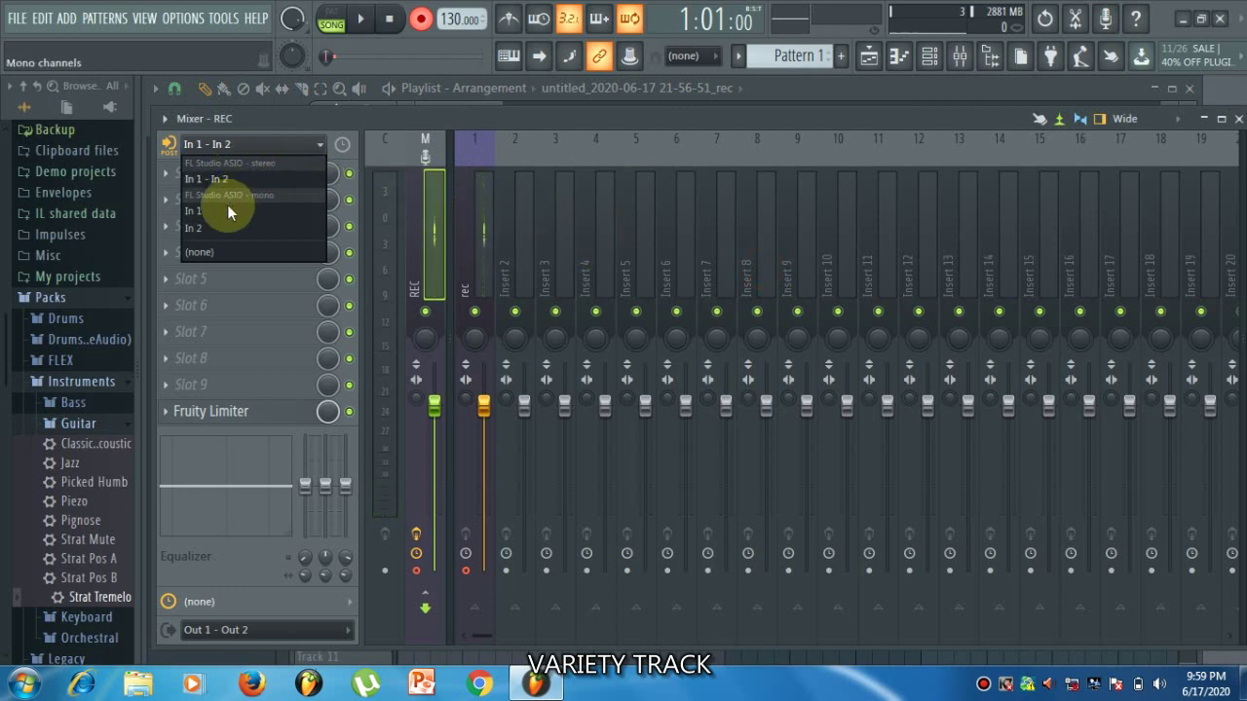
click(219, 251)
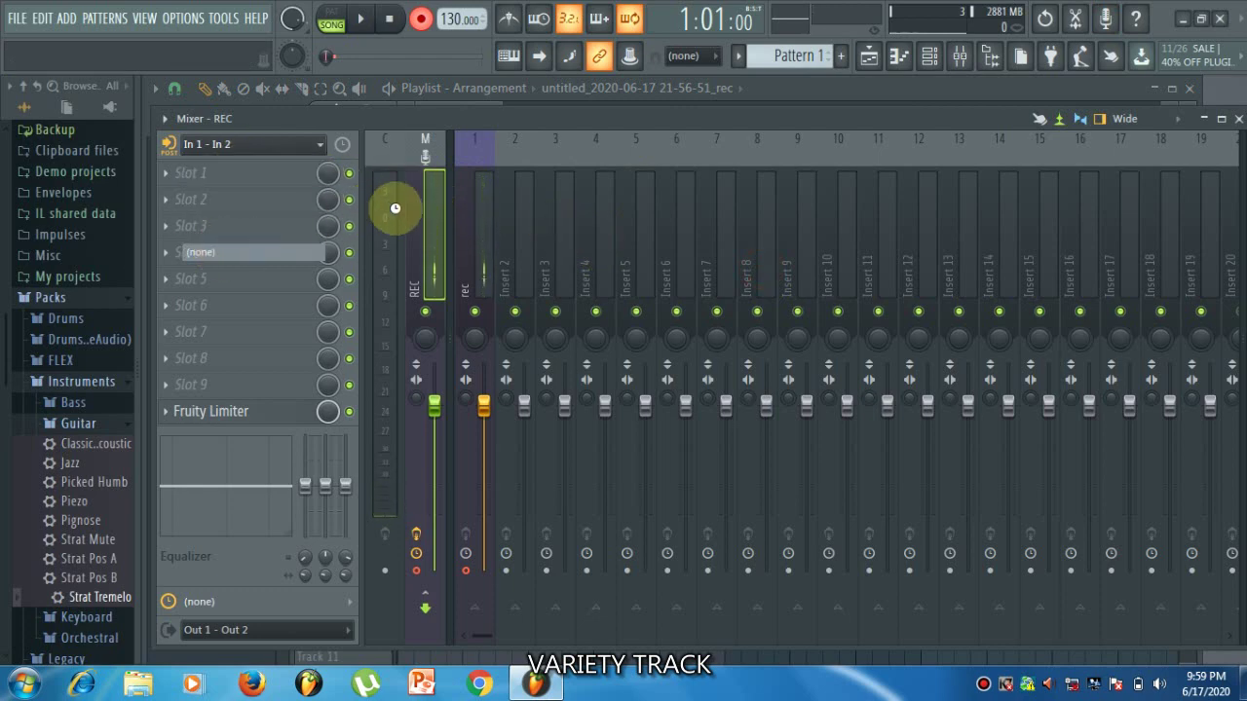
click(475, 195)
key(space)
click(474, 195)
key(space)
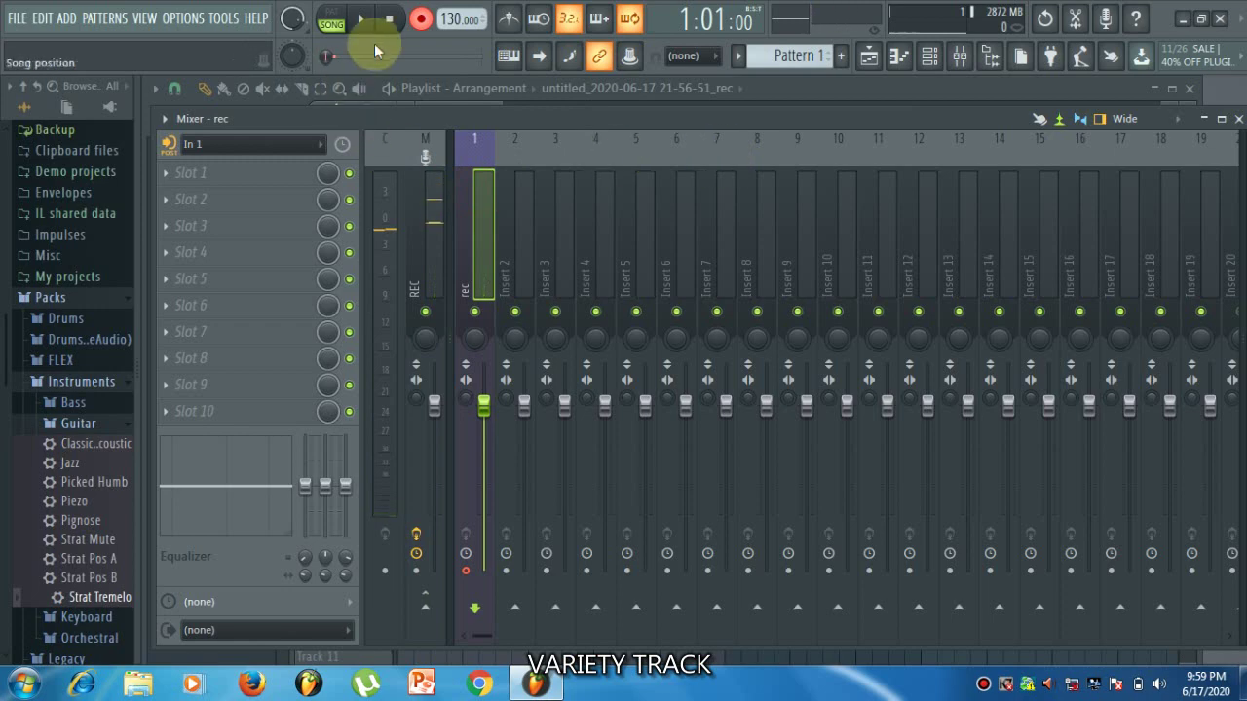
click(866, 59)
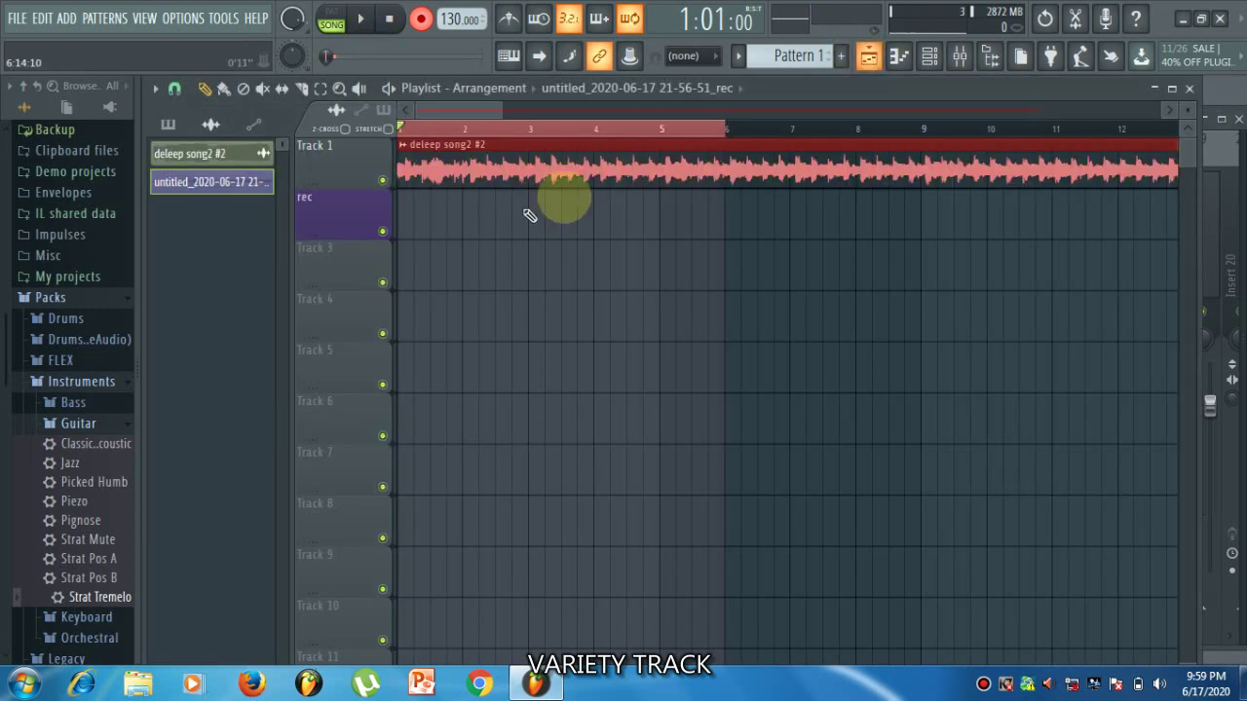
Step: Loop-record four vocal takes between bars 1 and 6, and lengthen the last take's clip slightly past bar 6
click(363, 20)
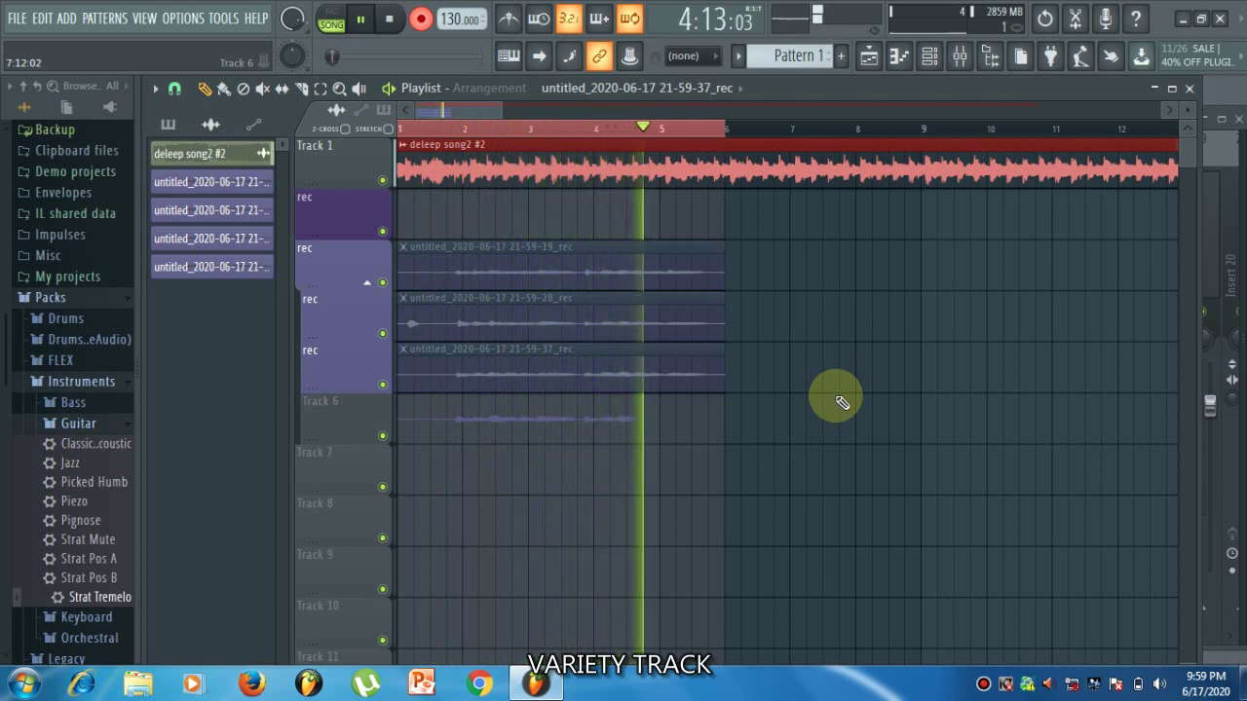
key(space)
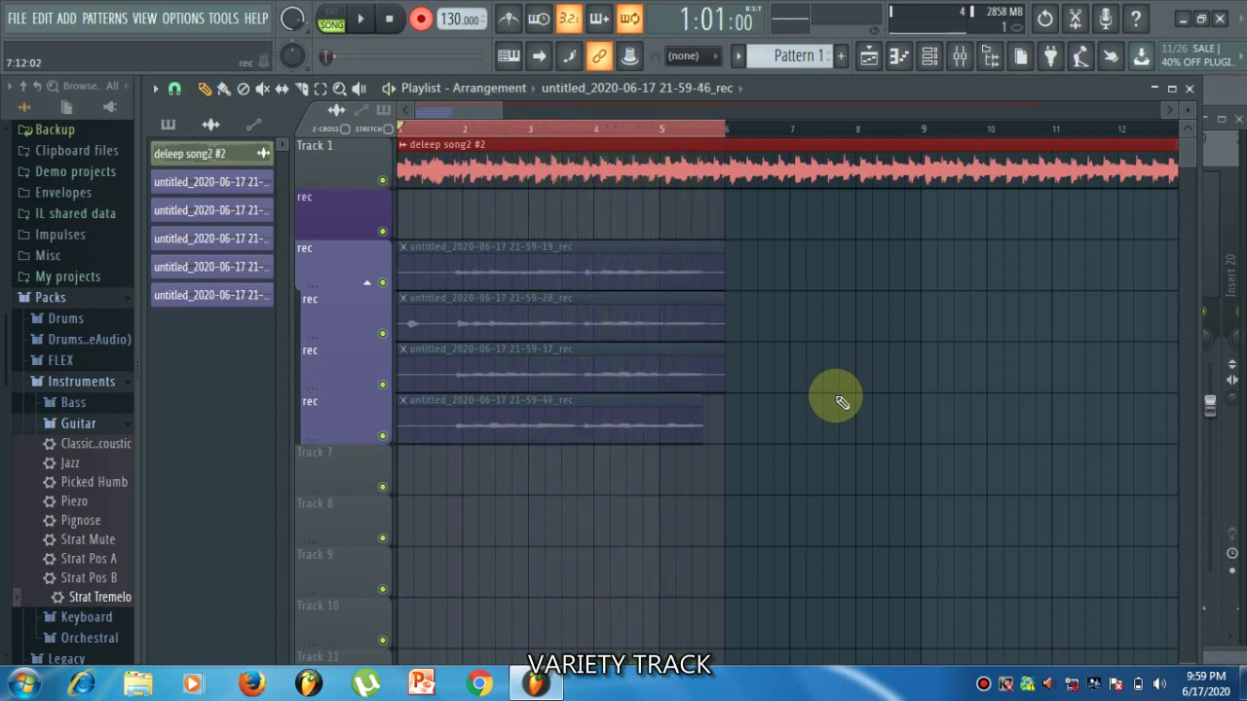
drag(712, 417, 751, 417)
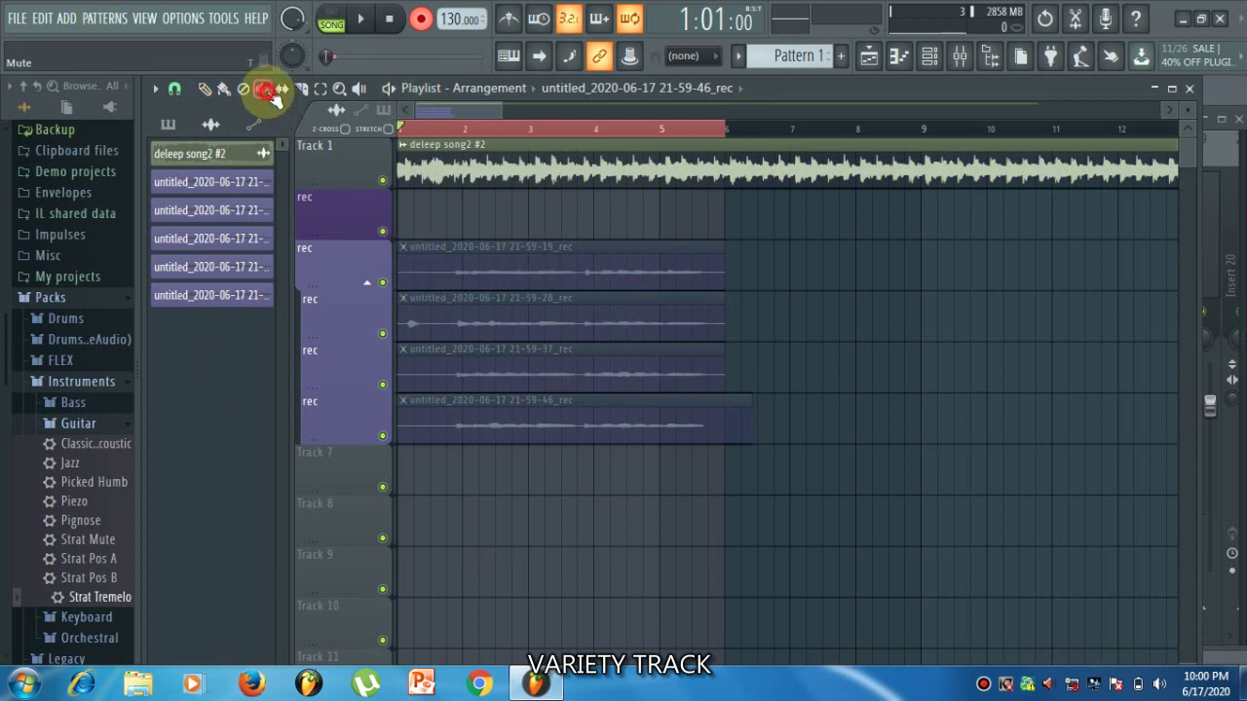
Step: Disarm recording and audition the first and second takes with the song, unmuting only the take being played
click(481, 270)
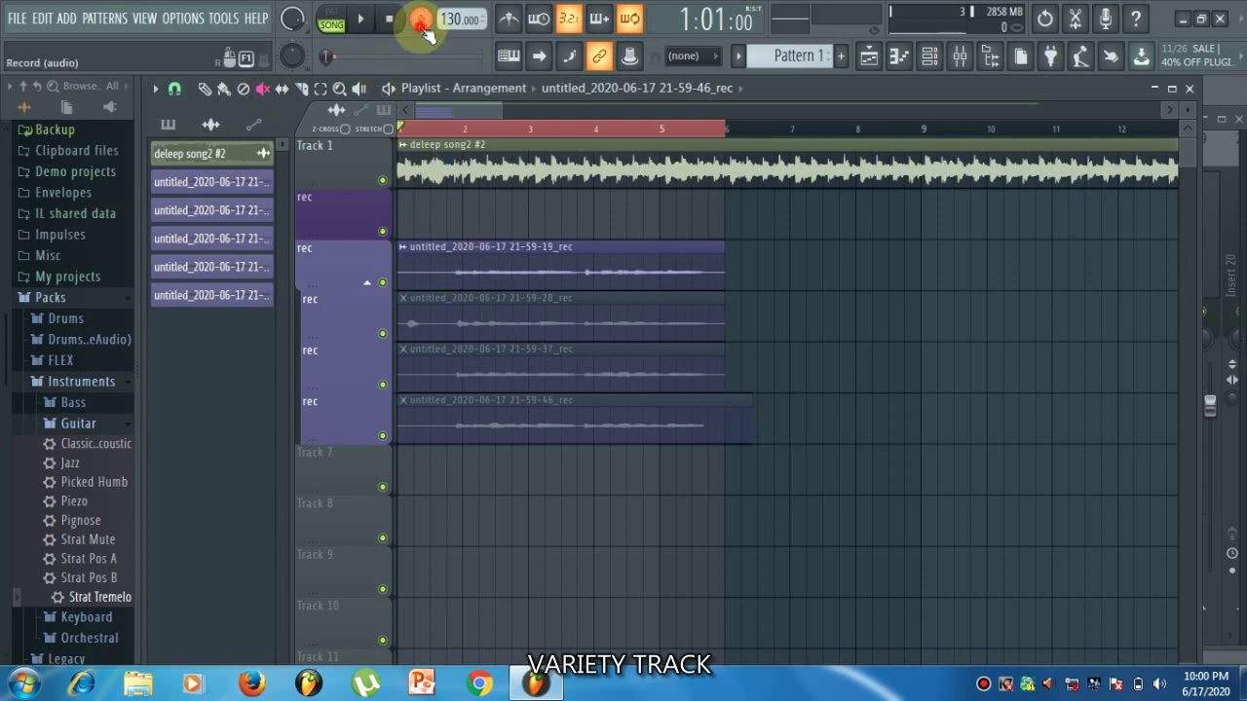
key(space)
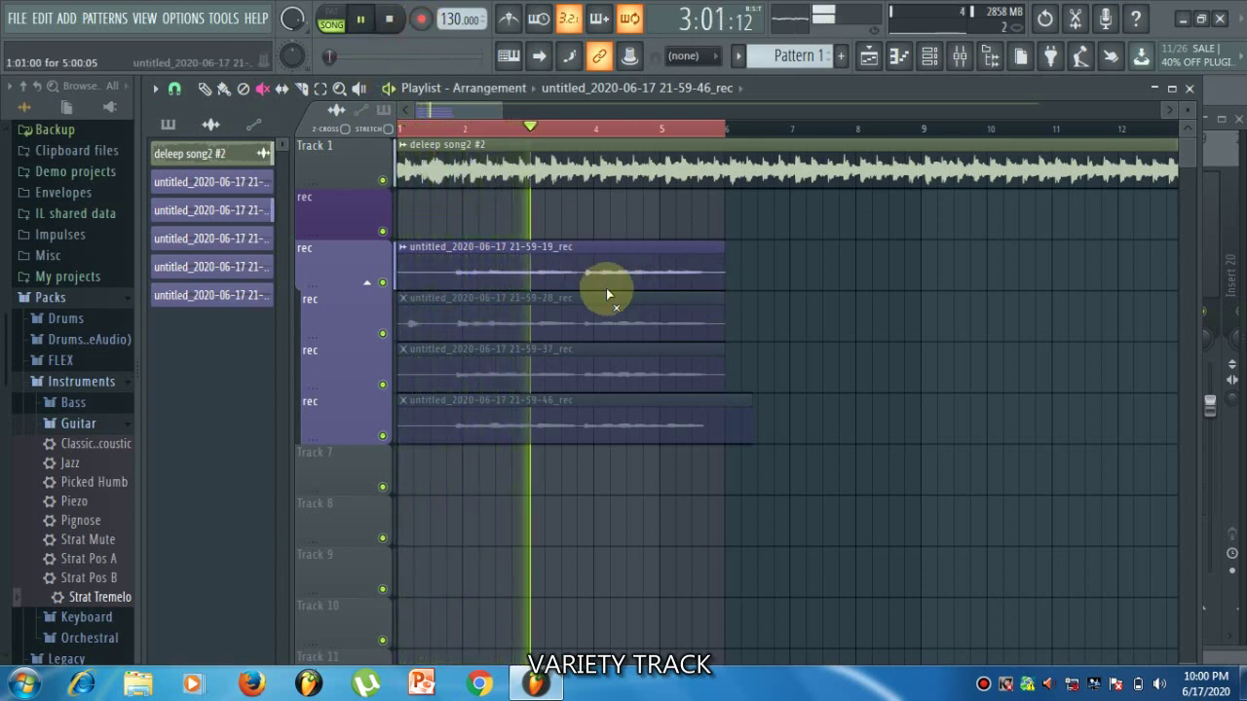
key(space)
click(565, 266)
click(555, 309)
key(space)
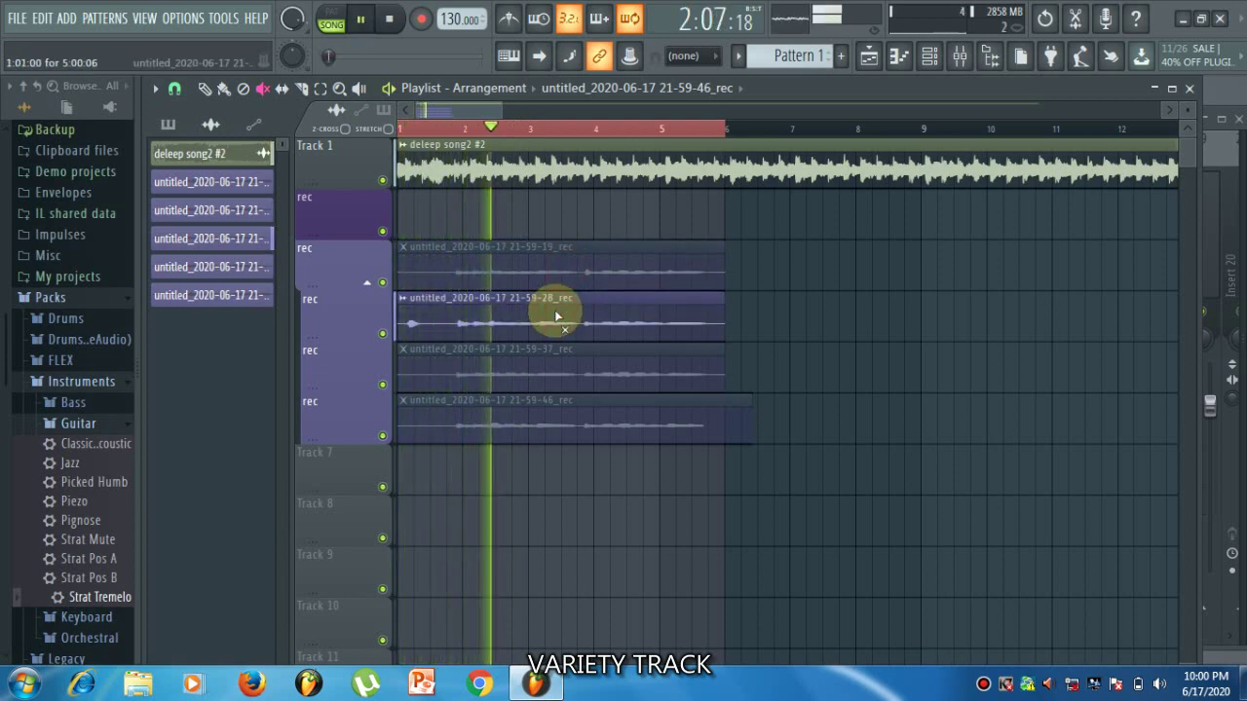
key(space)
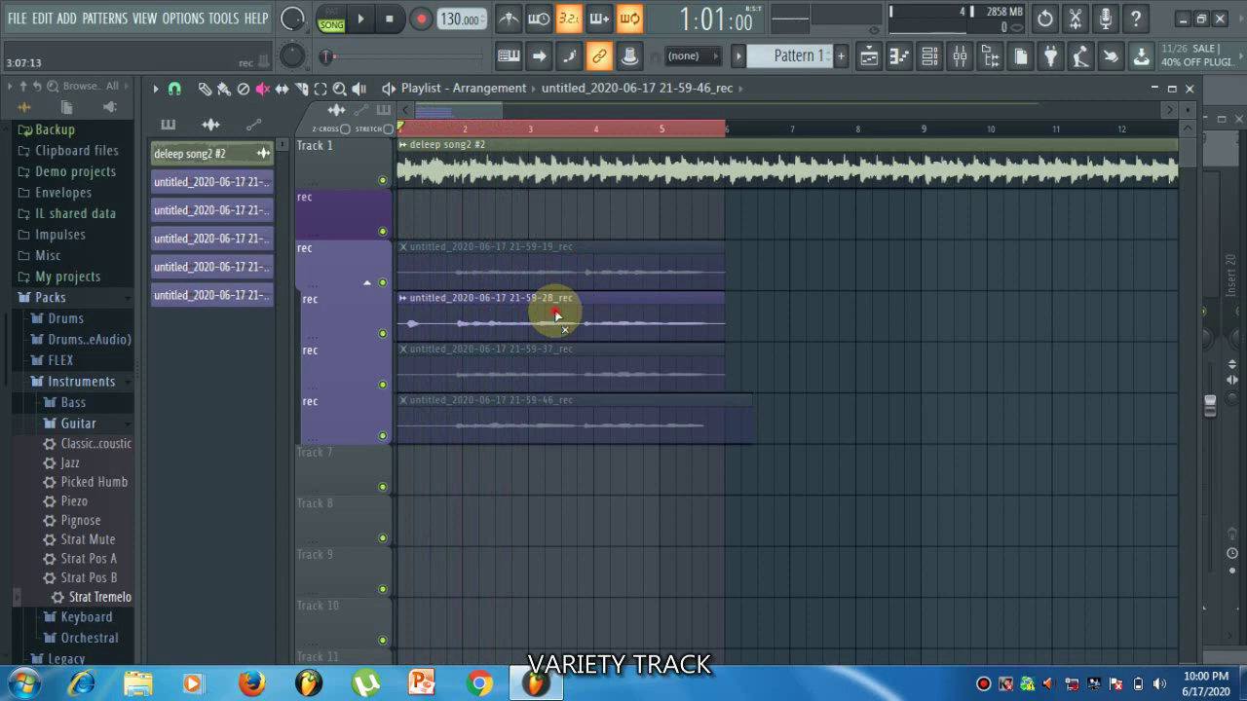
Step: Mute the second take, unmute the third and play it back with the song
click(555, 313)
click(556, 370)
key(space)
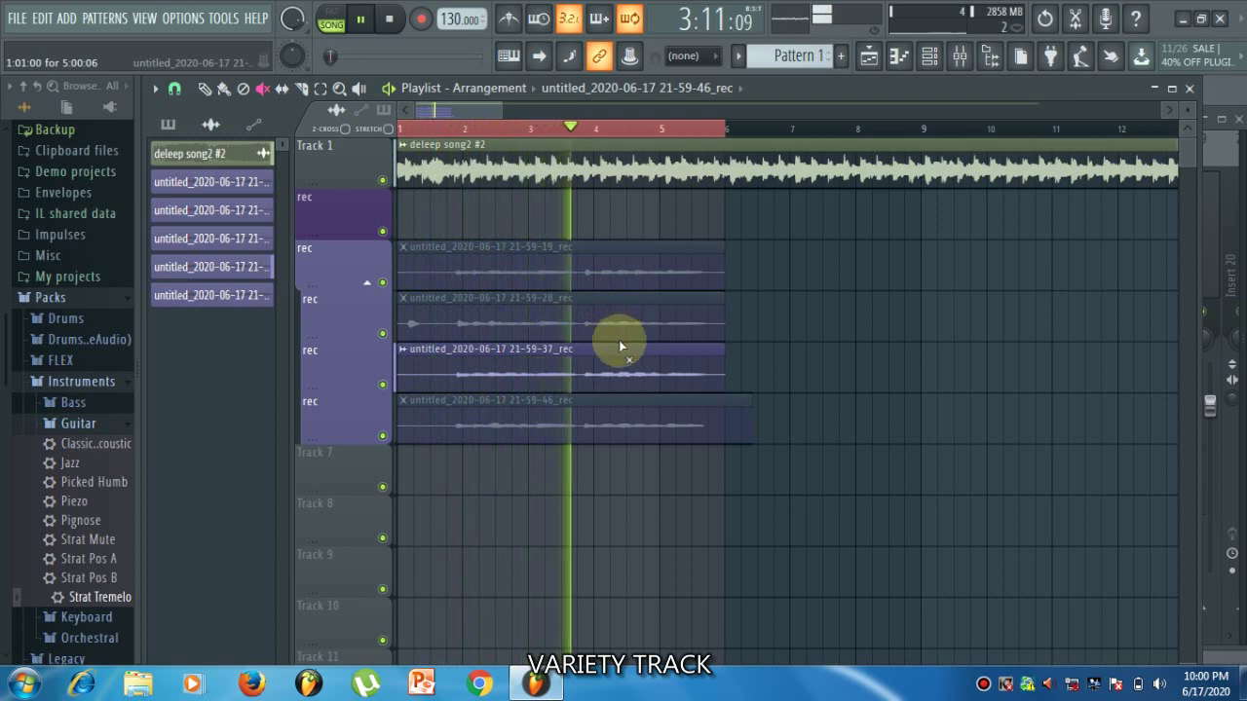
key(space)
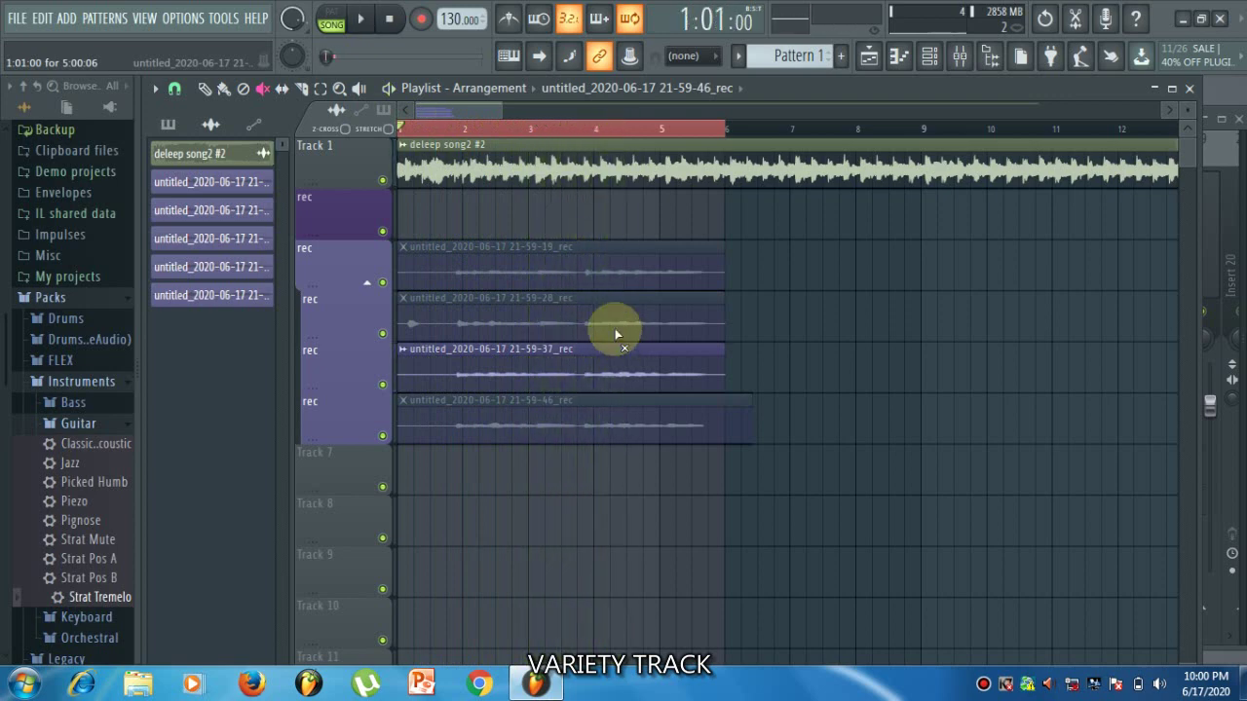
Step: Slice the first take's clip just before bar 2 and delete both pieces from the playlist
scroll(473, 371, up, 2)
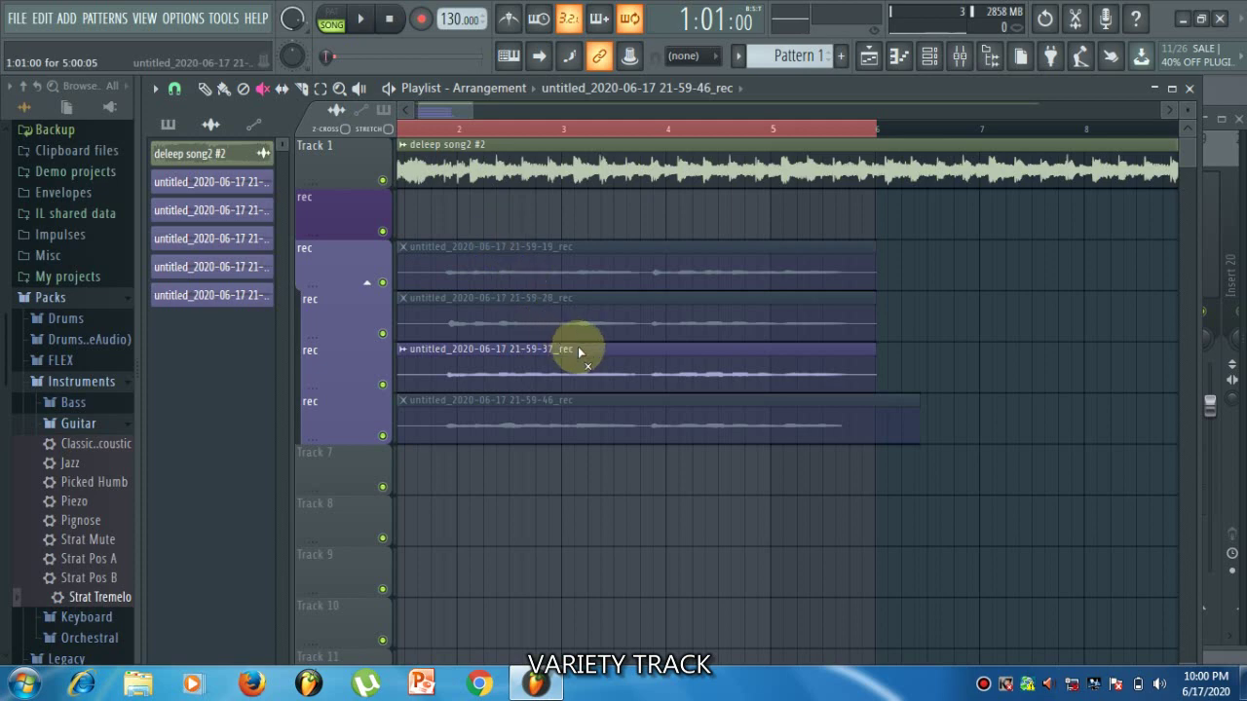
scroll(578, 347, down, 2)
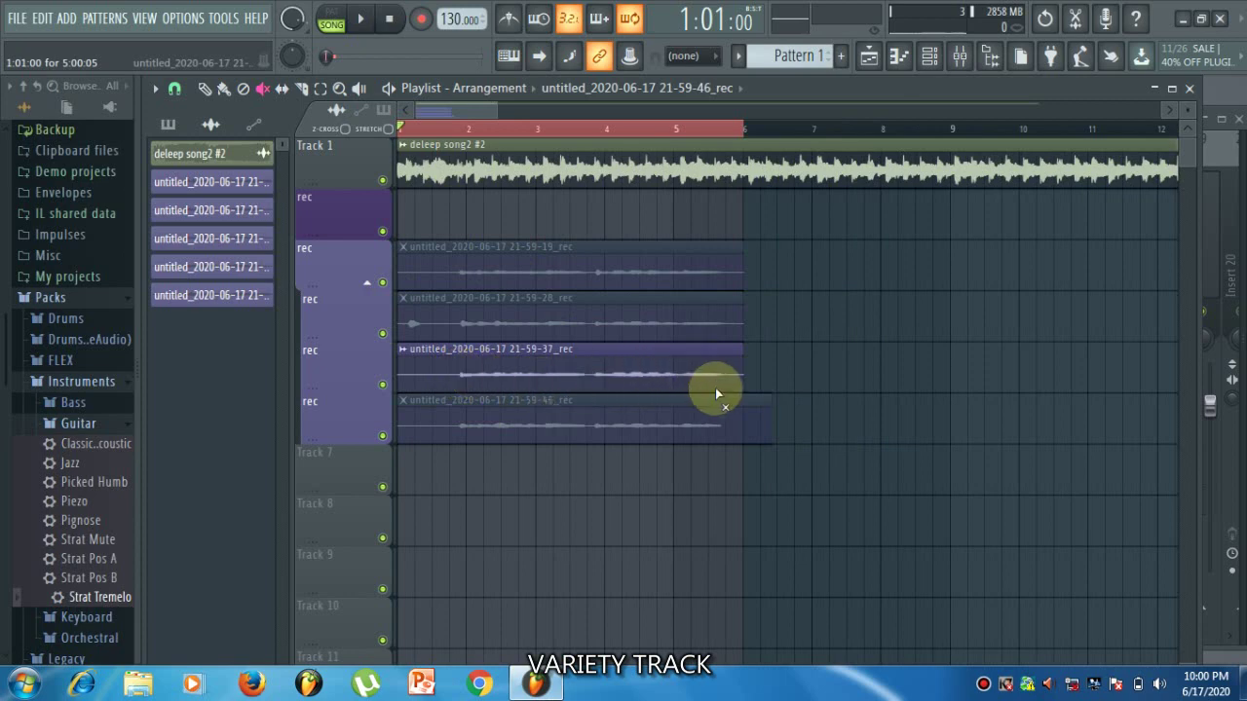
click(302, 88)
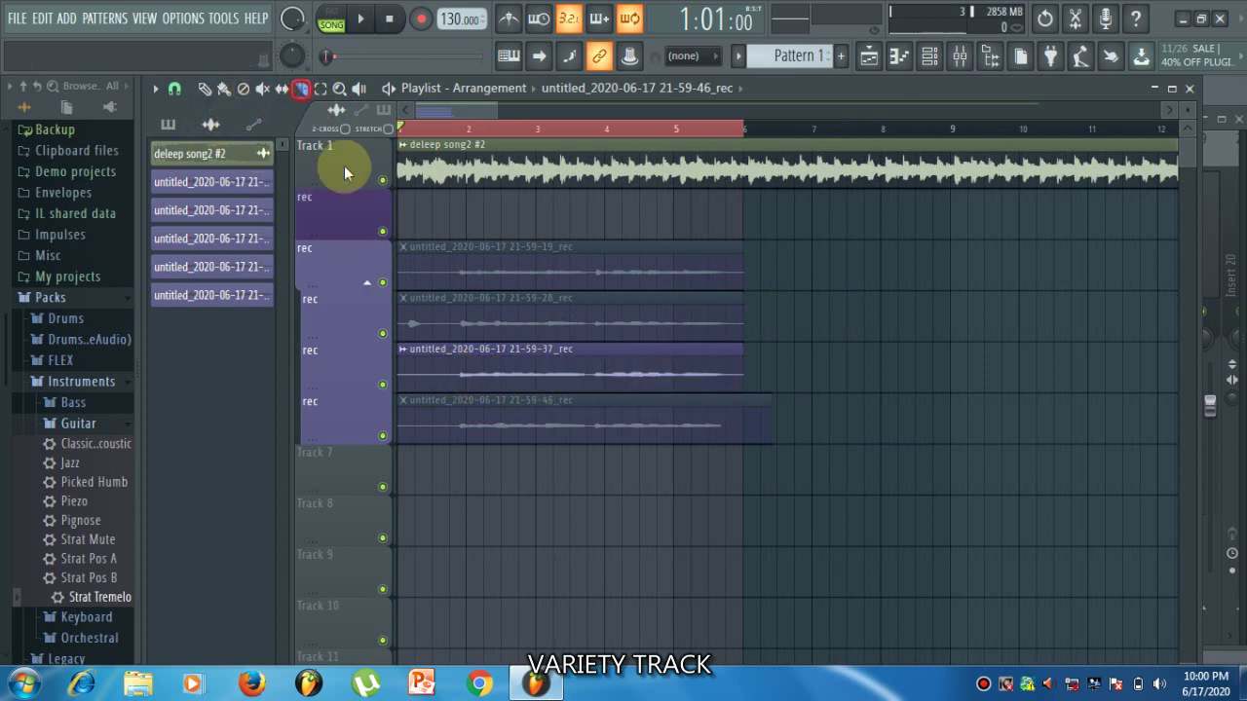
ctrl+scroll(378, 283, up, 3)
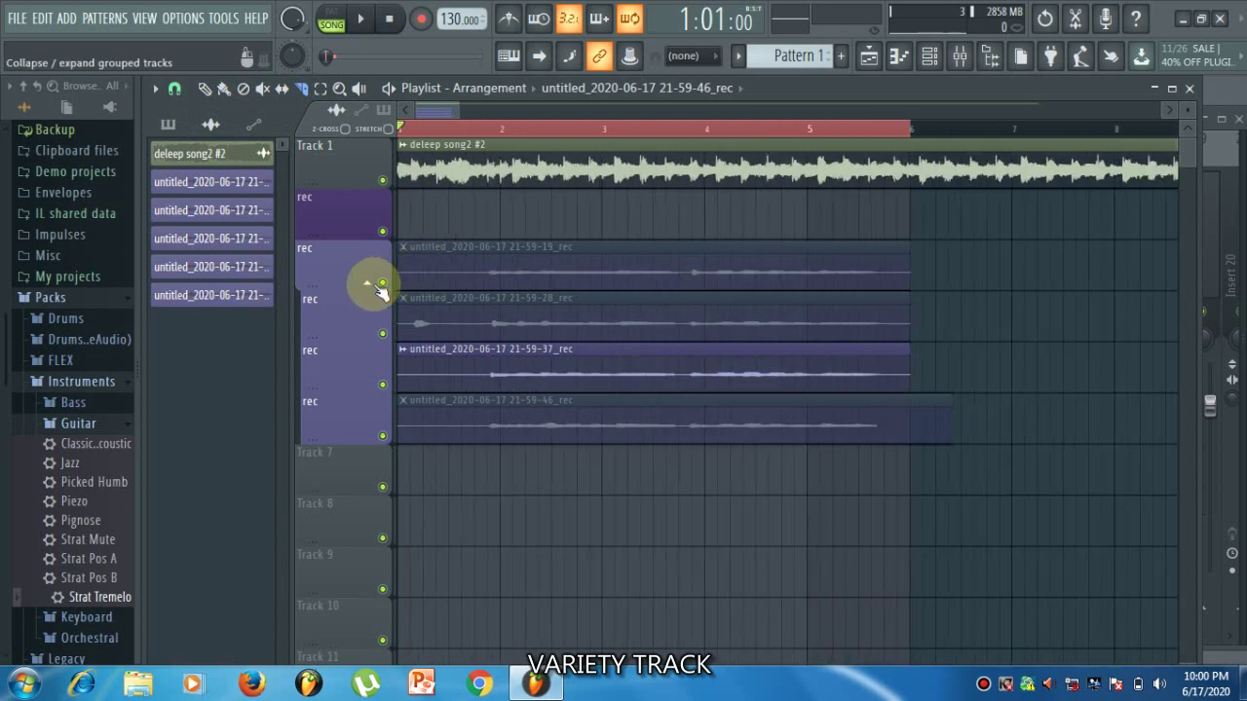
ctrl+scroll(398, 342, up, 1)
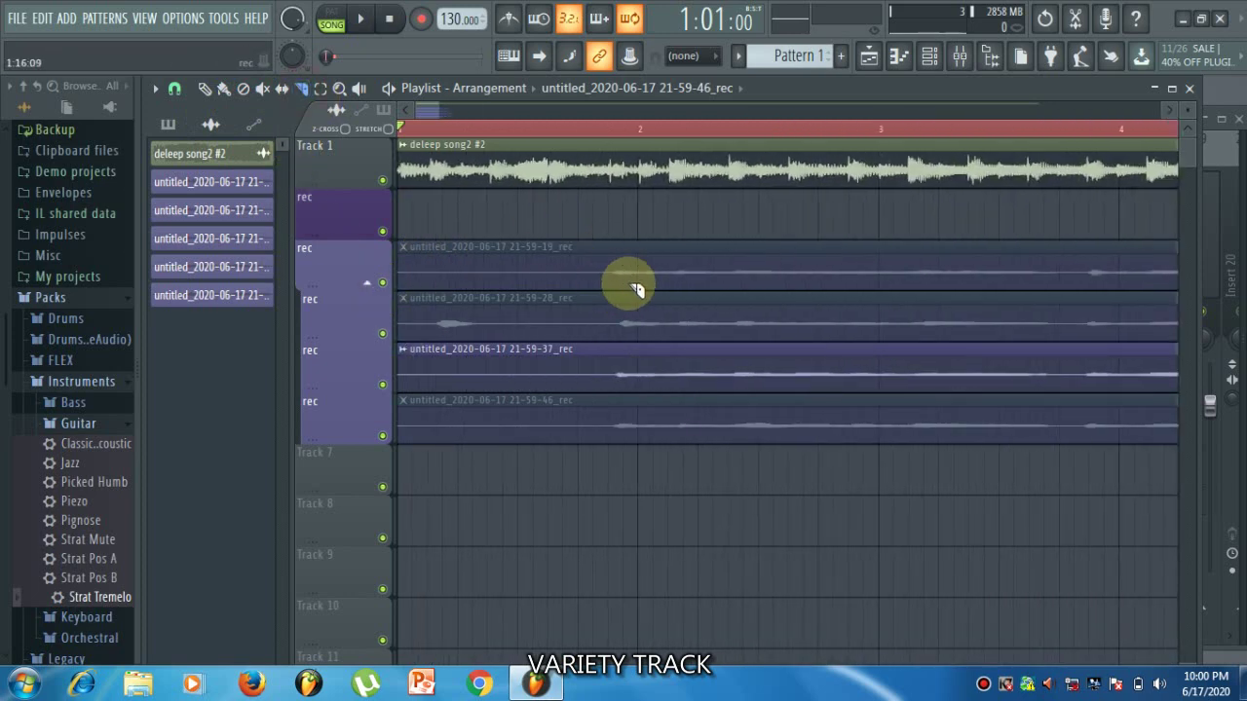
ctrl+scroll(624, 292, down, 2)
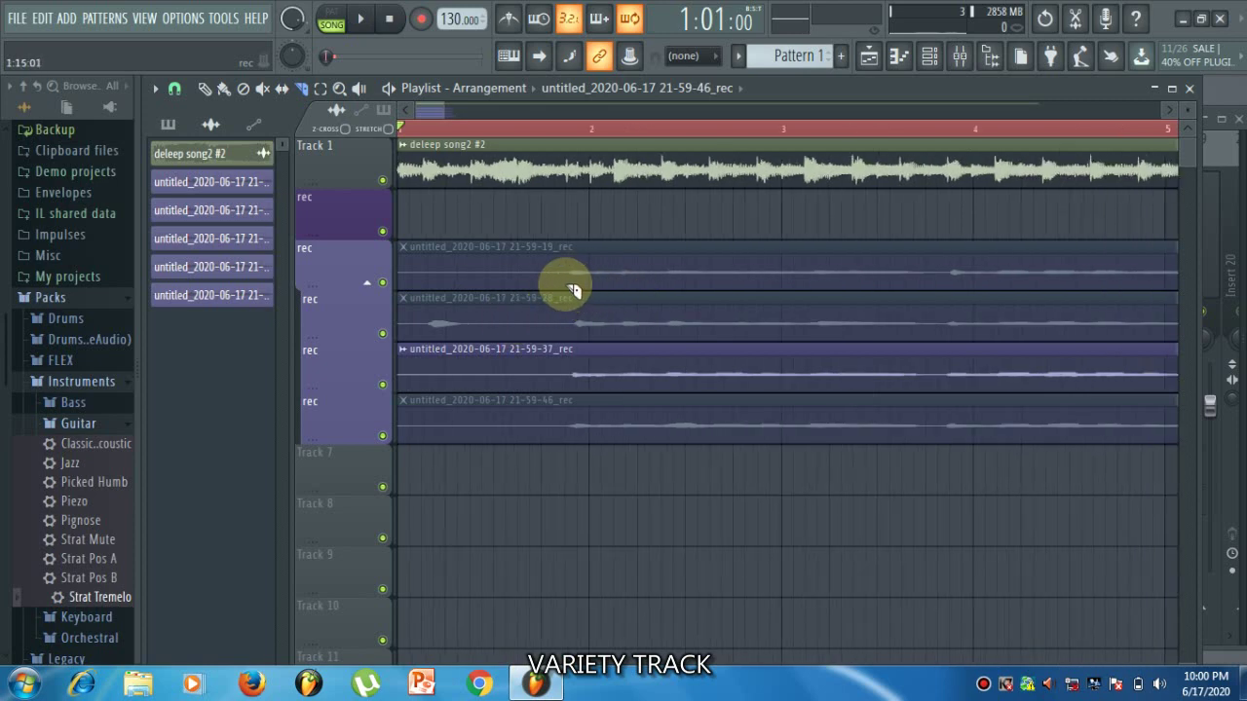
drag(565, 287, 577, 249)
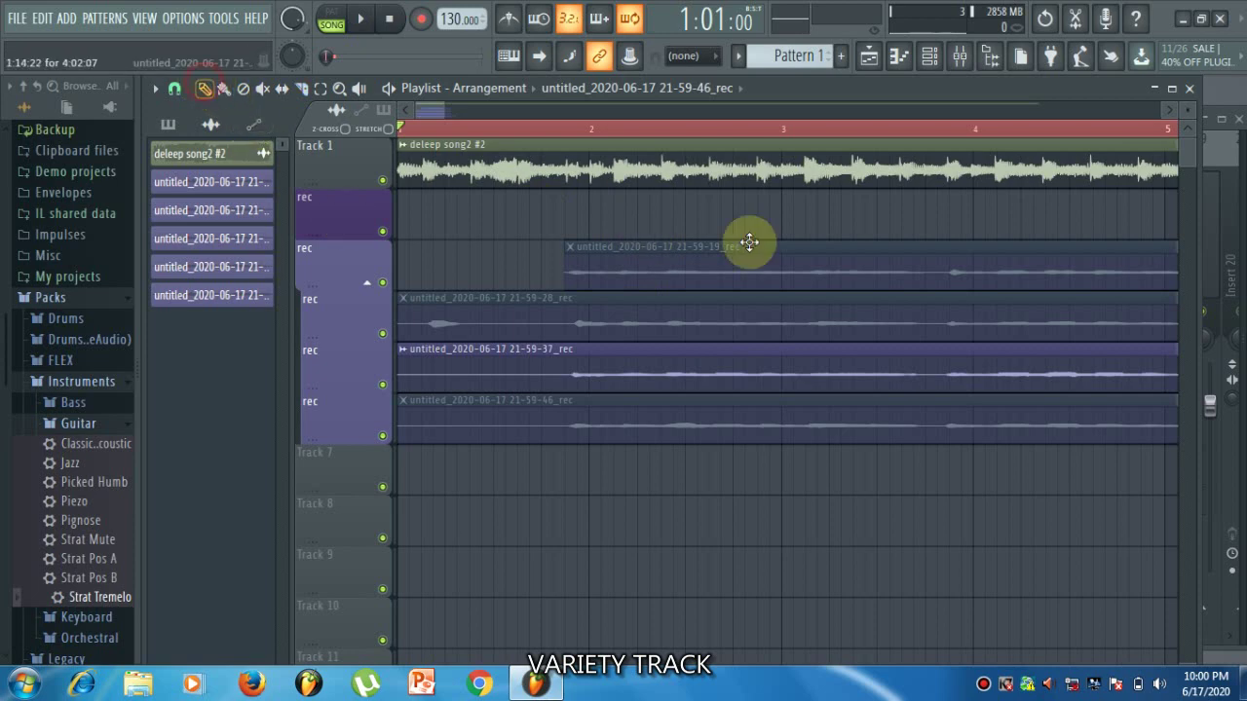
right_click(747, 273)
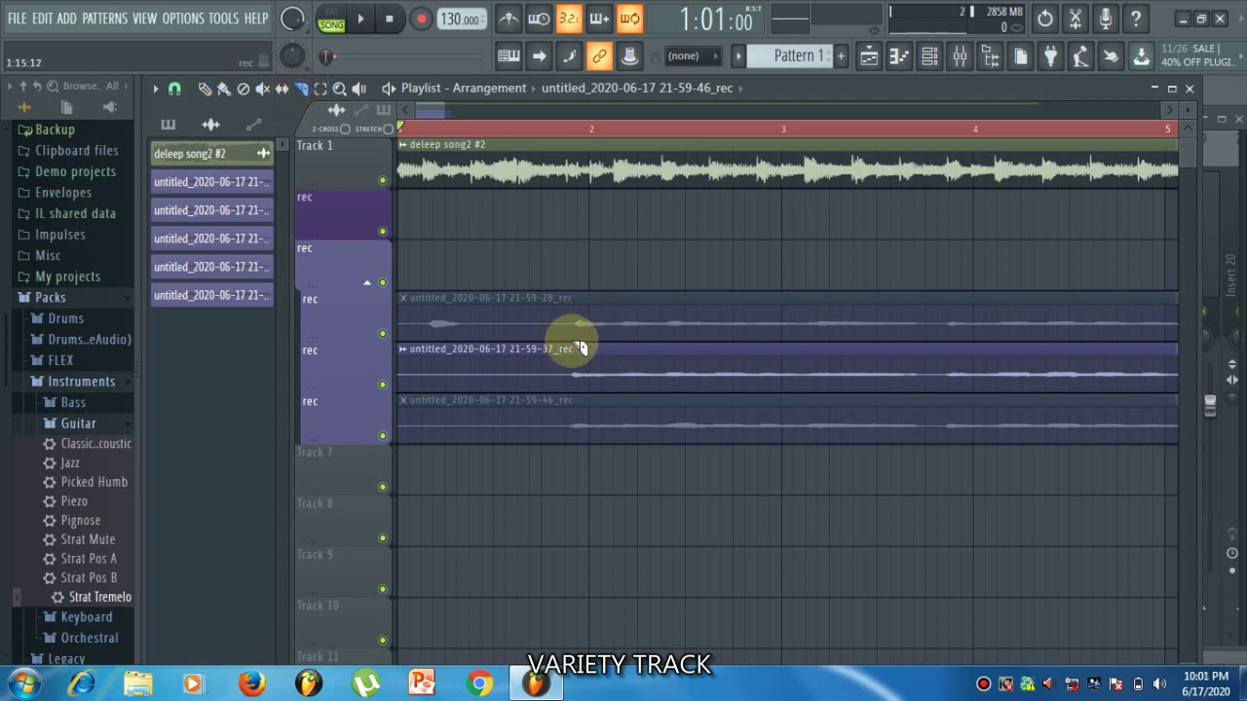
Step: Slice the second take's clip just before bar 2 and at bar 5, and delete both pieces before bar 5
drag(580, 348, 576, 289)
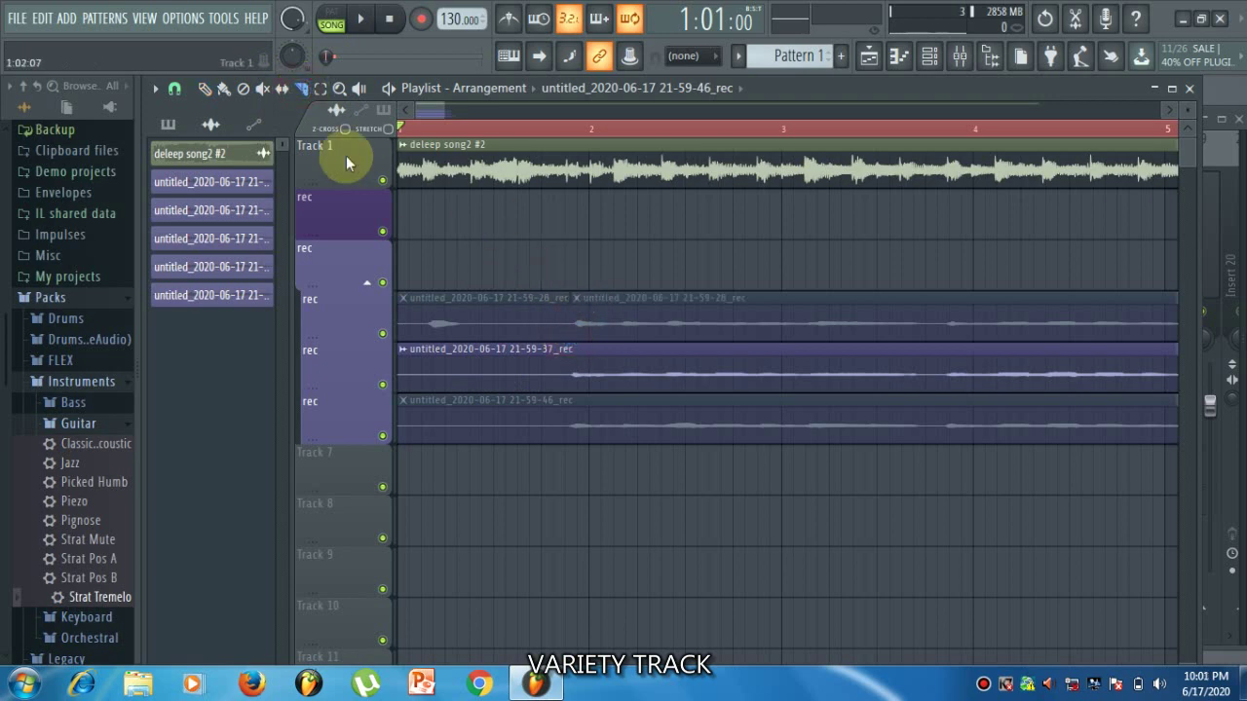
click(204, 87)
right_click(484, 324)
scroll(502, 341, down, 2)
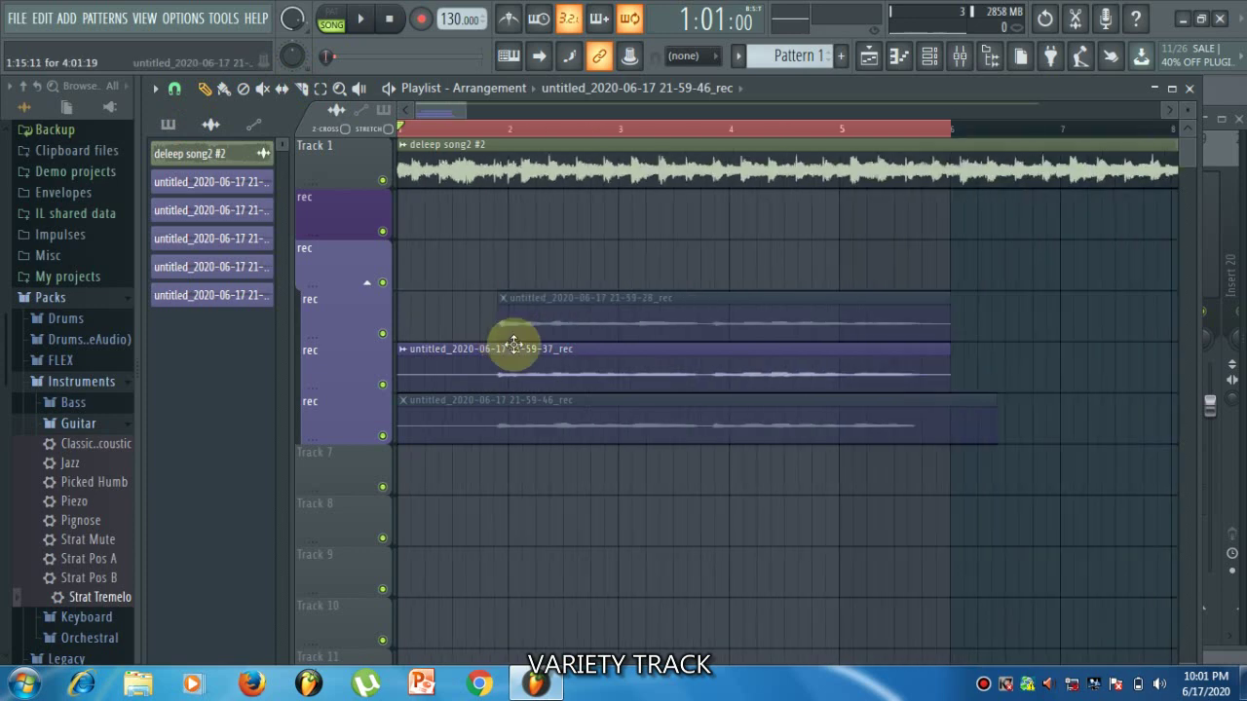
click(302, 89)
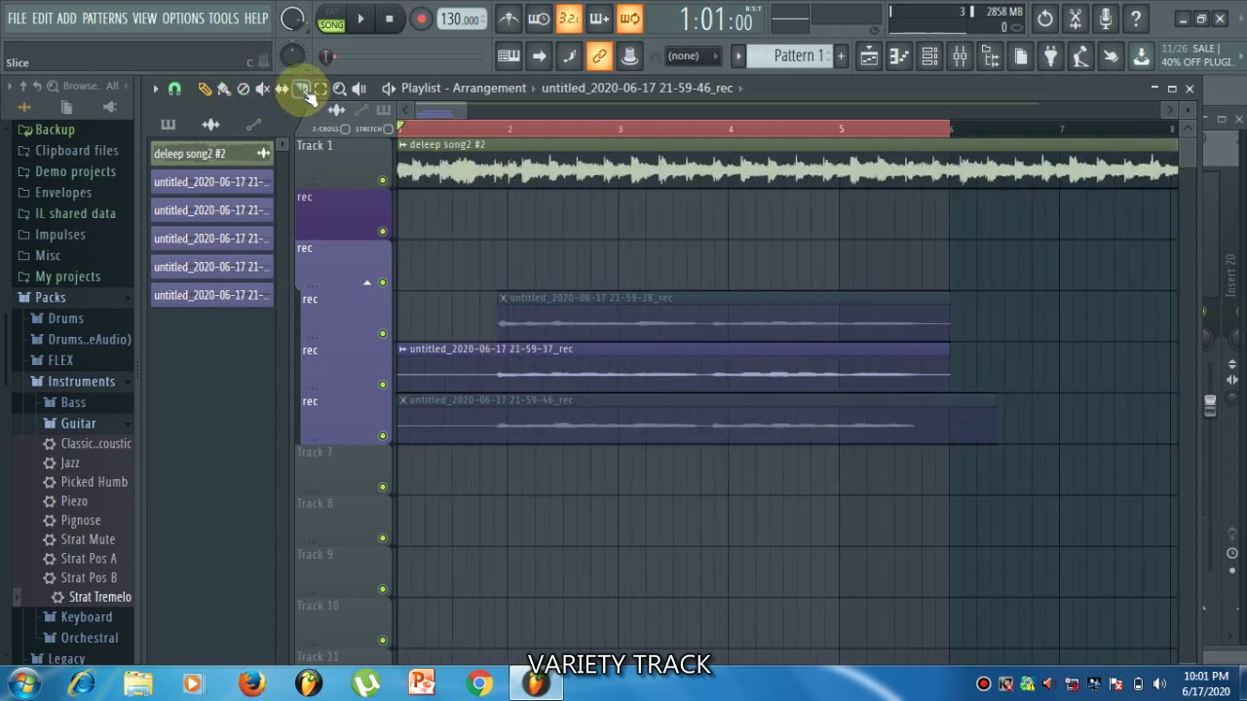
drag(843, 341, 838, 273)
click(209, 88)
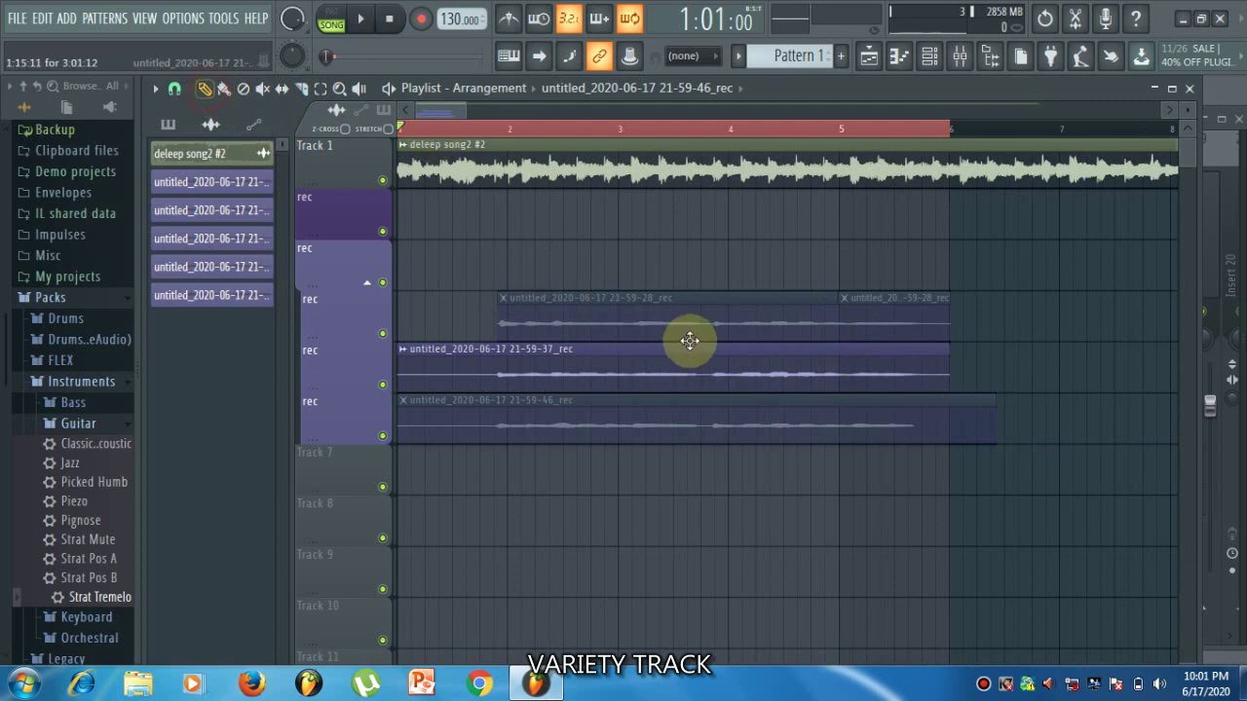
right_click(663, 306)
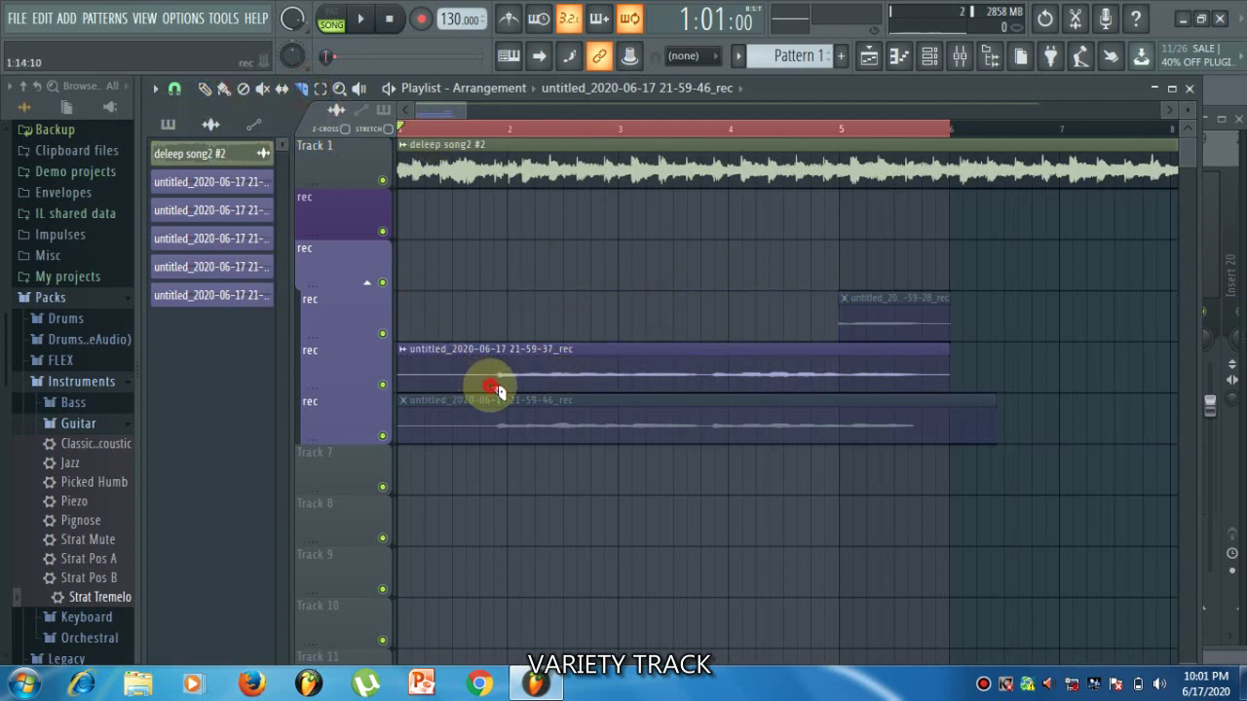
Step: Trim the third take's clip to run from just before bar 2 to bar 5, and shorten the last take to end before bar 2
drag(495, 388, 490, 340)
click(209, 89)
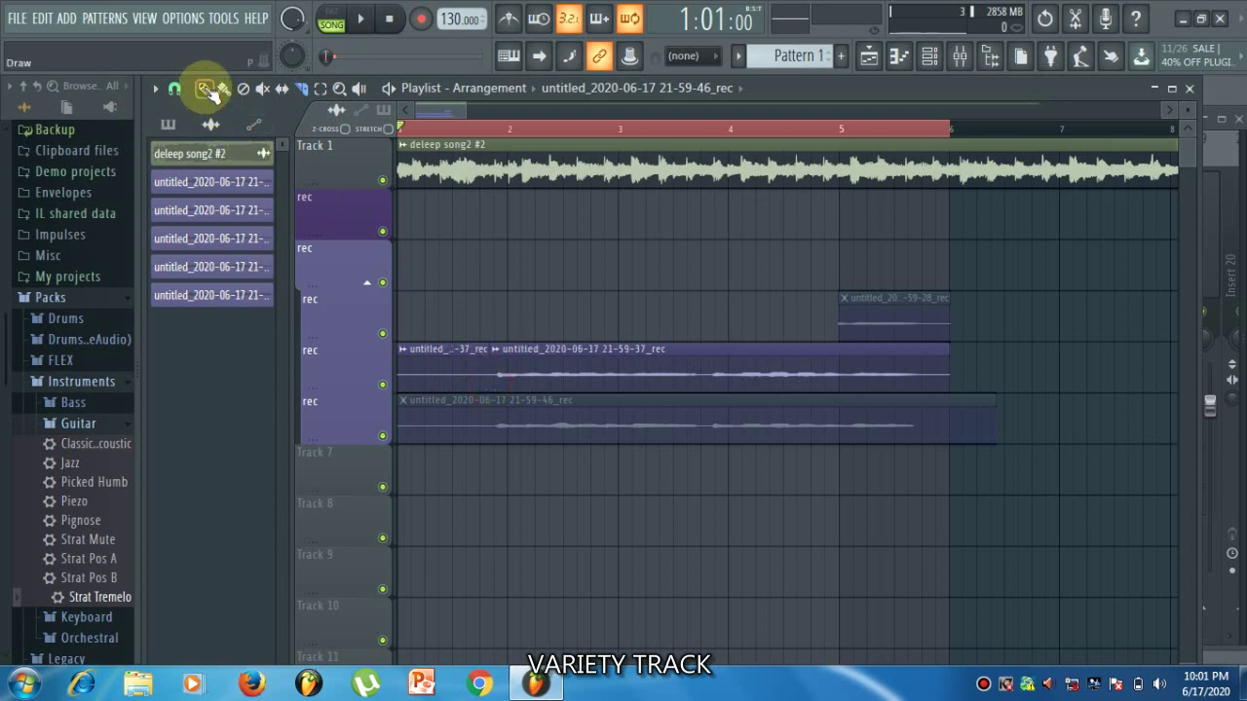
right_click(467, 376)
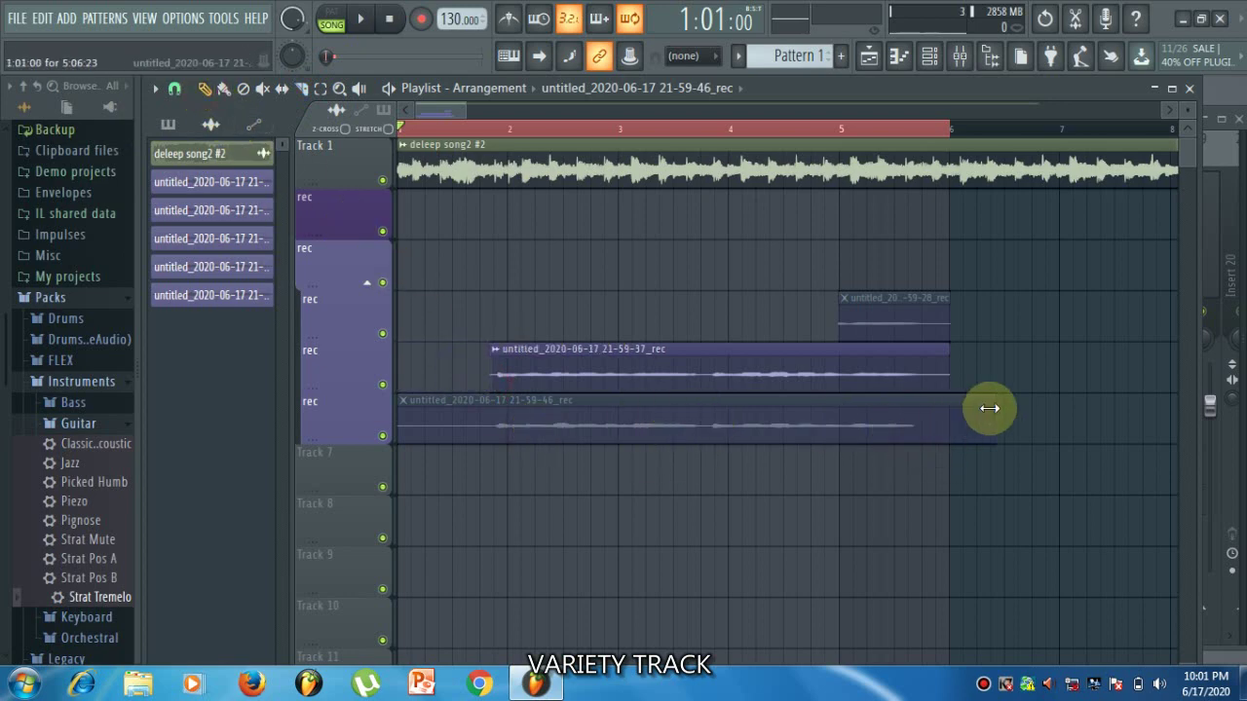
drag(990, 404, 507, 423)
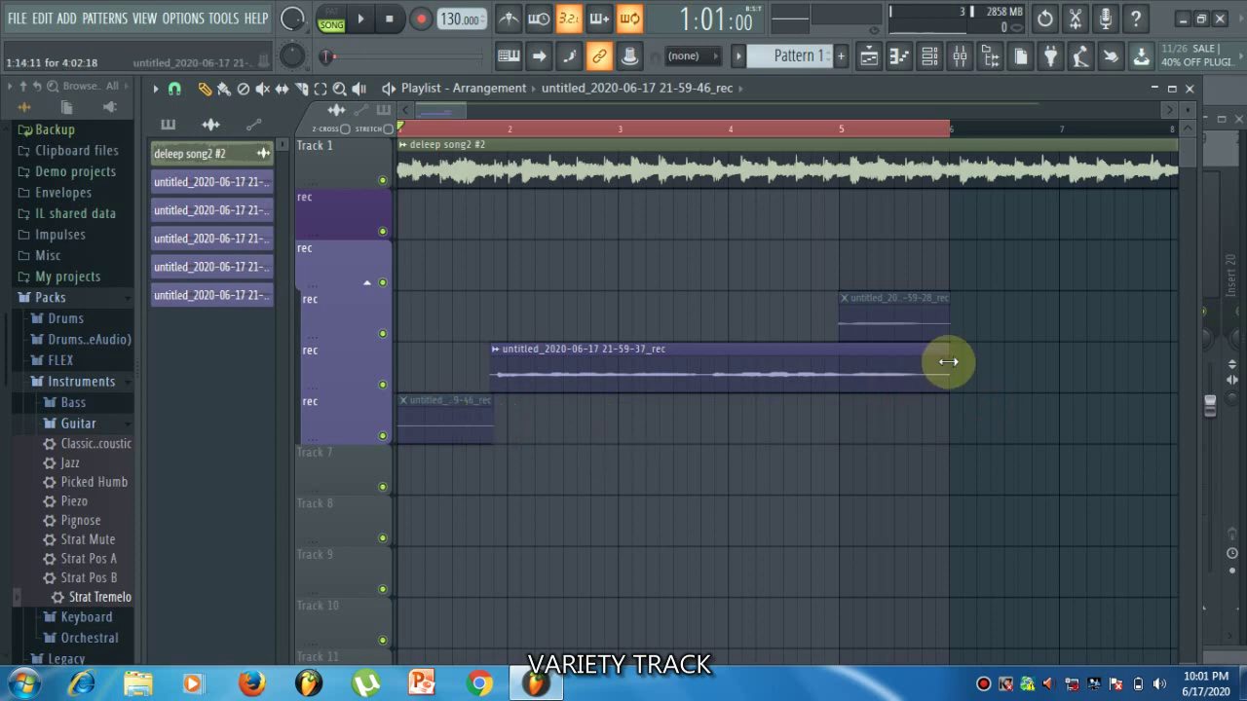
drag(946, 360, 834, 361)
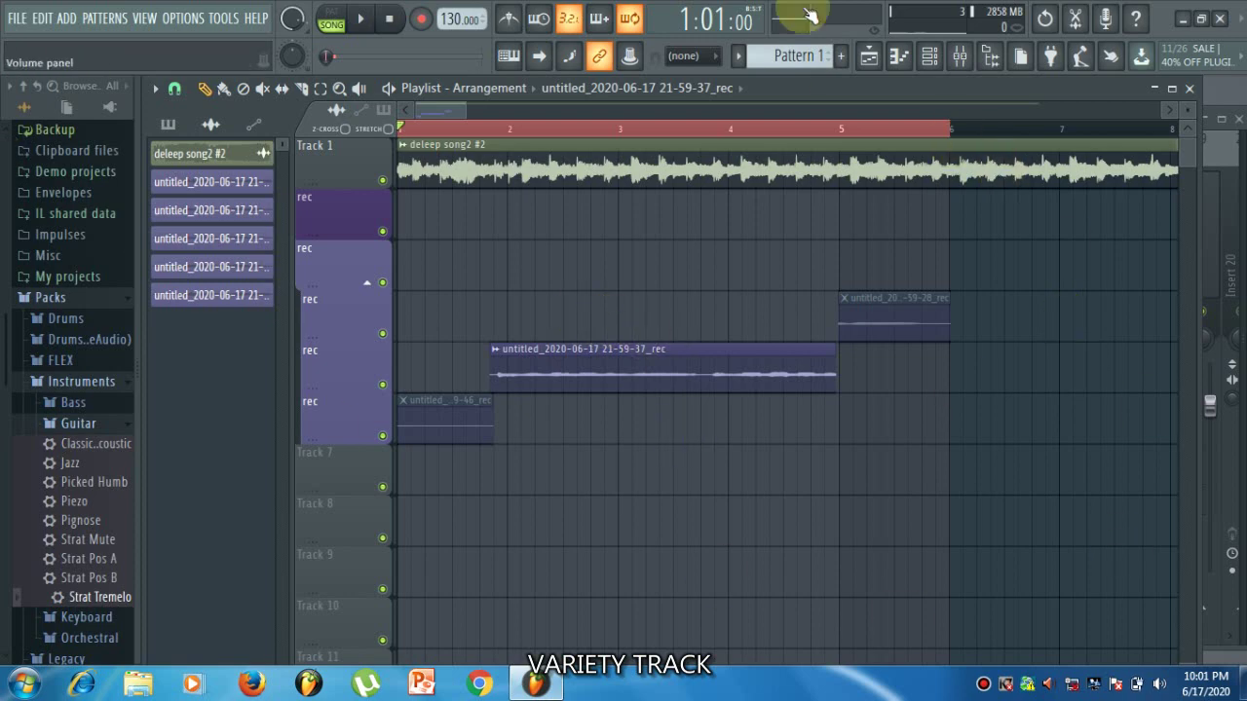
Step: Select the song and all remaining take clips between bars 1 and 6, and consolidate the playlist selection from the selection start
click(320, 90)
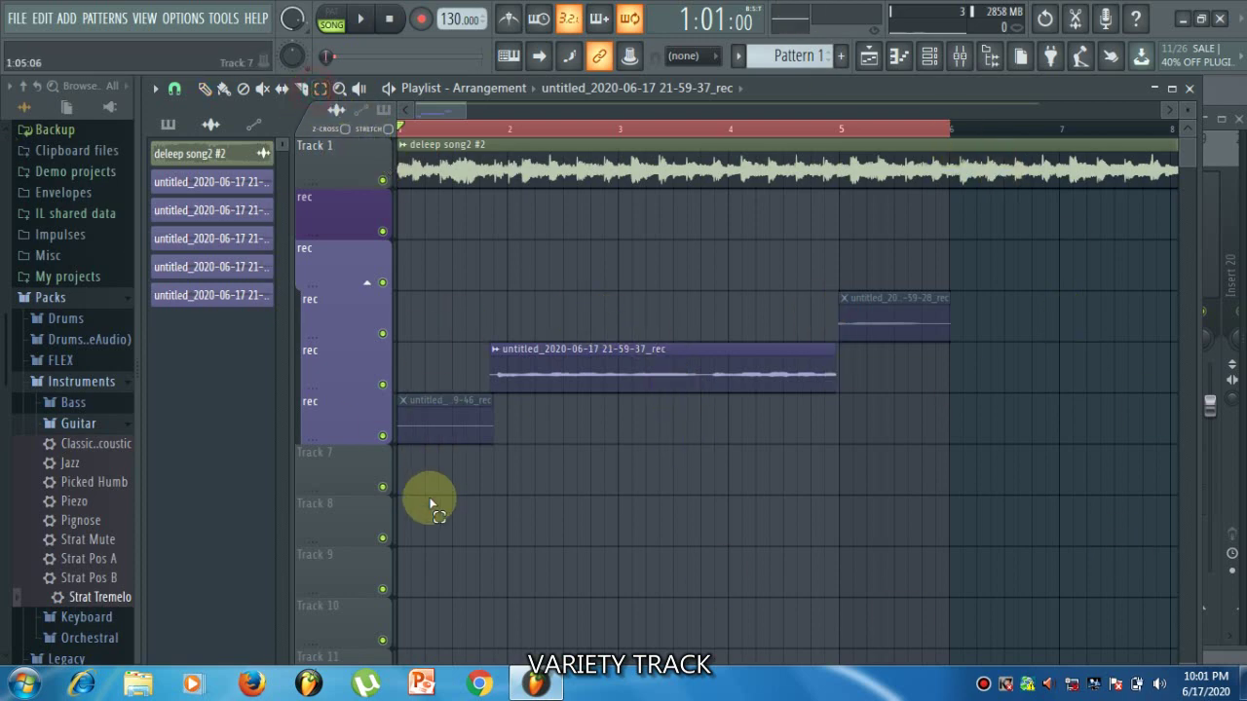
drag(412, 543, 976, 185)
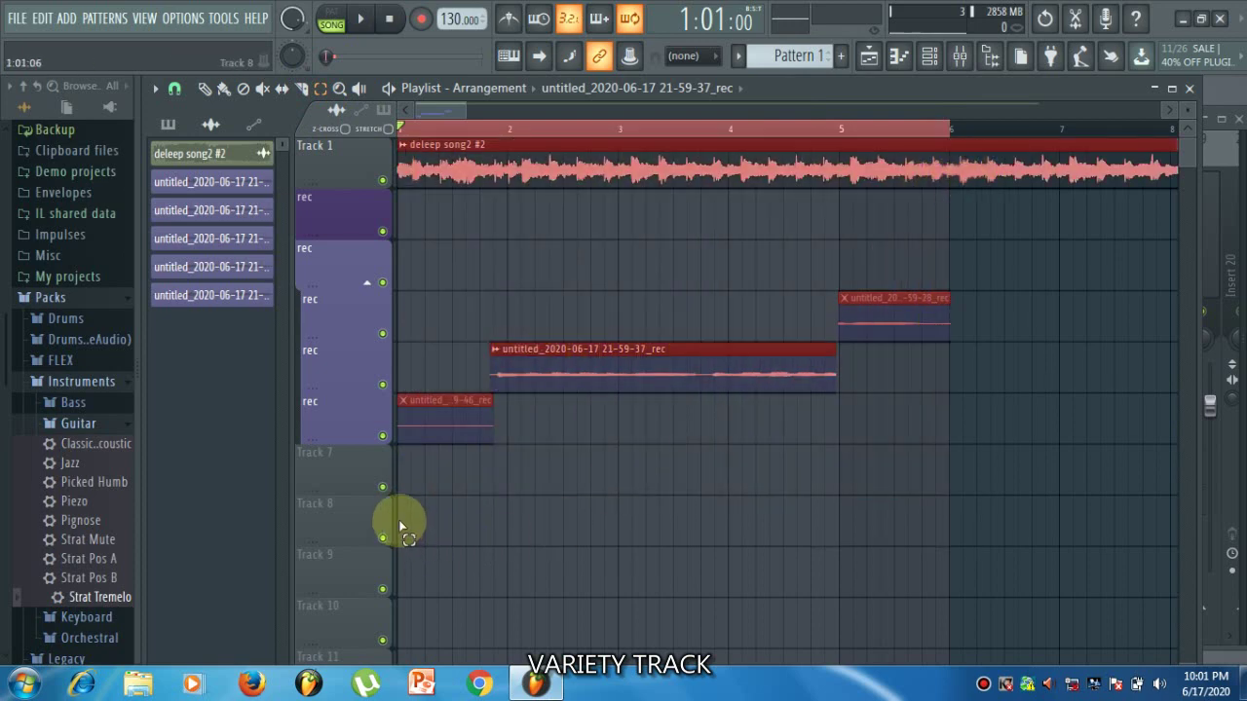
drag(400, 536, 967, 108)
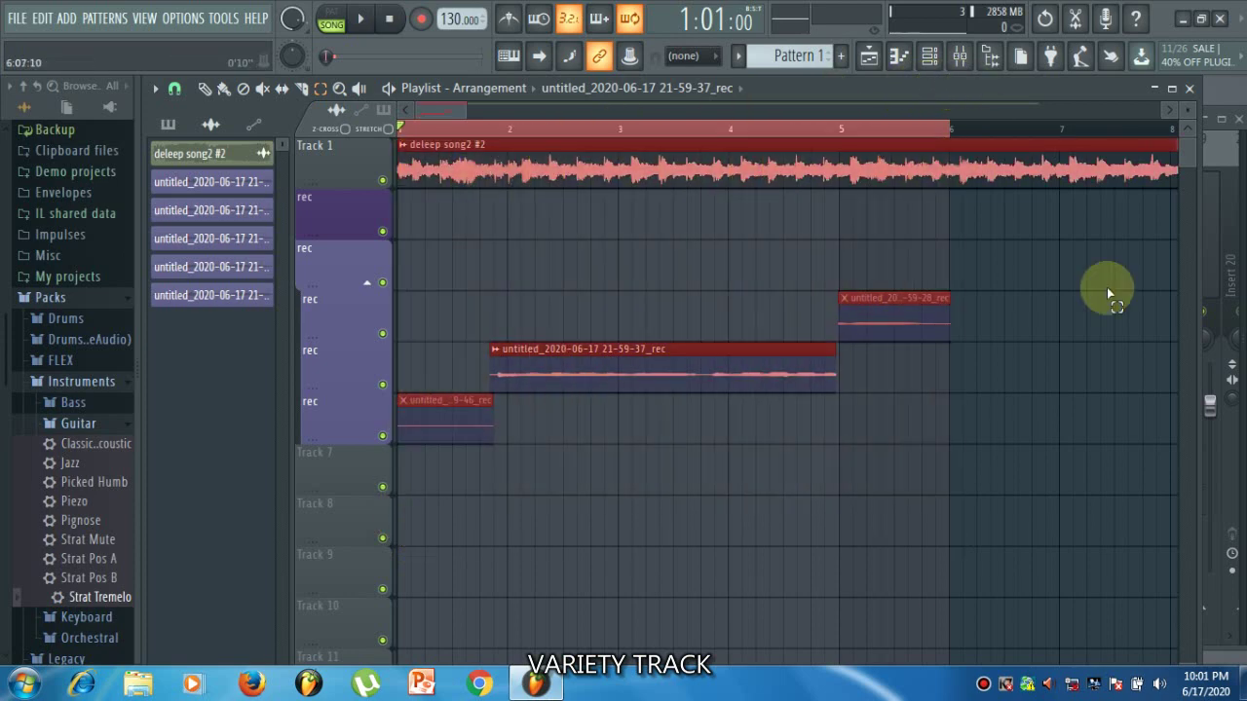
click(153, 89)
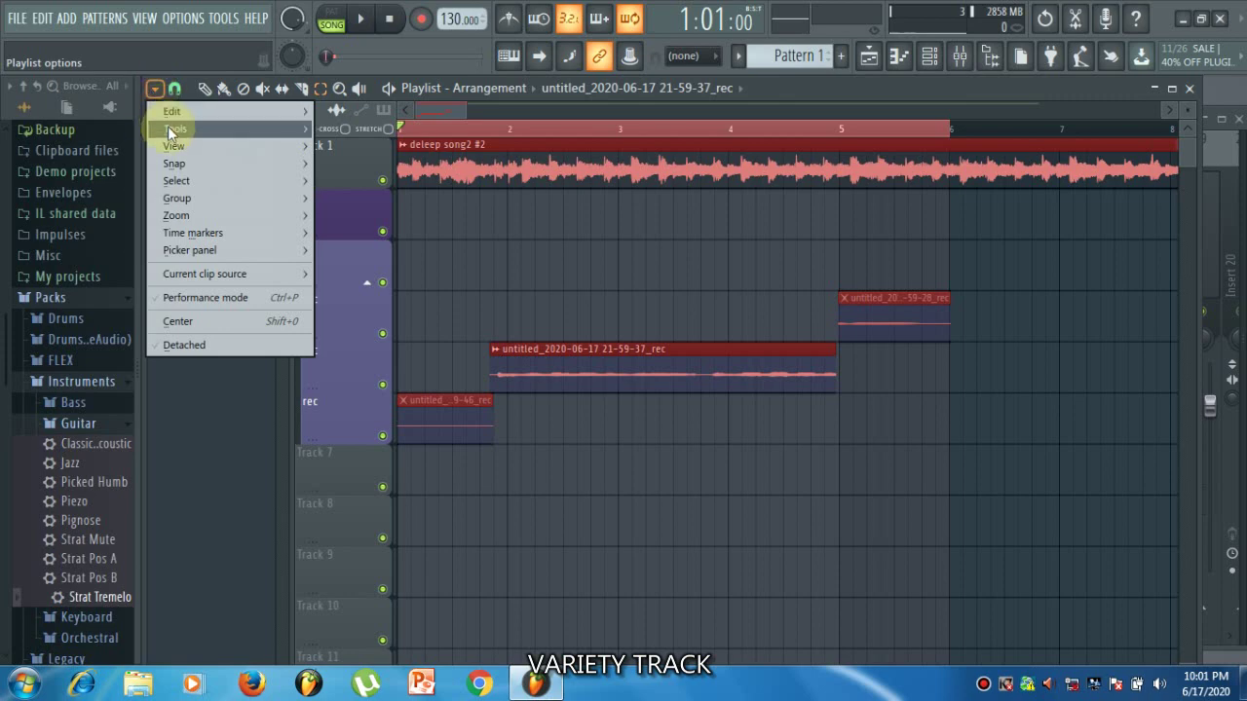
mouse_move(167, 126)
mouse_move(398, 154)
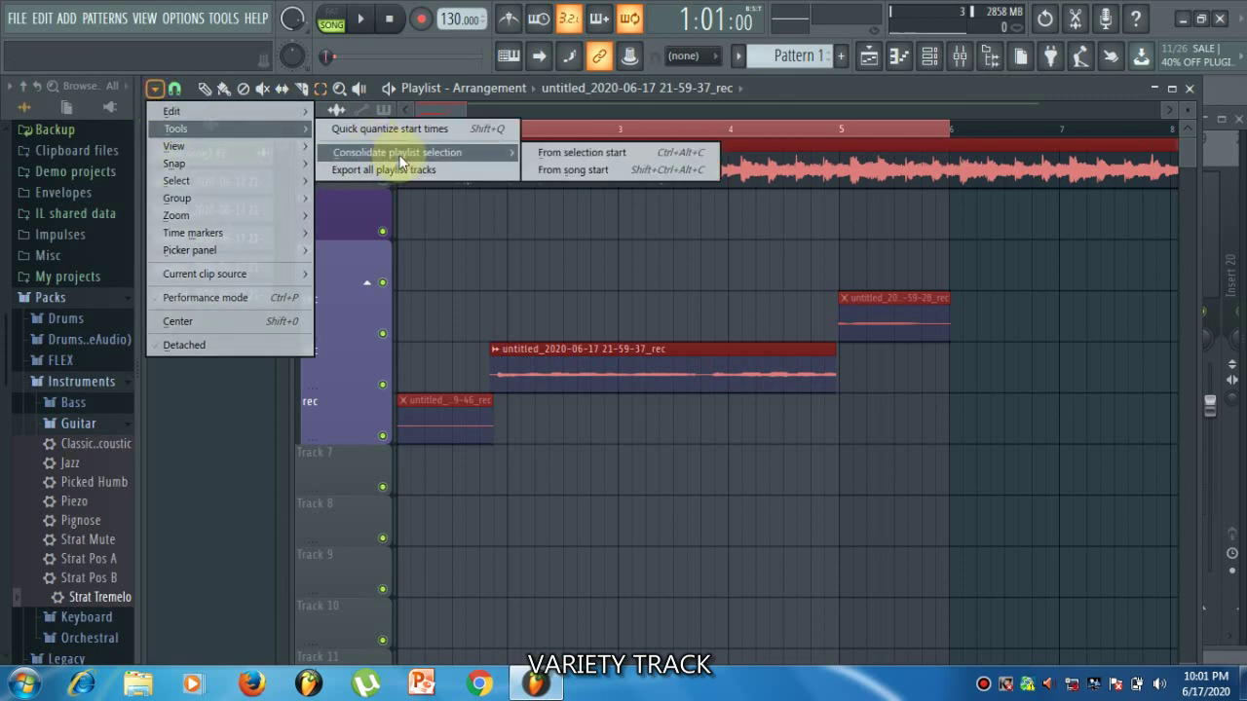
click(587, 154)
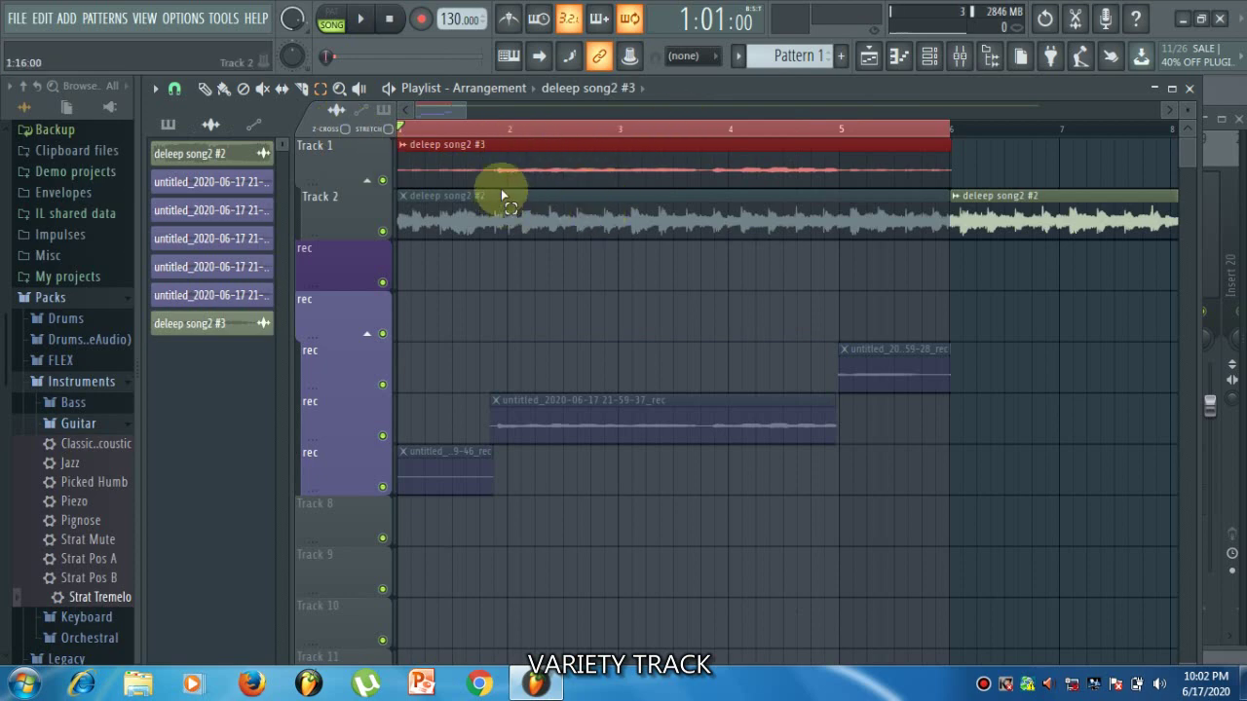
Step: Play back the consolidated clip on Track 1 through bars 1 to 5
key(space)
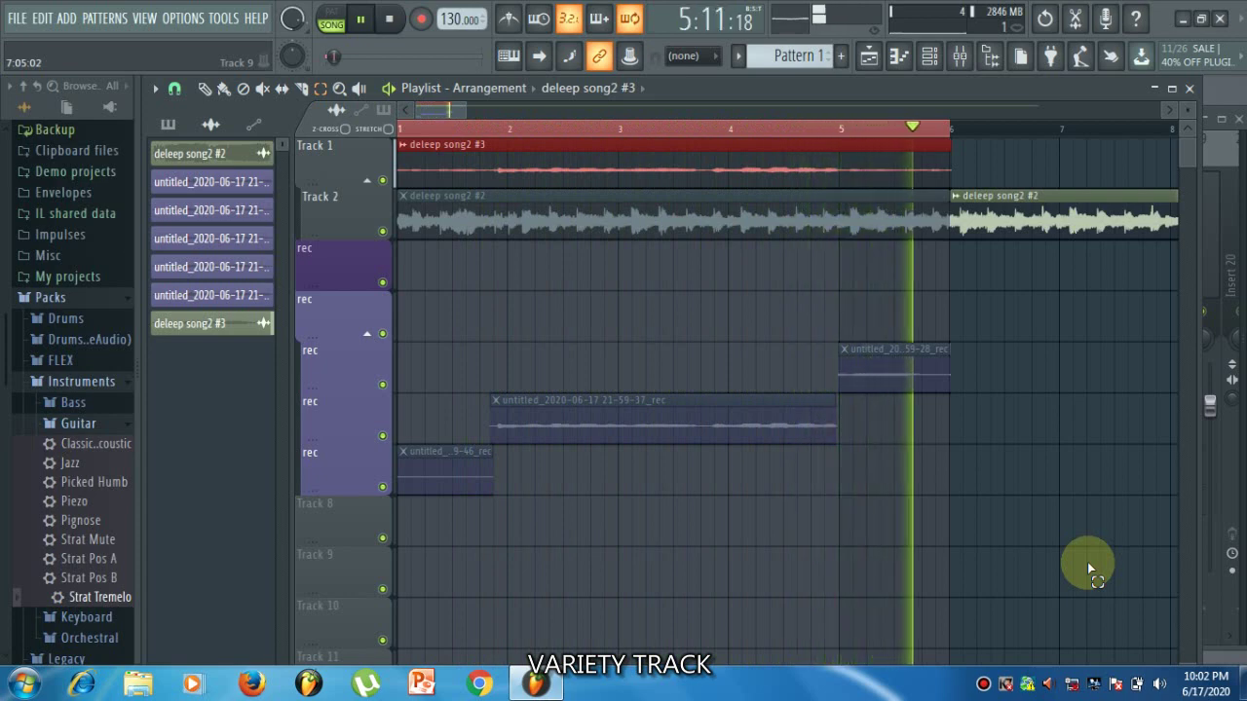
key(space)
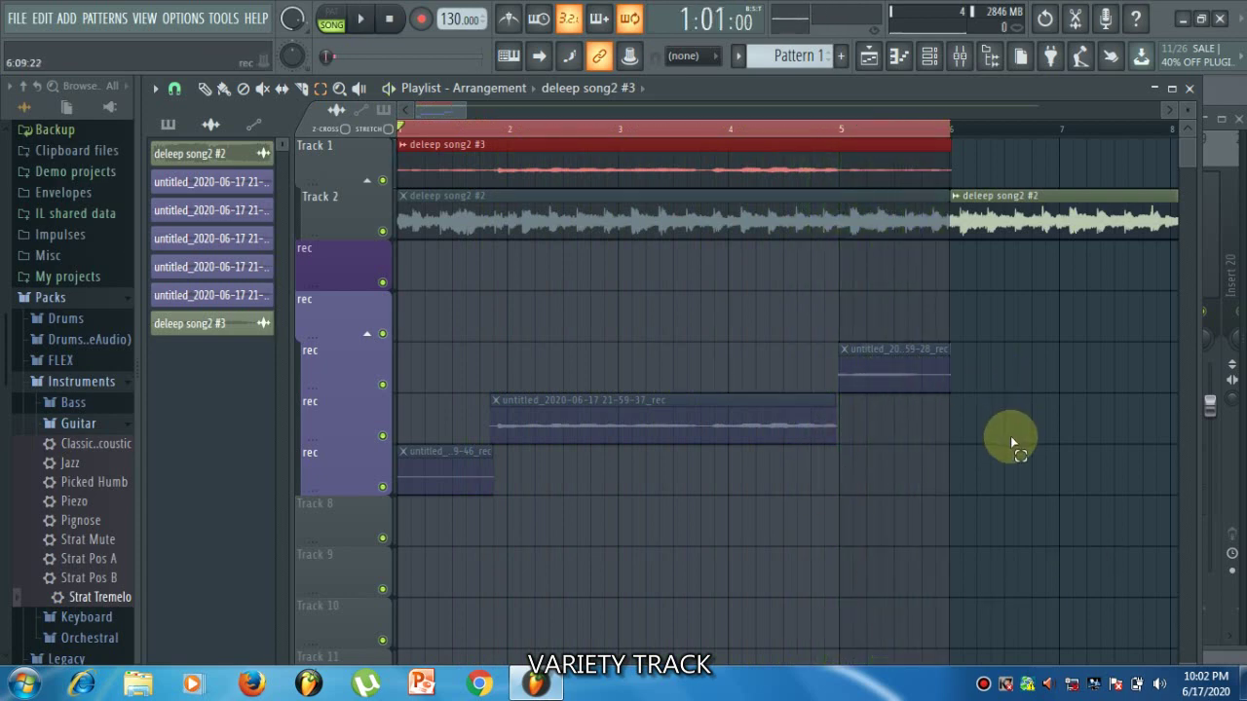
key(ctrl+s)
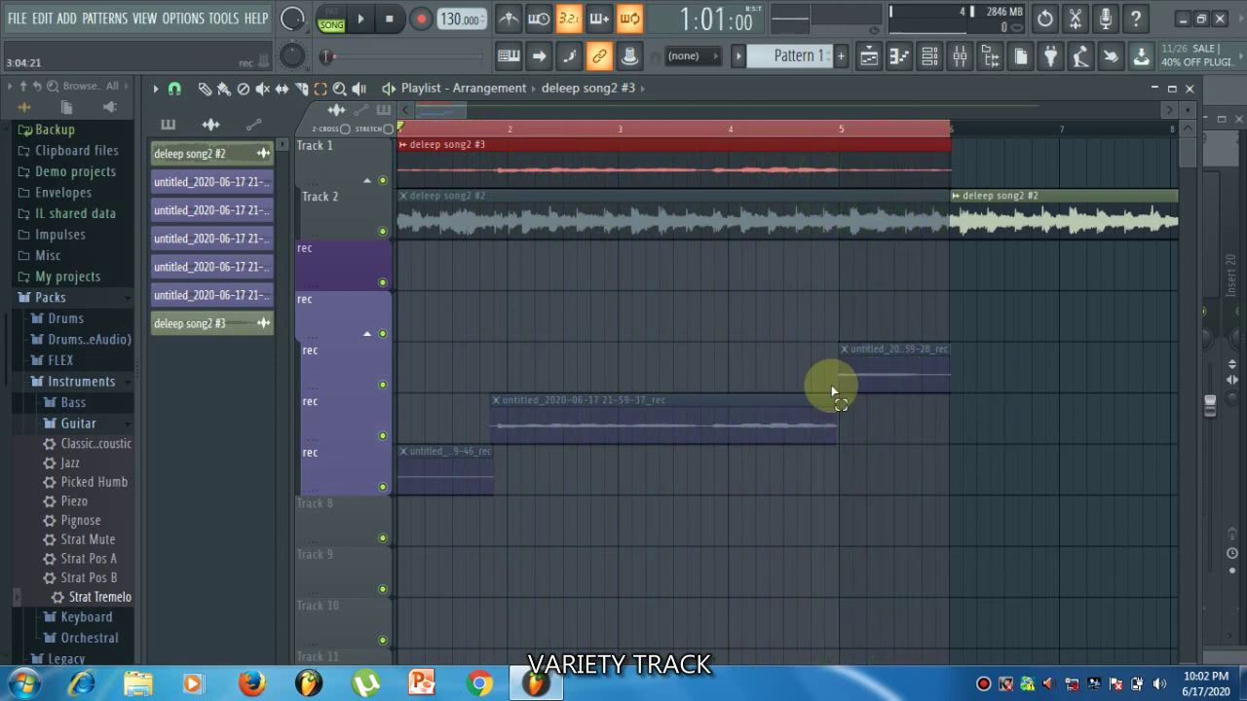
Step: Delete the three remaining take clips and the consolidated clip from the playlist
click(204, 88)
right_click(925, 381)
right_click(668, 432)
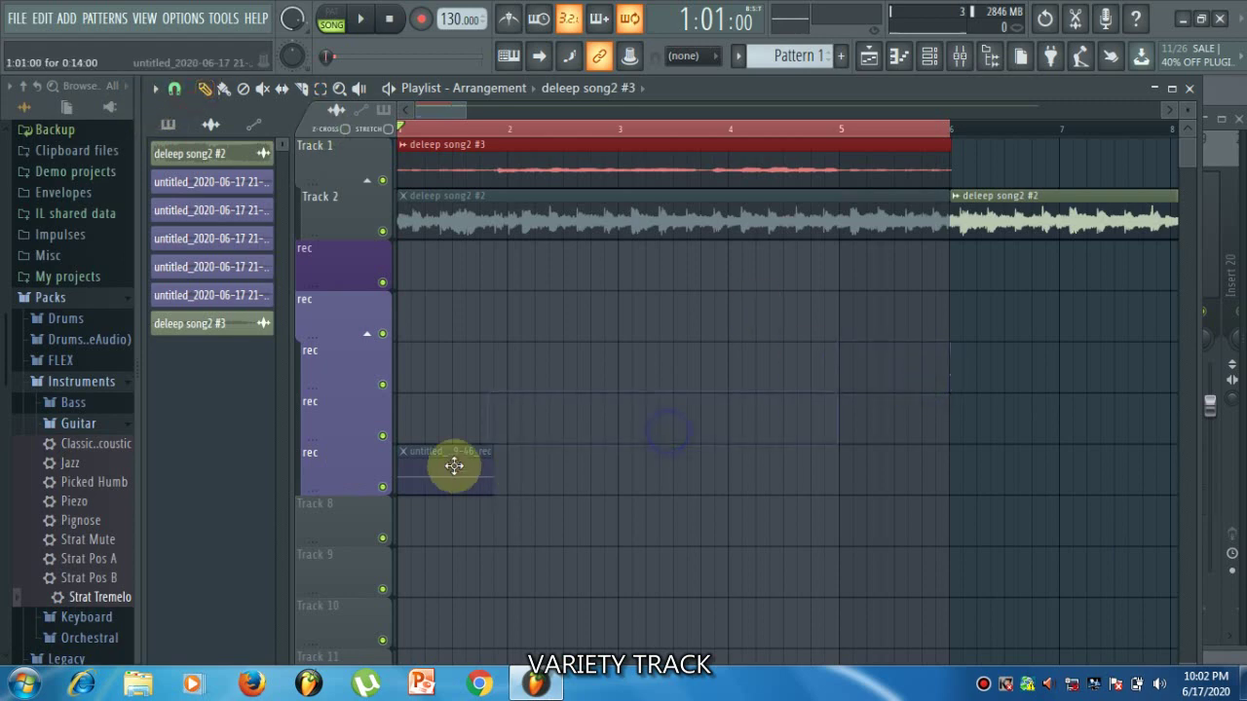
right_click(452, 465)
right_click(580, 168)
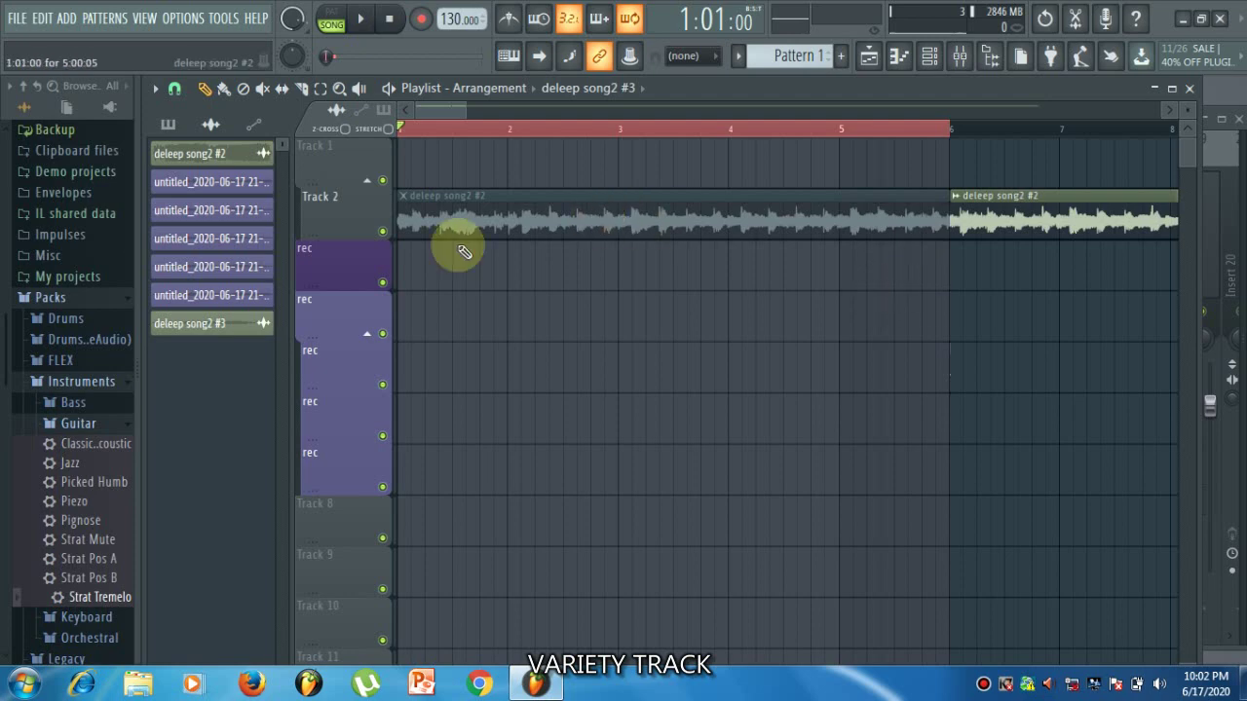
Step: Unmute the song clip between bars 1 and 6 on Track 2 and play it back
key(space)
key(space)
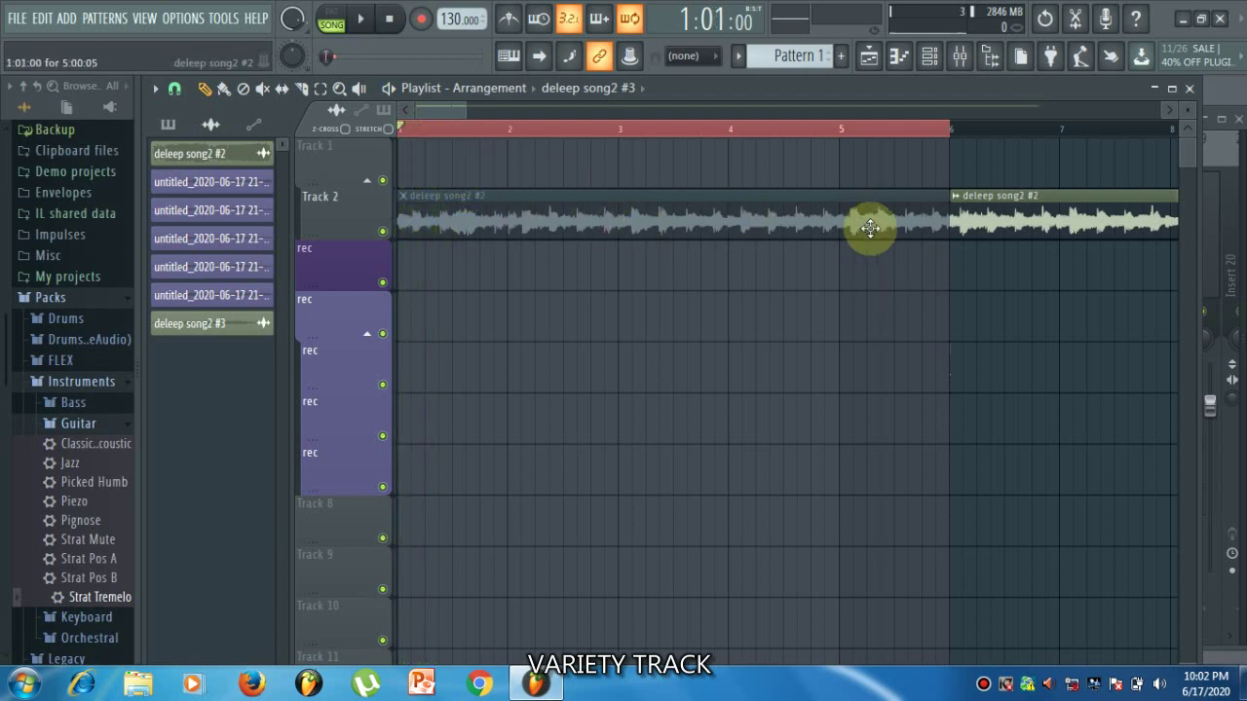
double_click(383, 231)
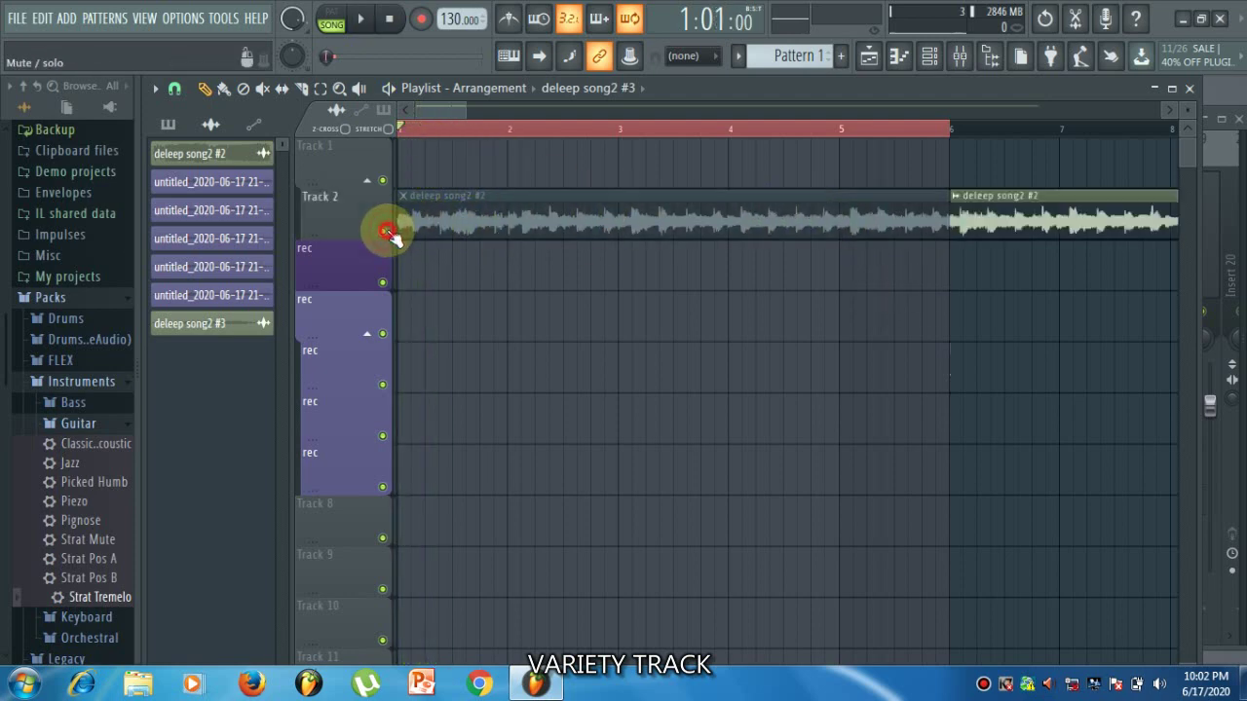
click(274, 88)
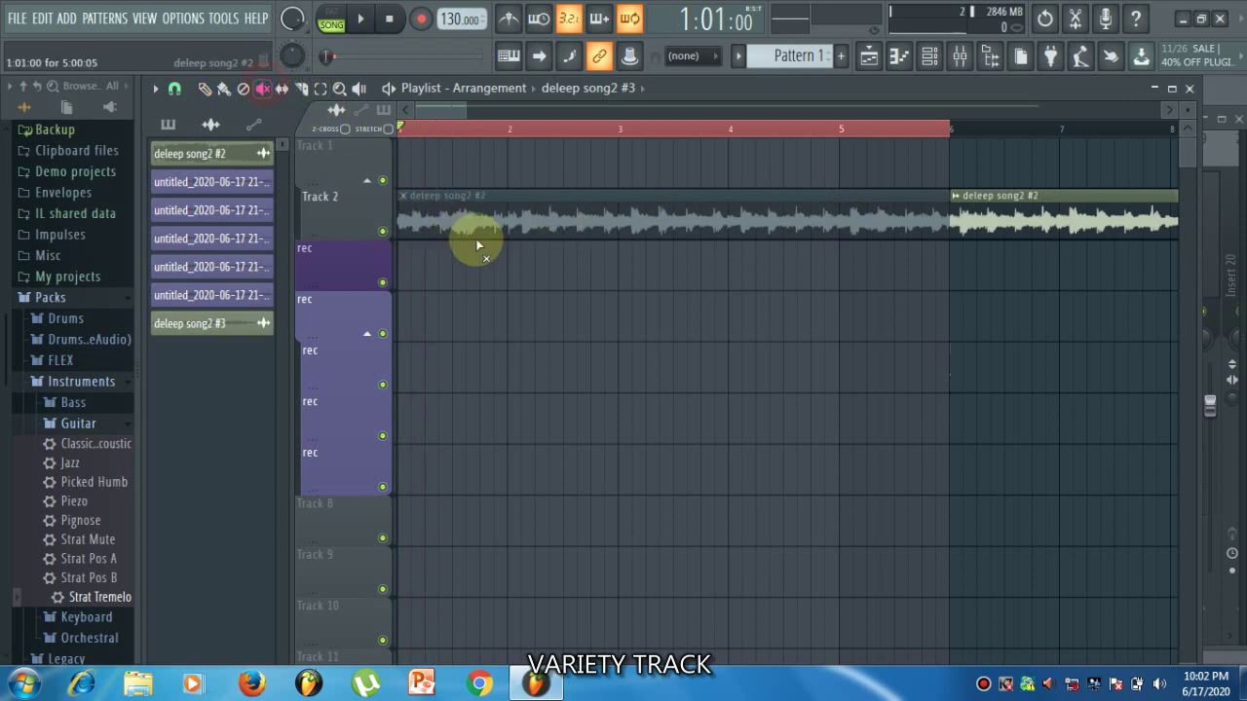
click(512, 234)
key(space)
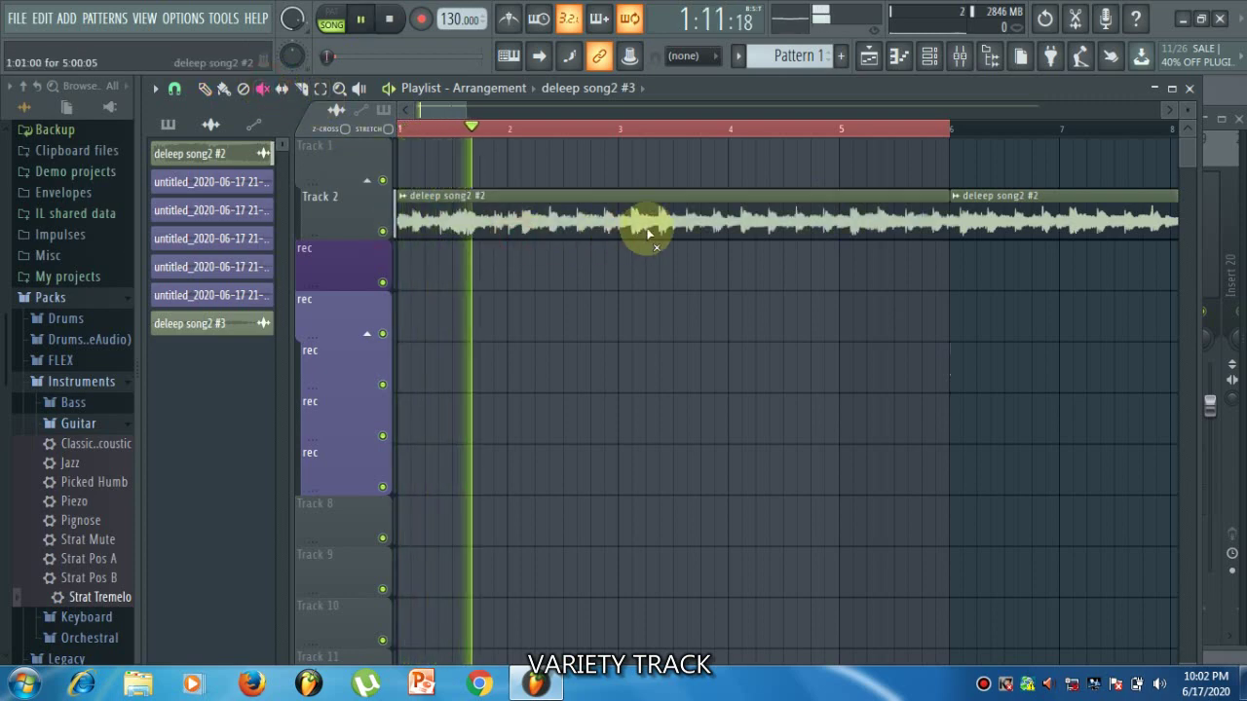
key(space)
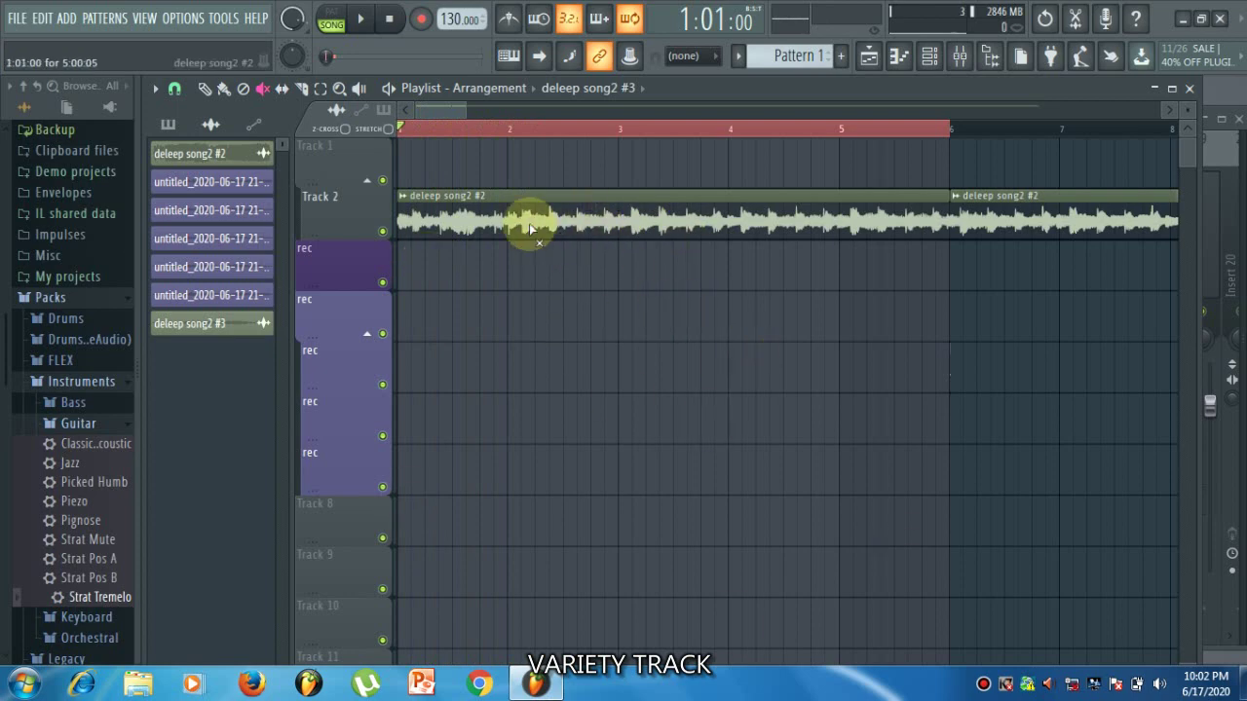
Step: Add a time marker to the playlist with its default name and move it to bar 3
scroll(460, 277, up, 3)
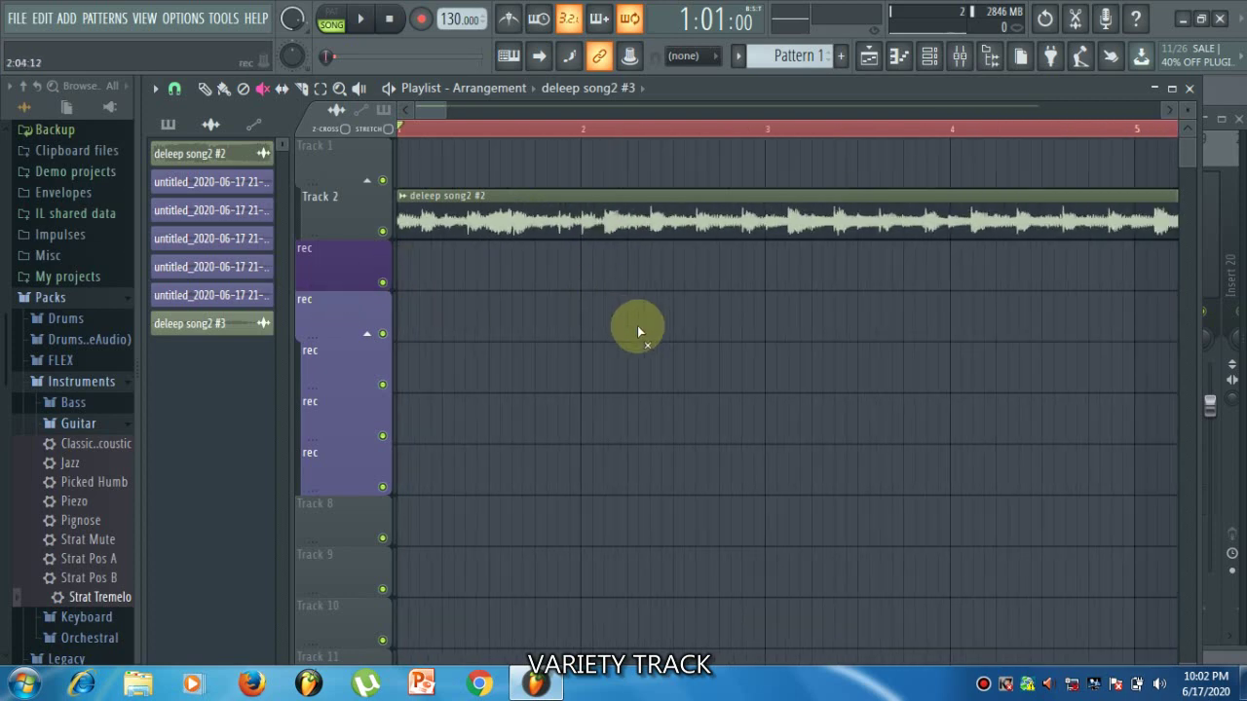
scroll(628, 334, down, 2)
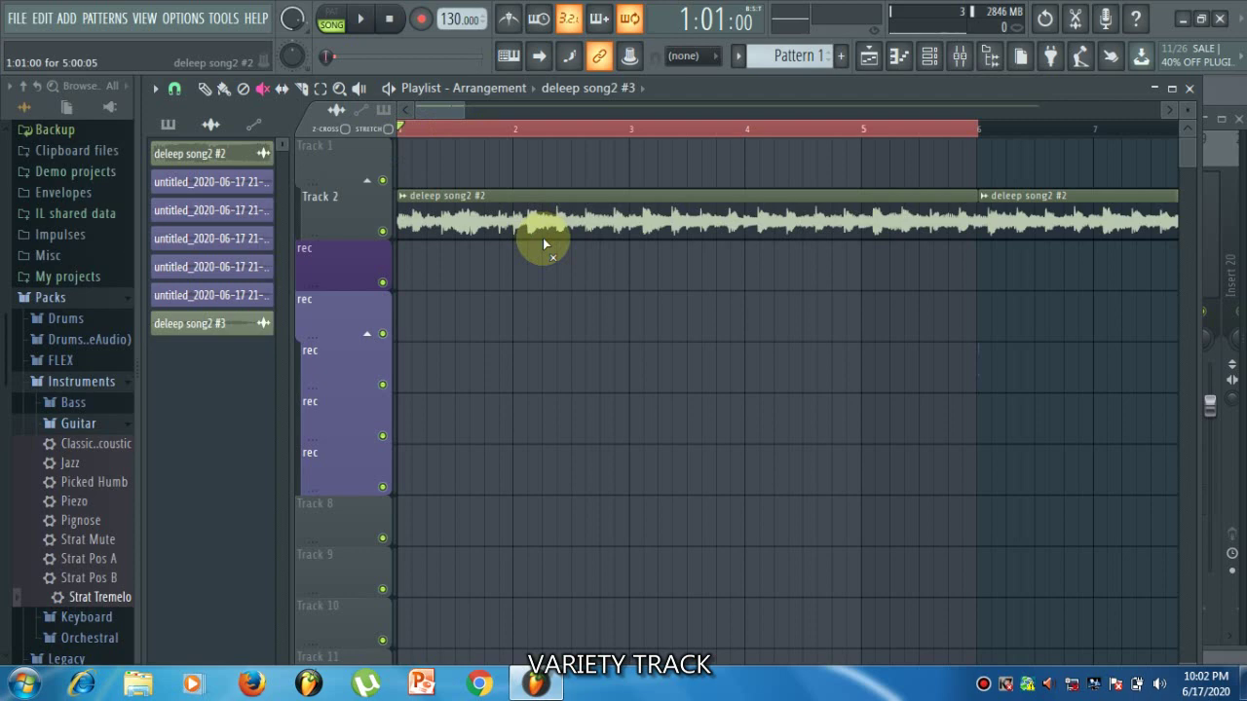
key(alt+t)
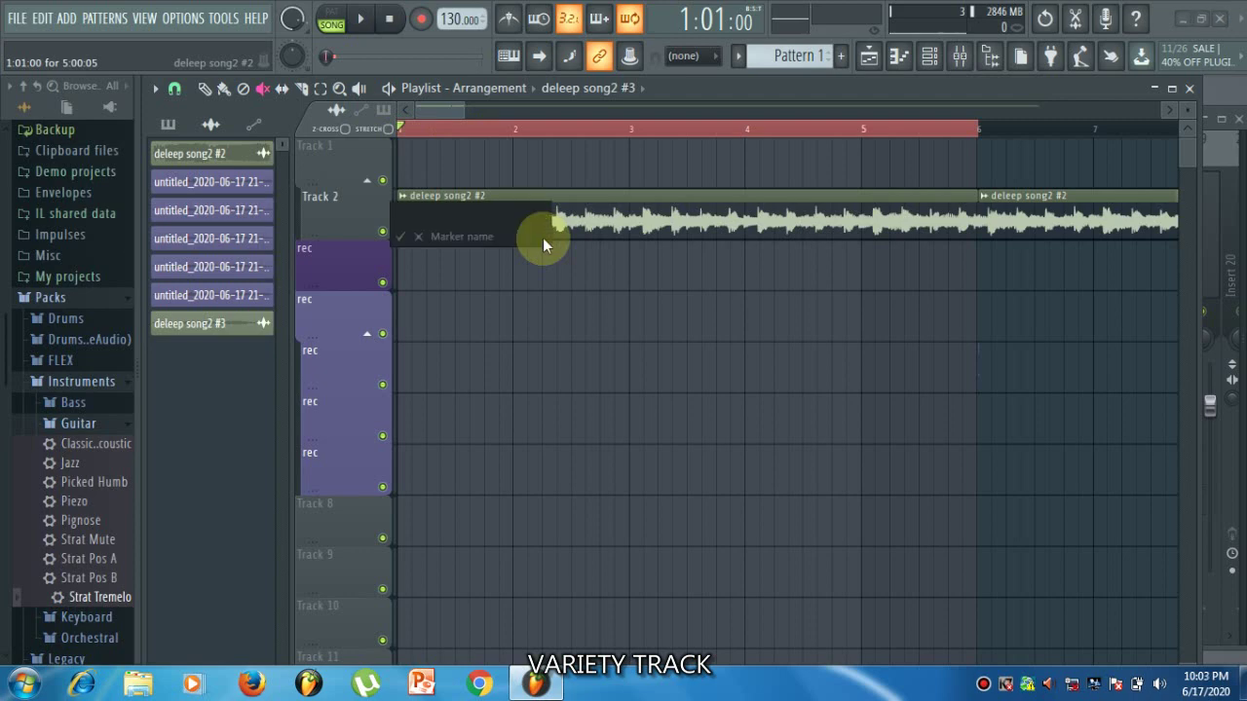
key(Return)
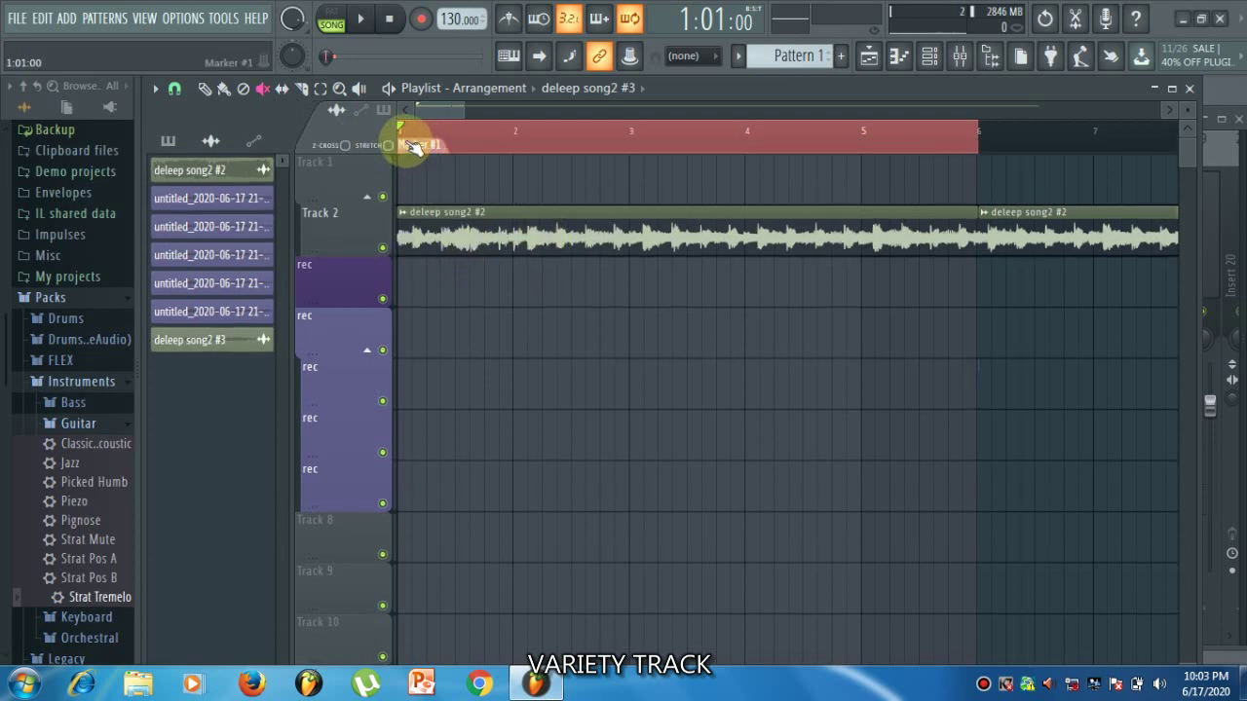
drag(403, 143, 643, 130)
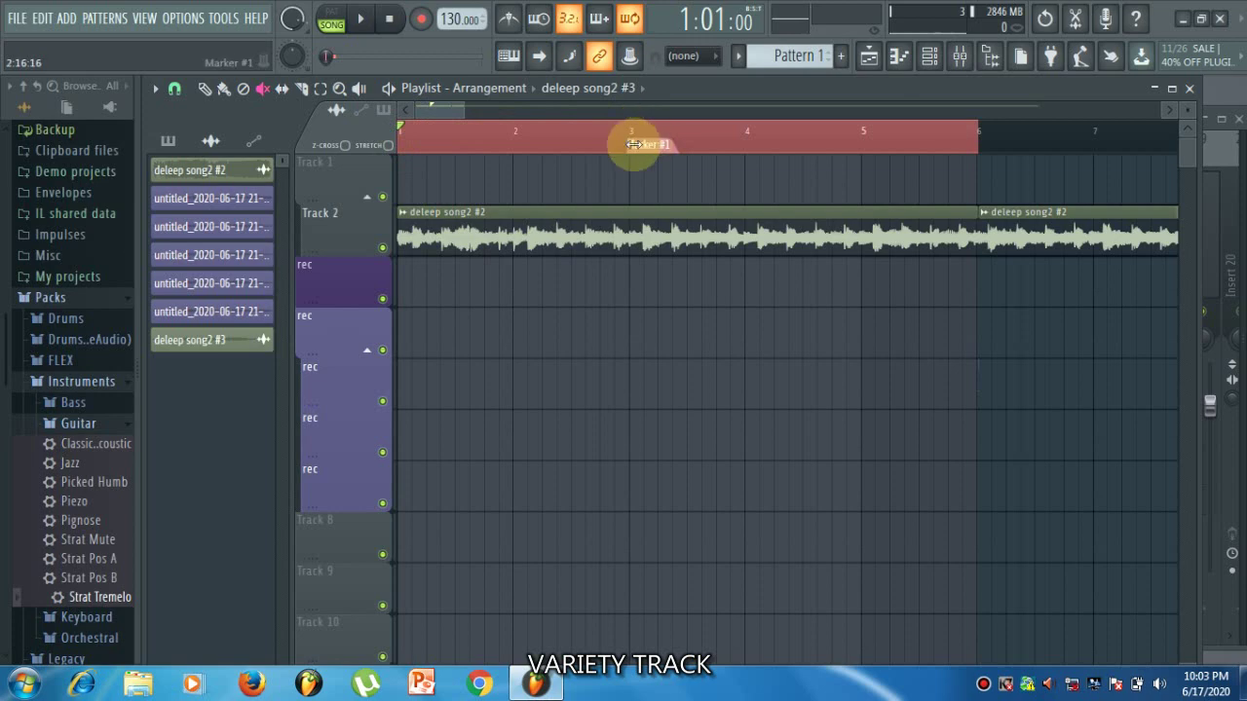
click(422, 21)
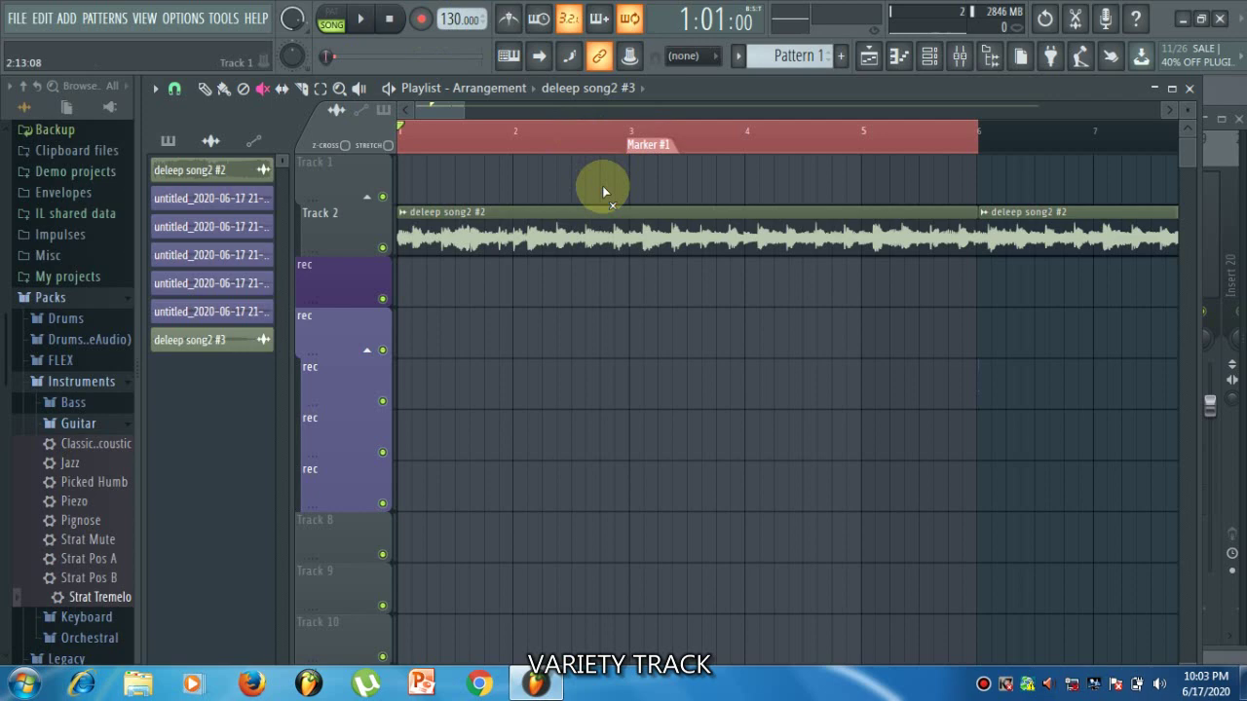
Step: Set the action of the marker at bar 3 to Punch in recording
scroll(656, 279, up, 4)
scroll(564, 294, up, 1)
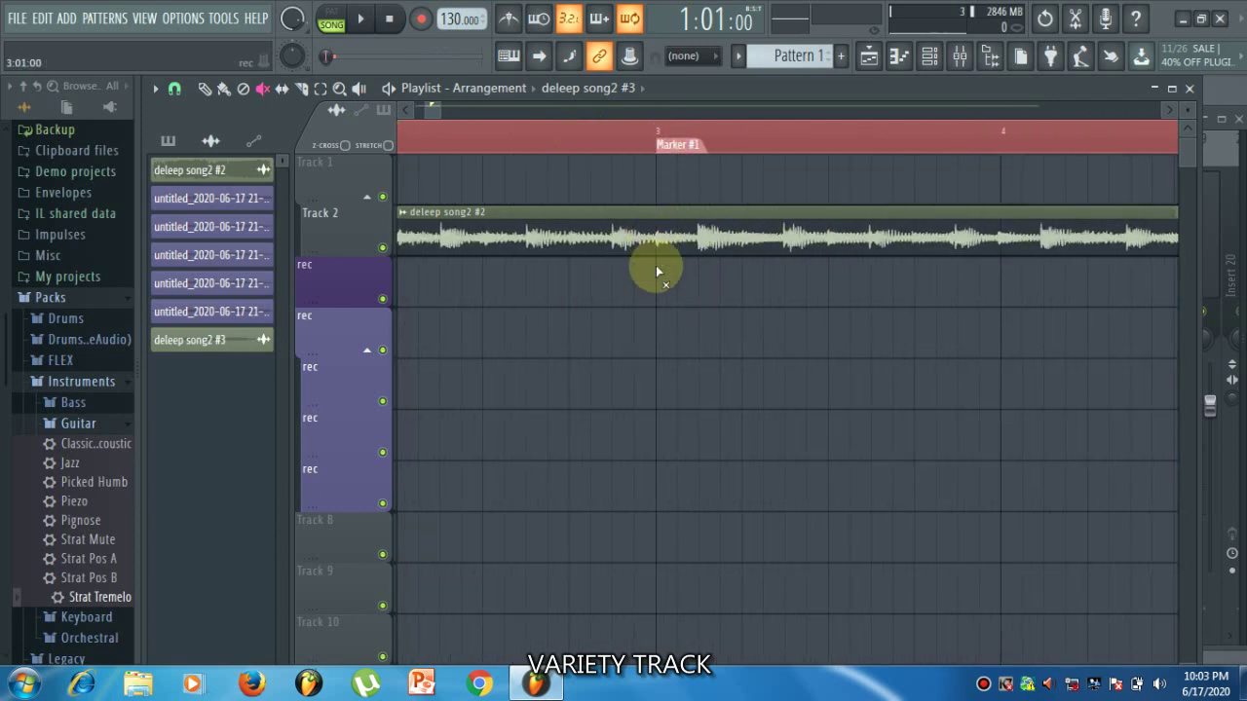
scroll(656, 270, up, 2)
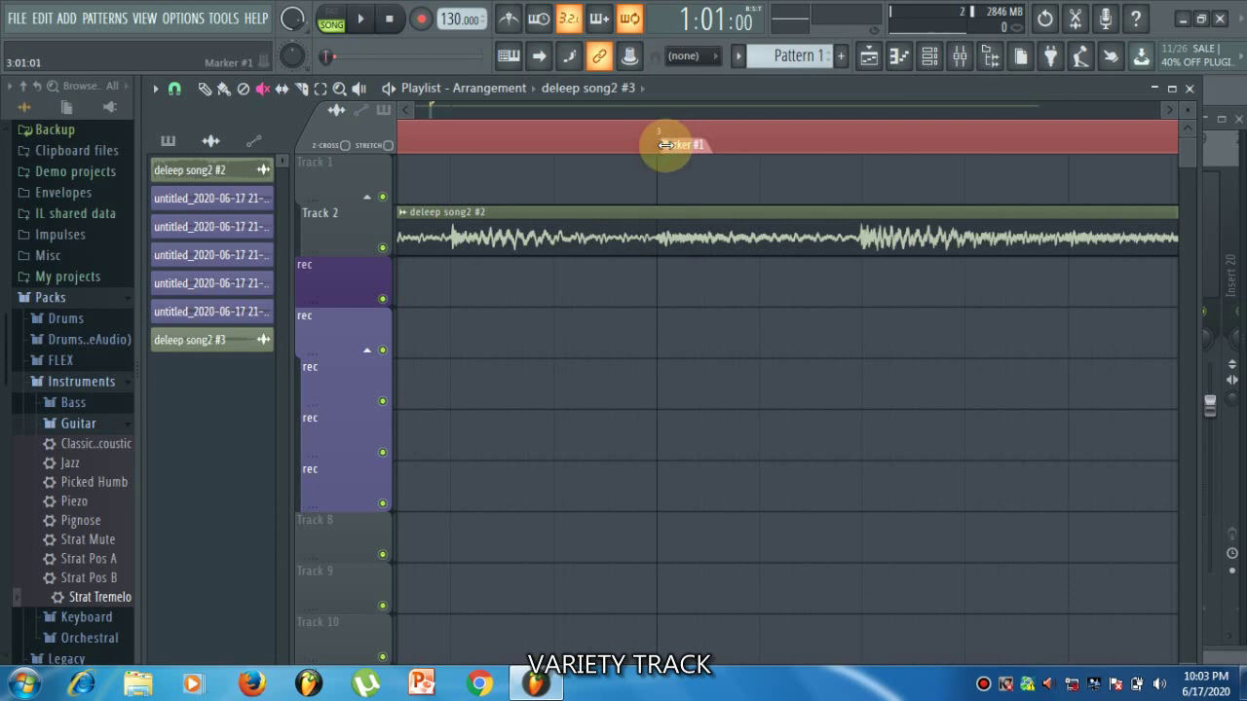
scroll(671, 178, down, 2)
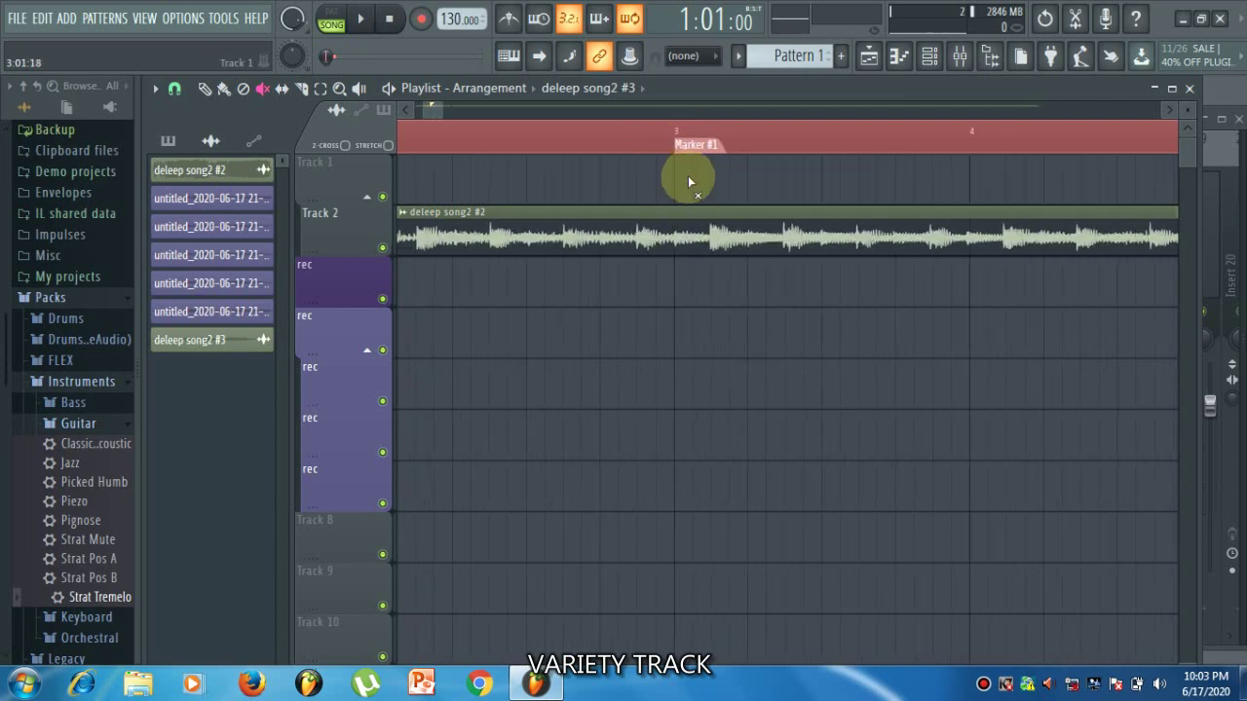
right_click(697, 144)
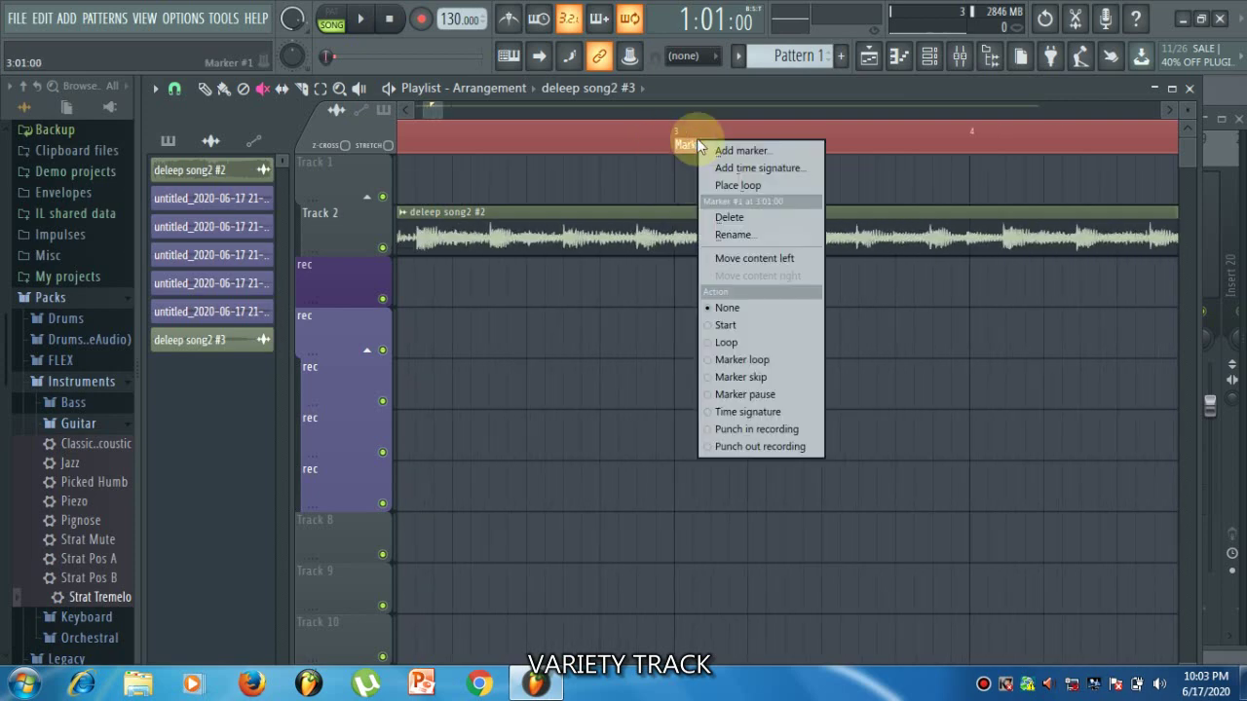
click(750, 430)
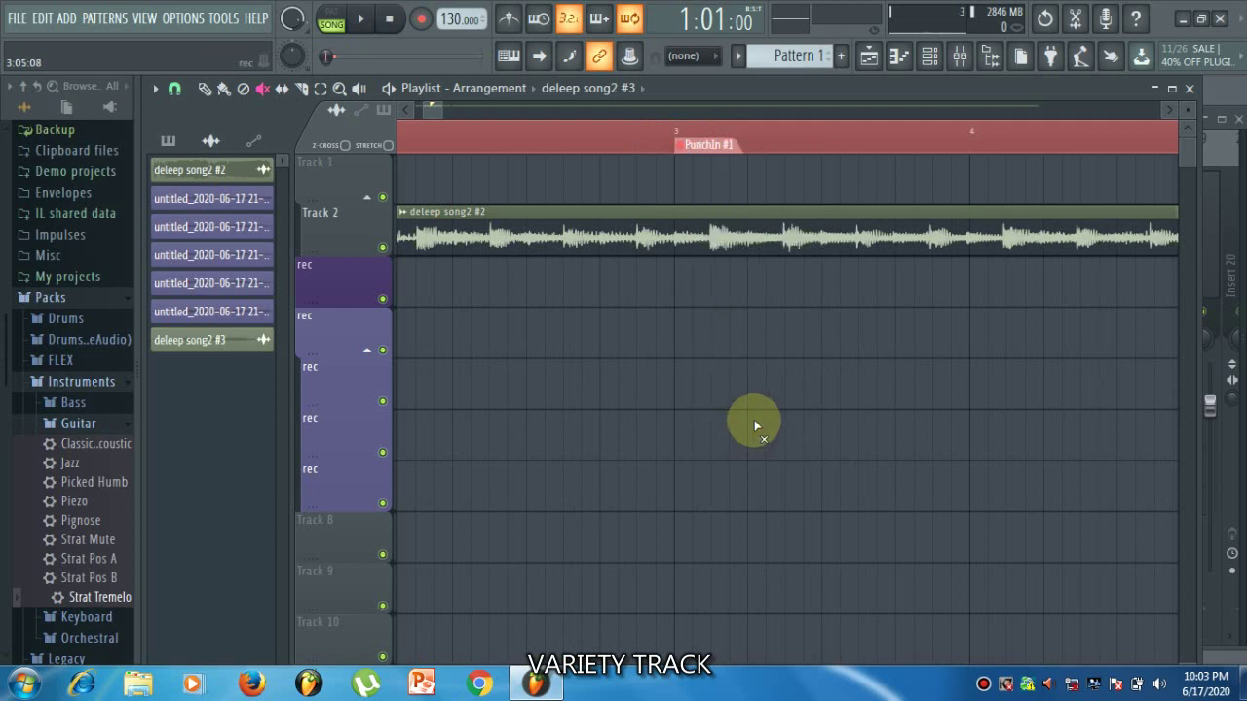
Step: Add a second time marker with its default name and move it to the start of bar 6
scroll(752, 439, down, 3)
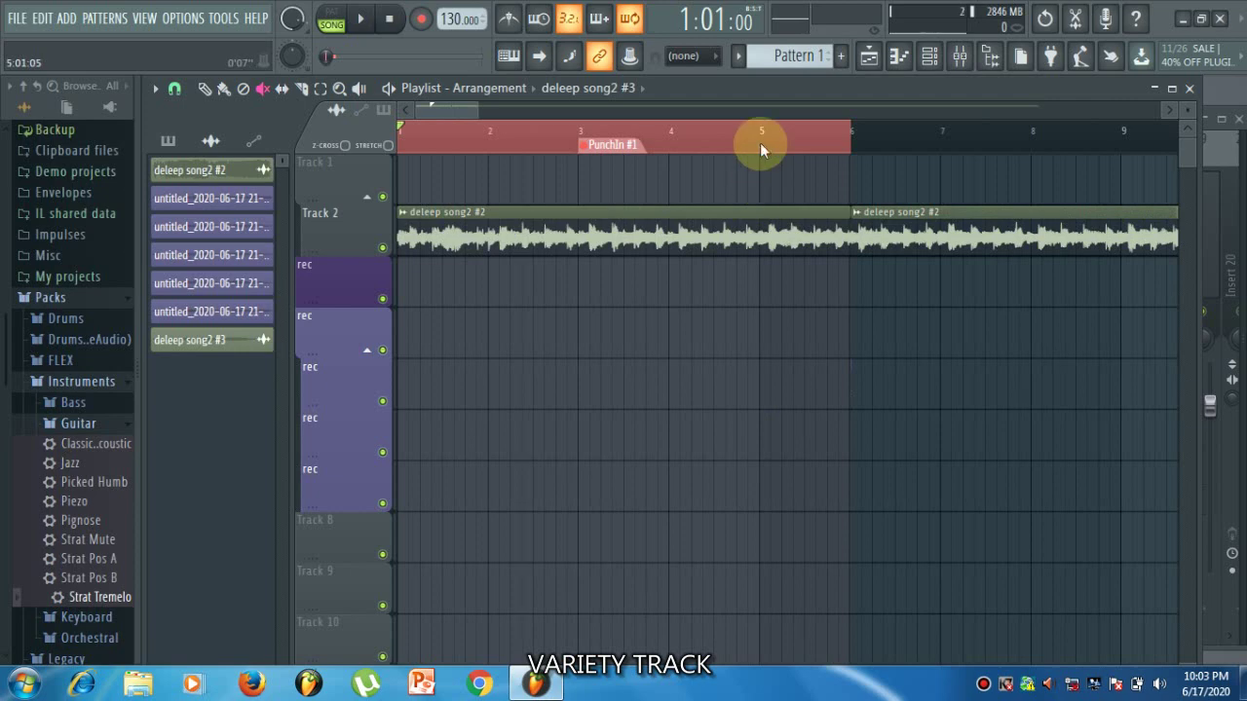
double_click(759, 142)
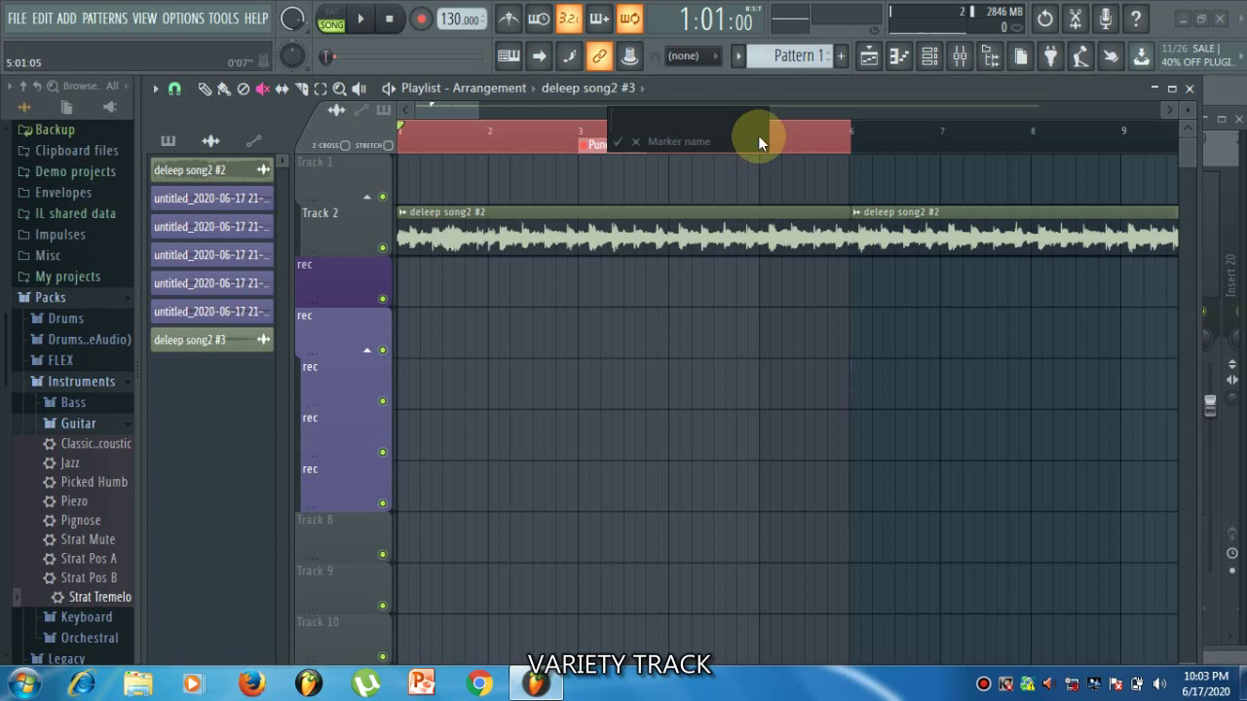
key(Return)
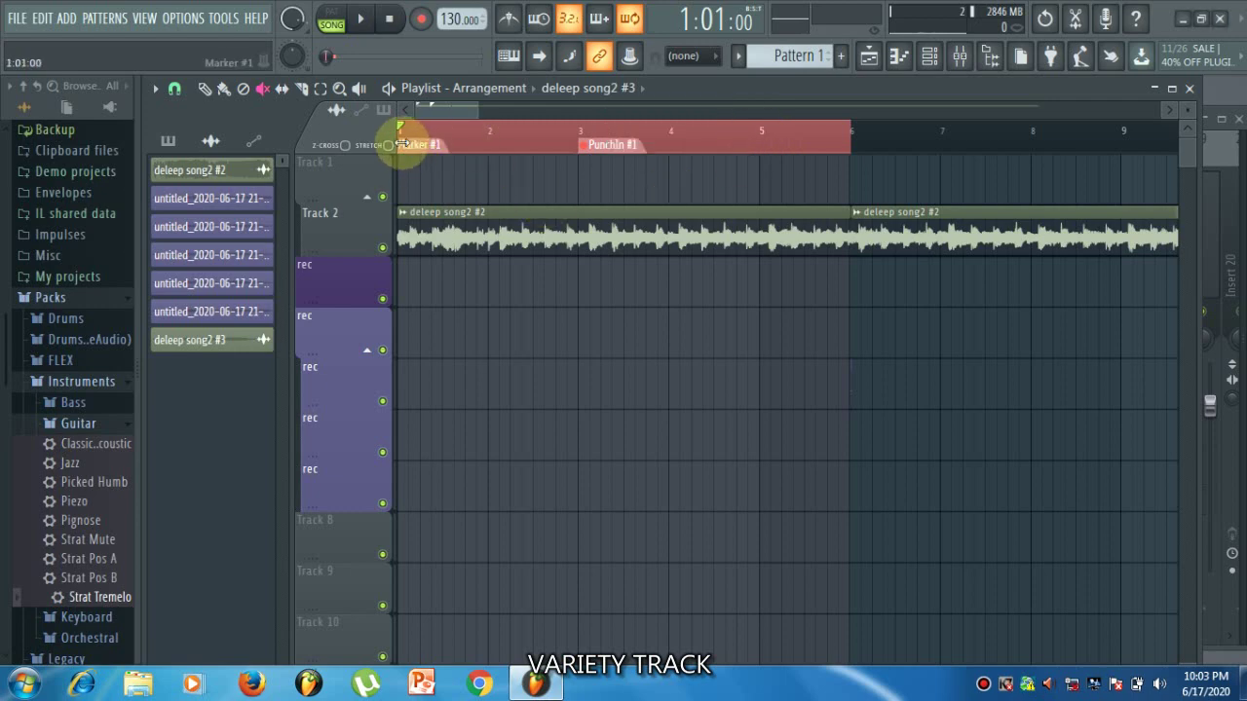
drag(401, 144, 852, 145)
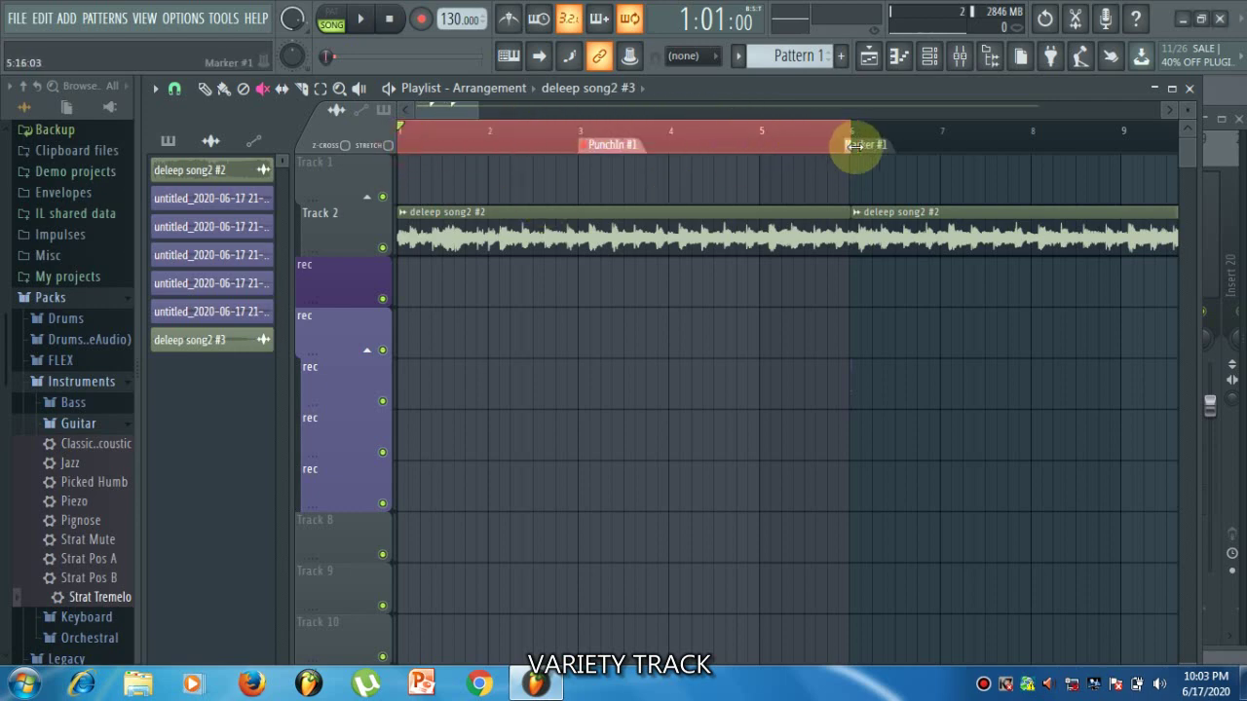
scroll(843, 201, up, 5)
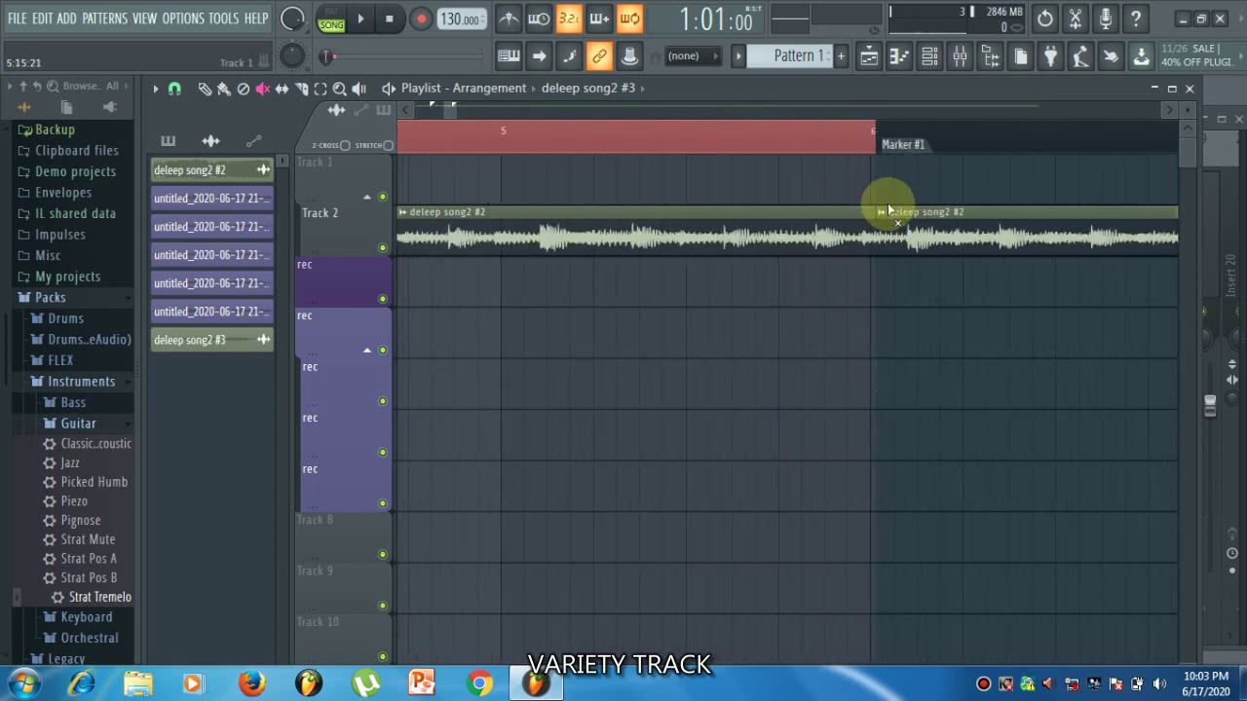
drag(889, 144, 875, 144)
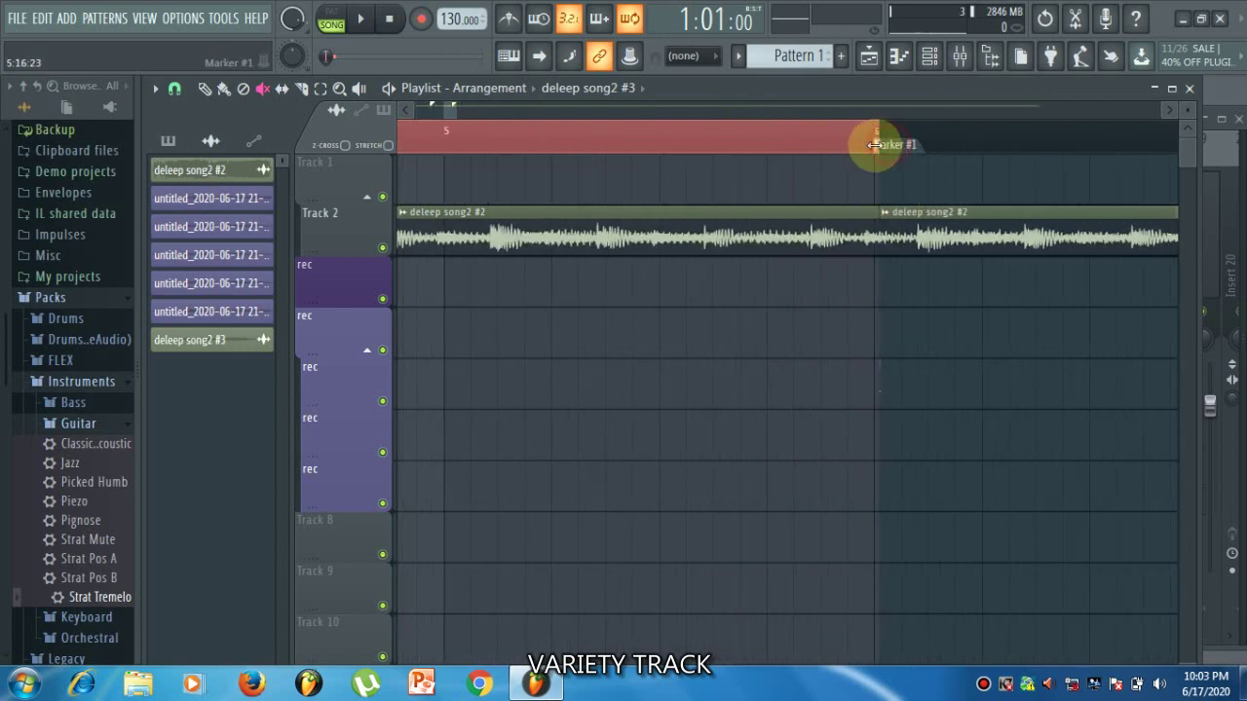
scroll(905, 223, down, 5)
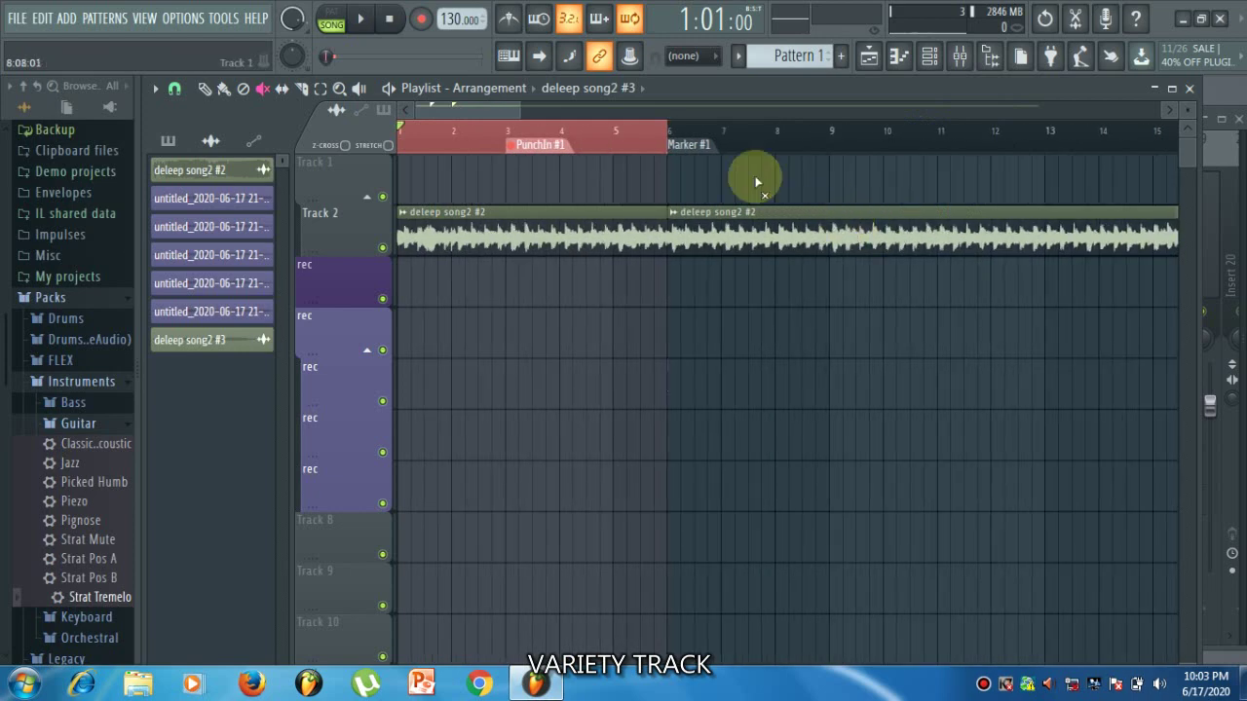
Step: Set the second marker's action to Punch out recording and move it back to bar 5
right_click(689, 147)
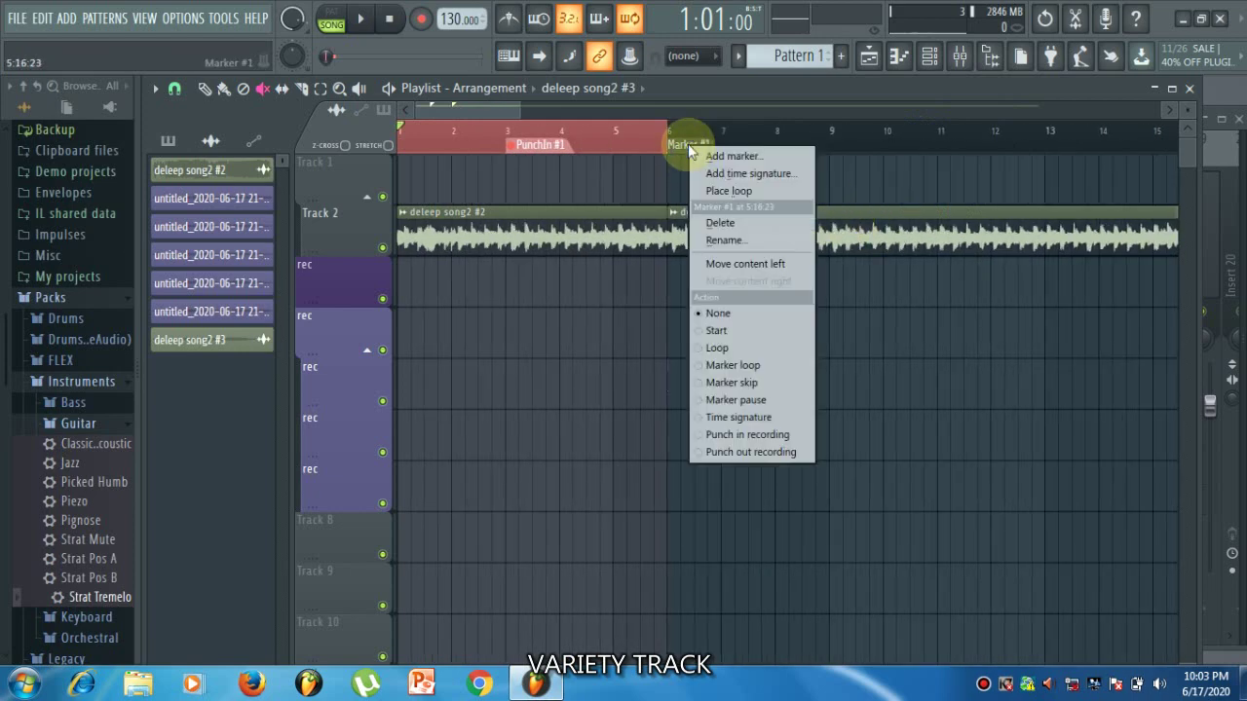
click(744, 451)
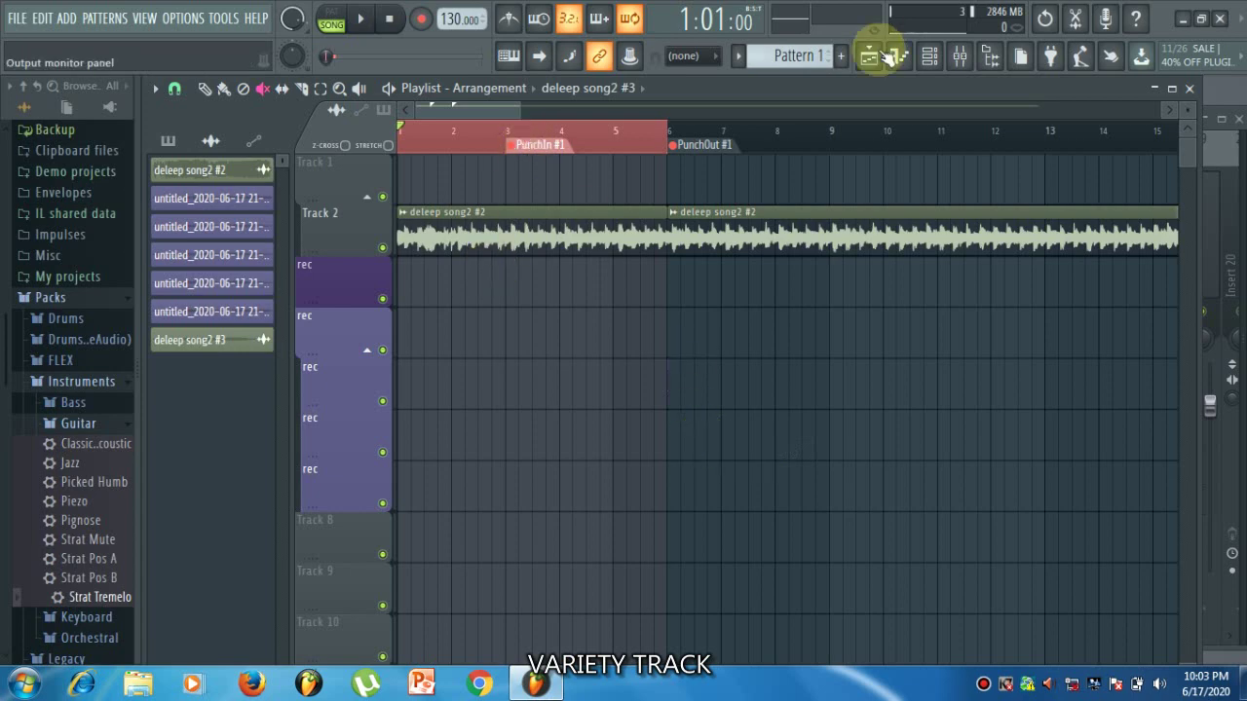
scroll(634, 185, up, 2)
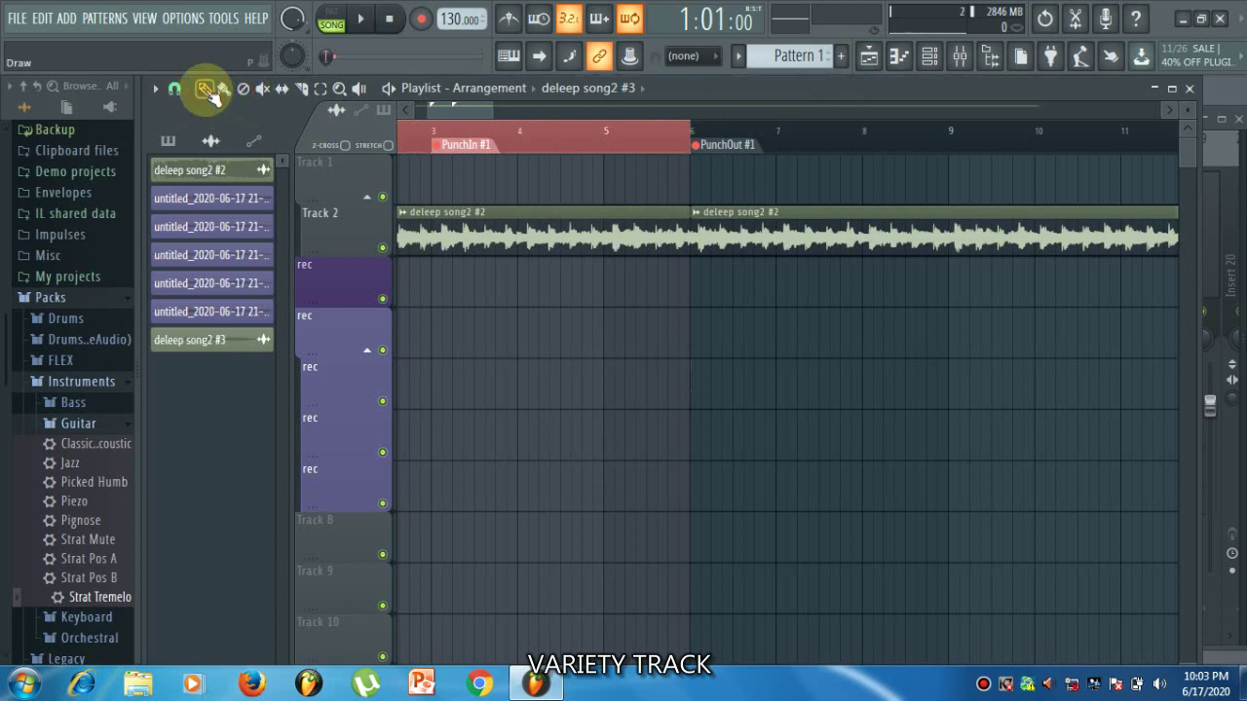
drag(691, 145, 615, 153)
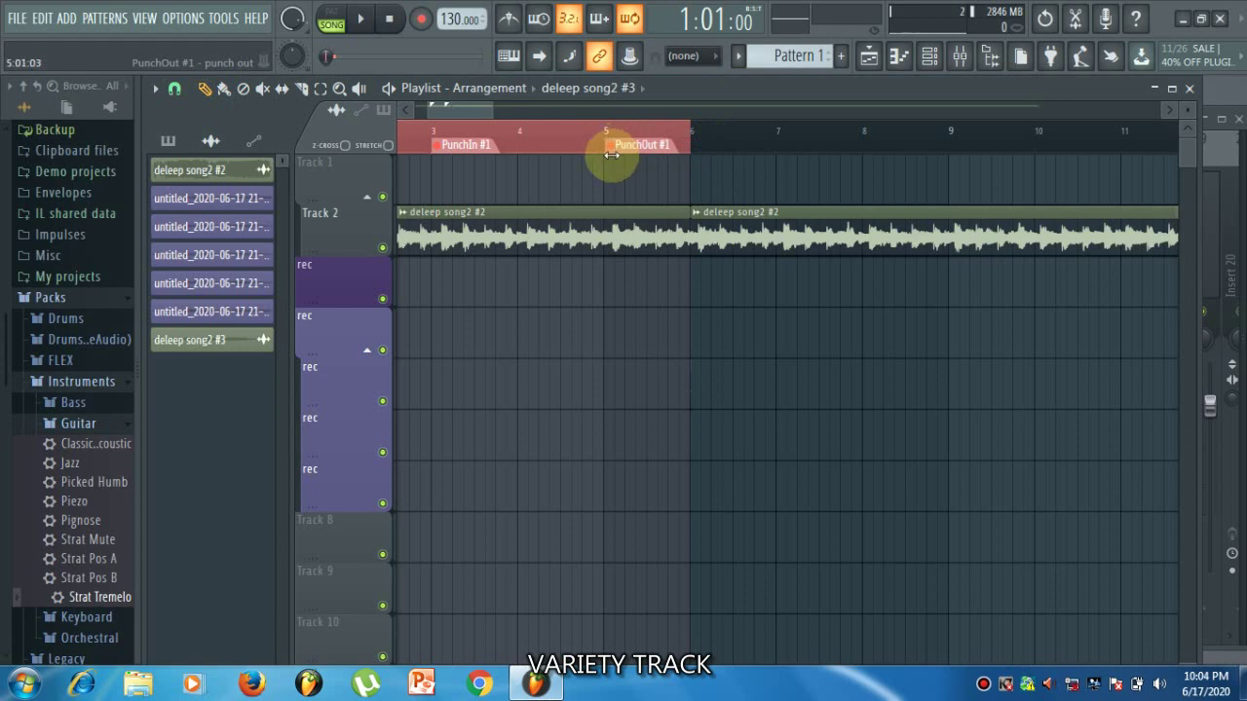
Step: Loop-record two vocal takes between the punch-in marker at bar 3 and the punch-out marker at bar 5, then stop
scroll(635, 239, down, 3)
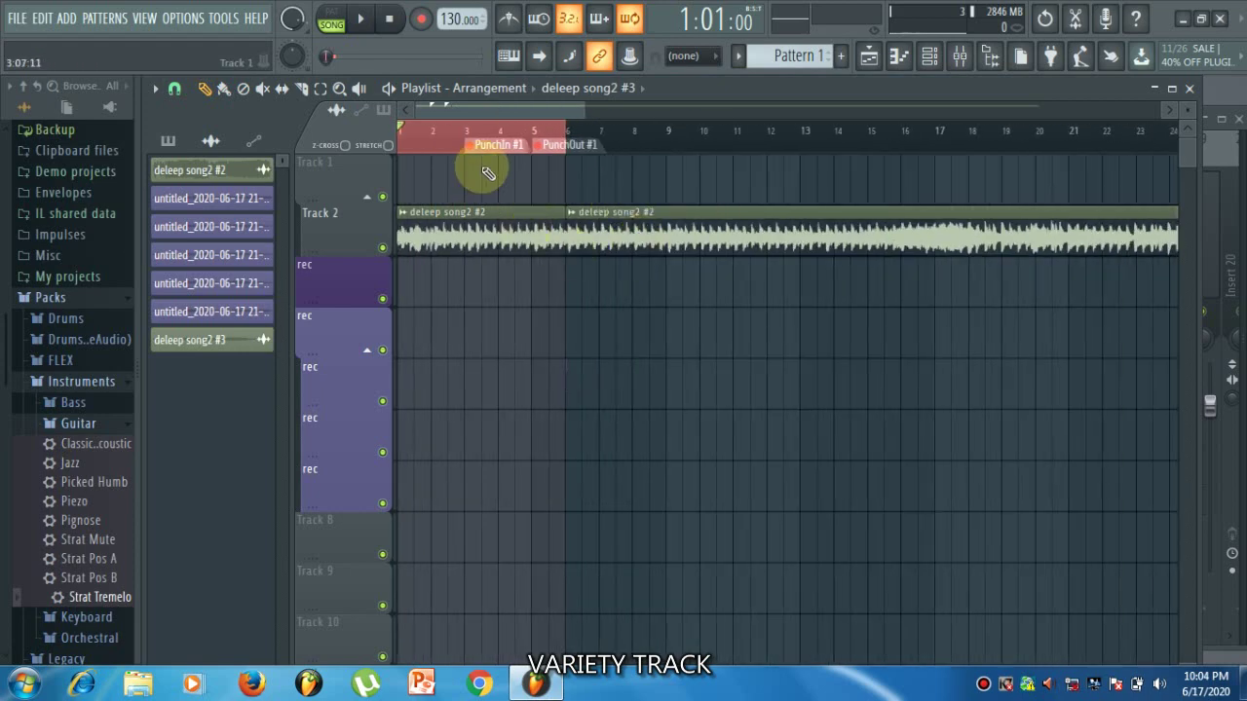
scroll(389, 189, up, 4)
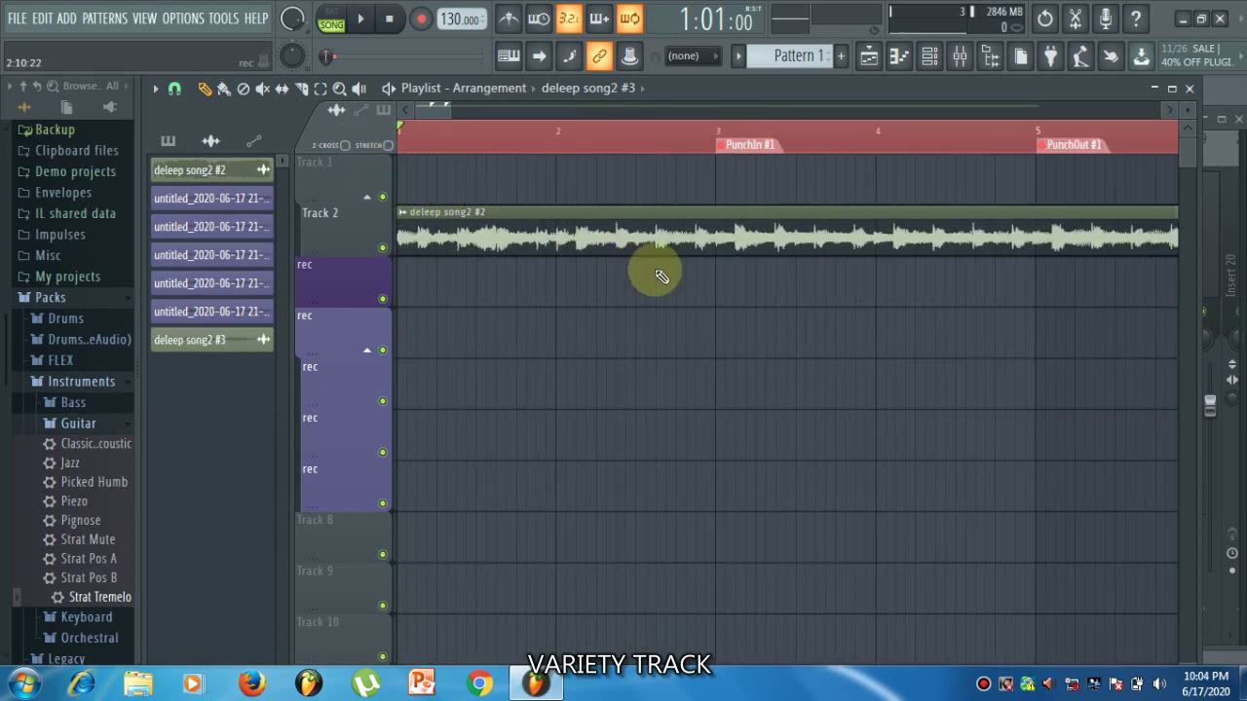
click(361, 23)
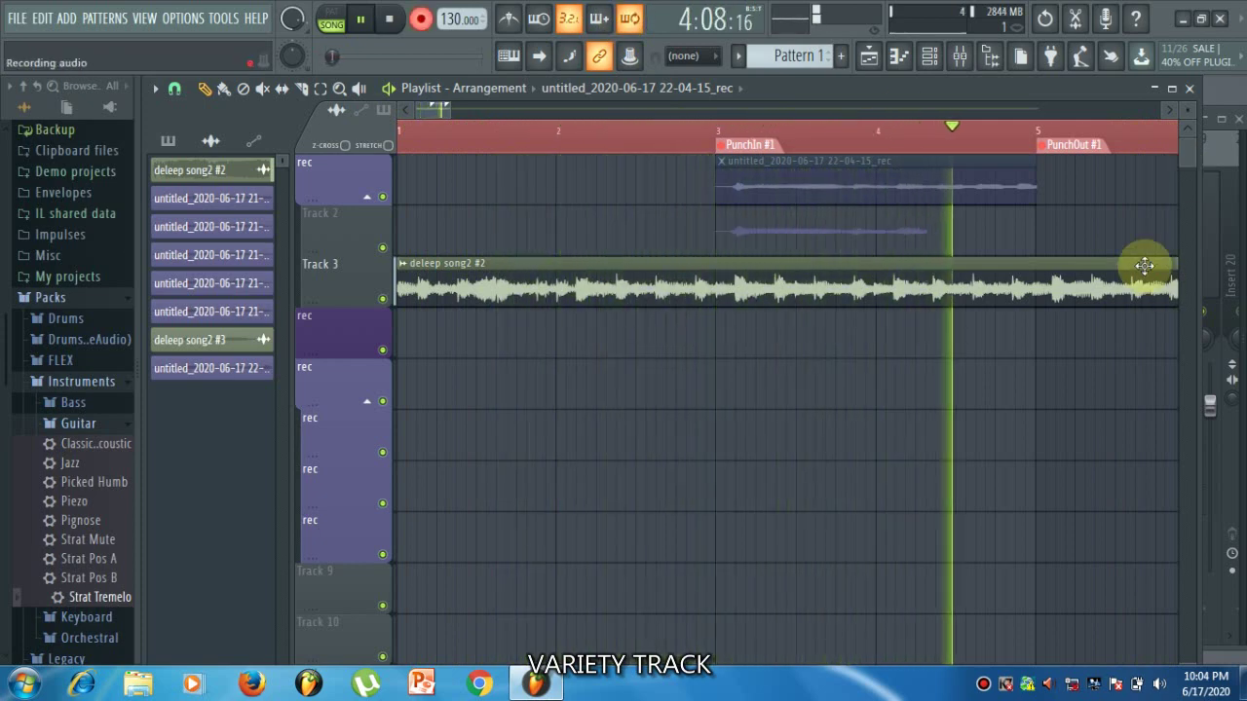
key(space)
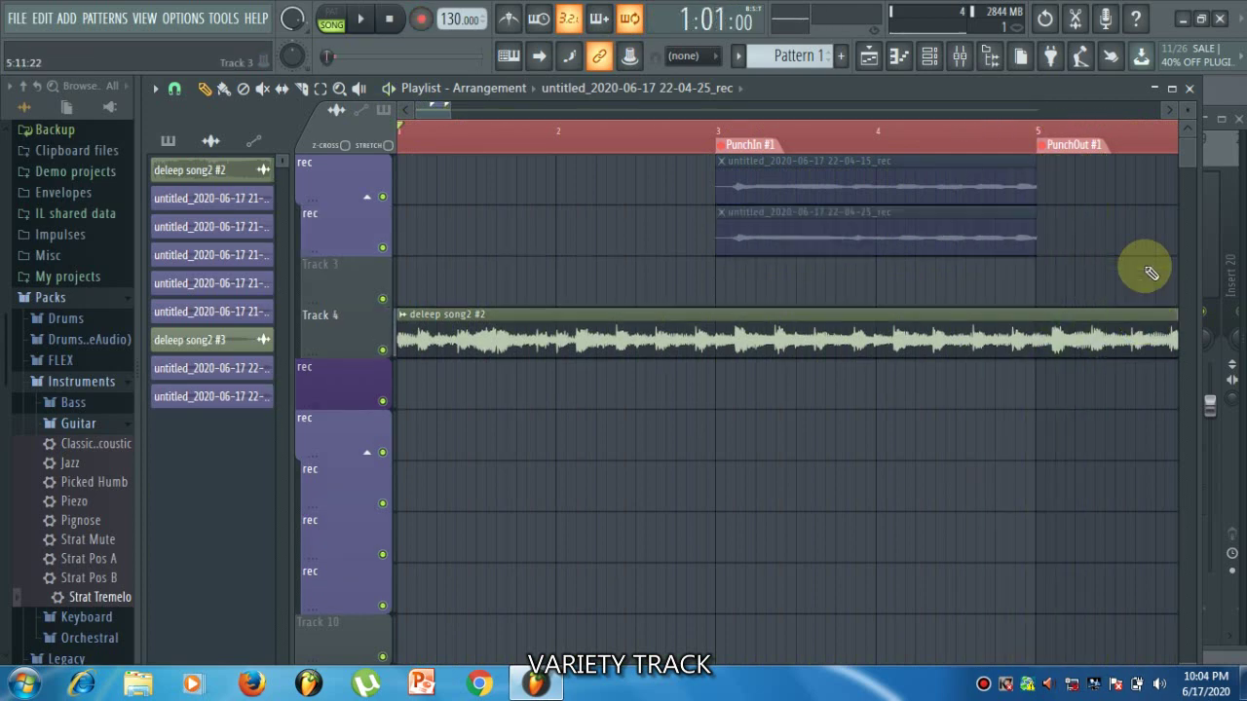
Step: Delete the punch-in and punch-out markers from the playlist timeline
scroll(864, 357, down, 1)
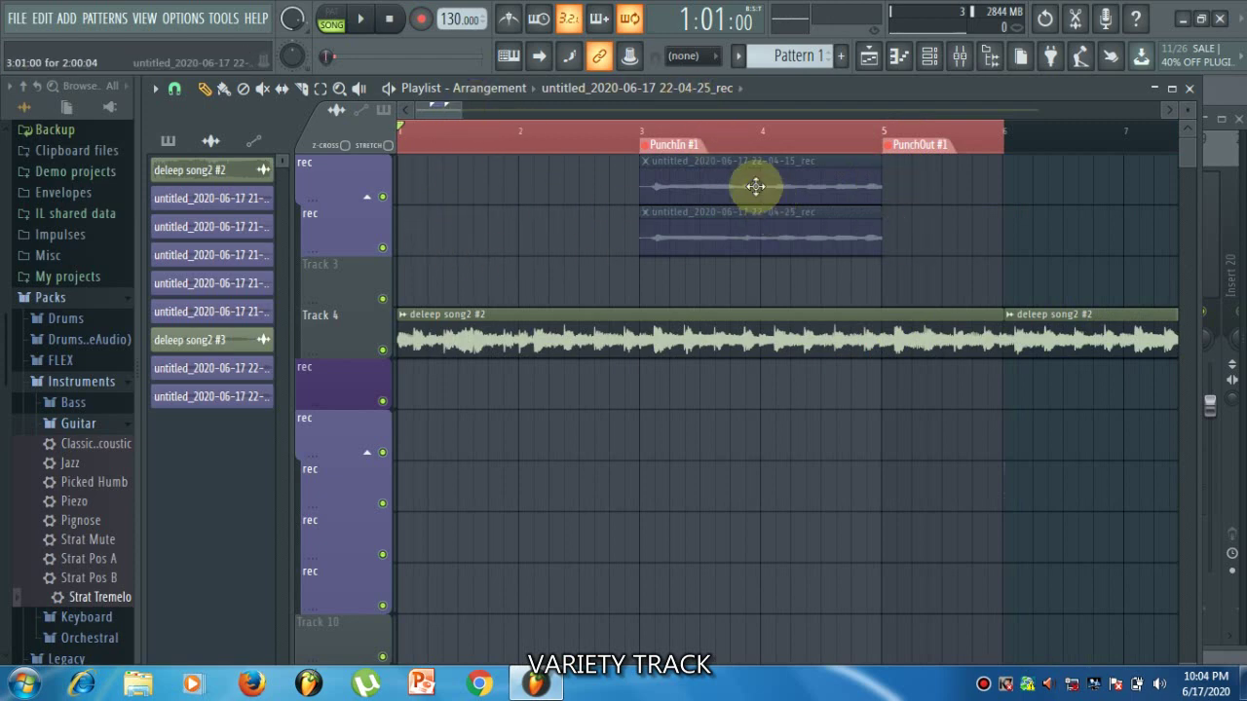
right_click(663, 144)
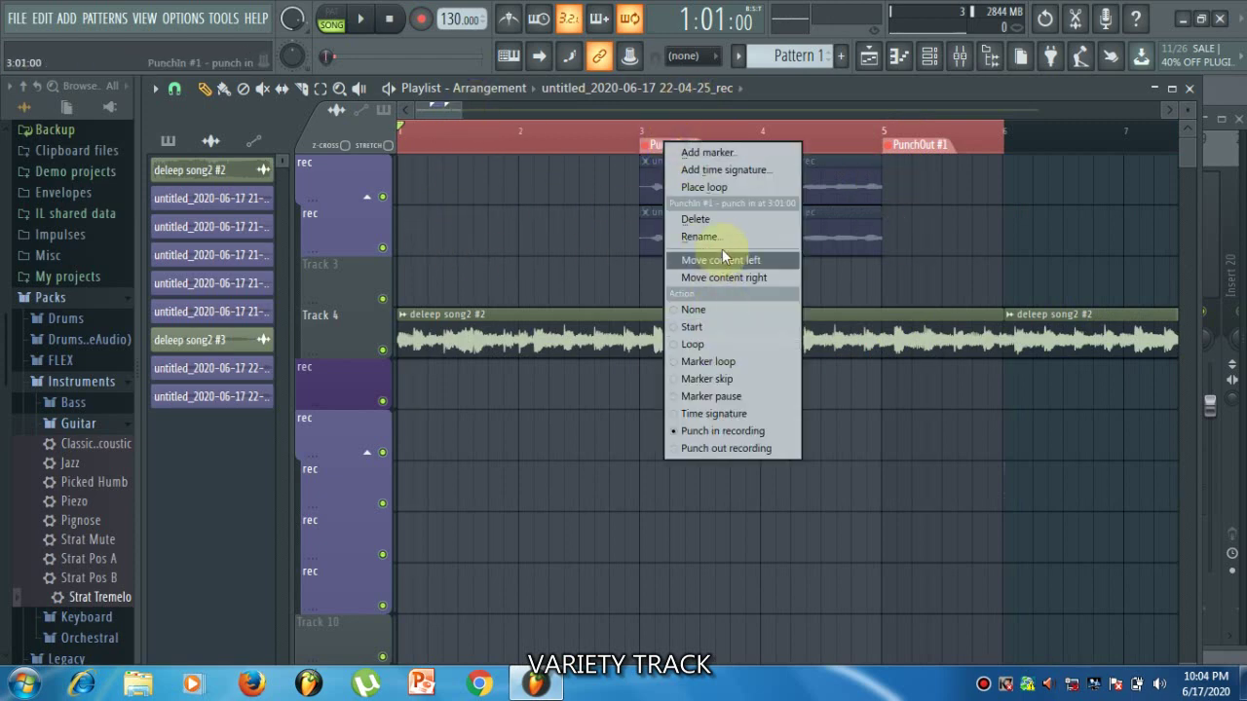
click(715, 218)
mouse_move(946, 145)
mouse_down()
mouse_move(938, 131)
mouse_move(918, 148)
mouse_up()
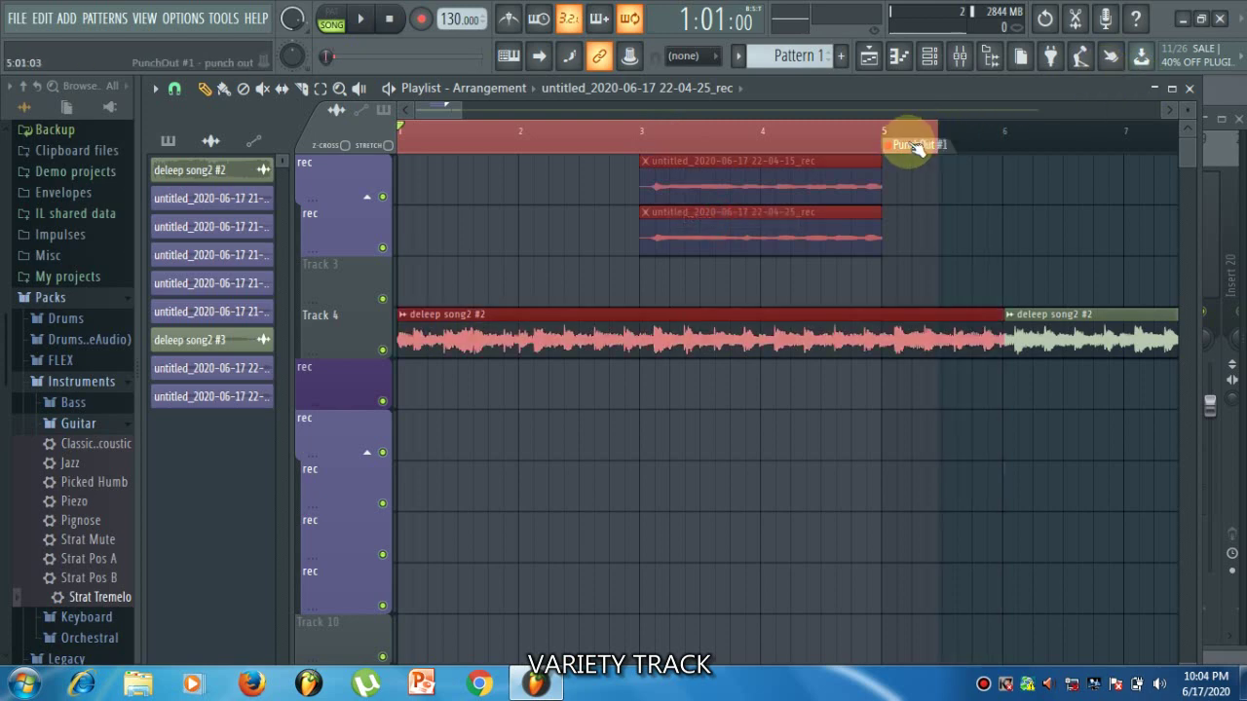
right_click(918, 148)
click(937, 216)
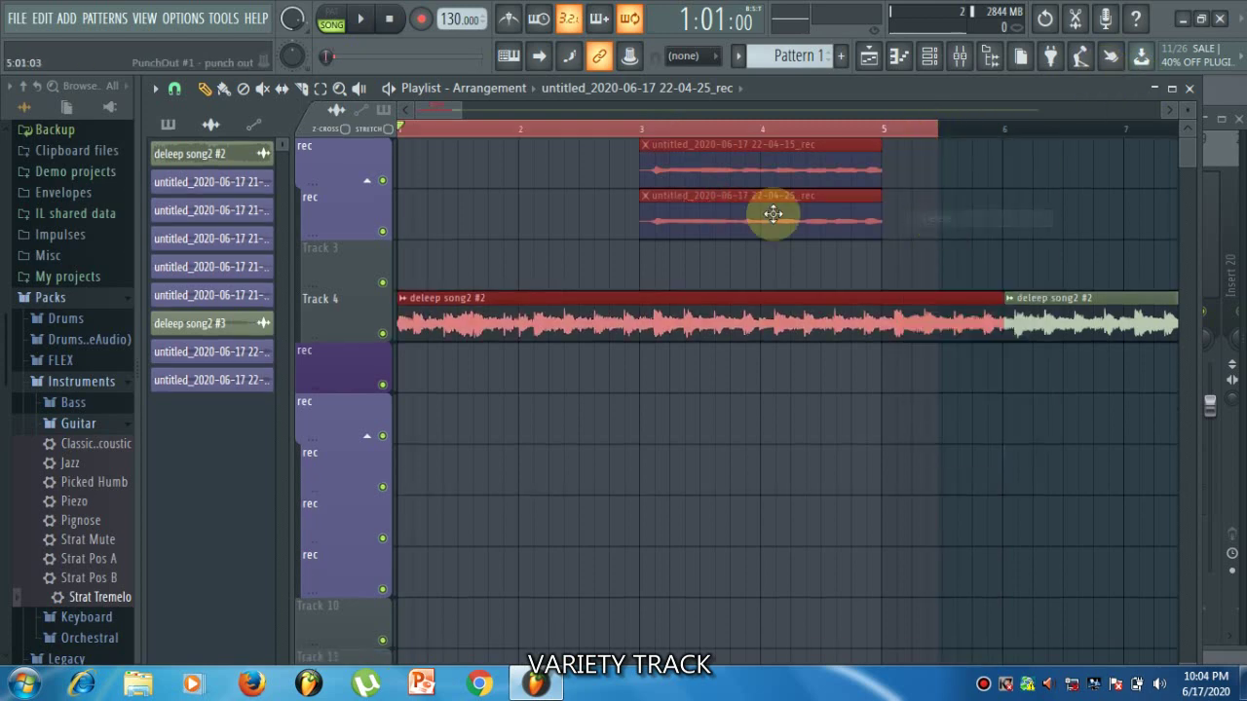
Step: Unmute the first take between bars 3 and 5 and play it back with the song from the second half of bar 2
click(595, 130)
key(space)
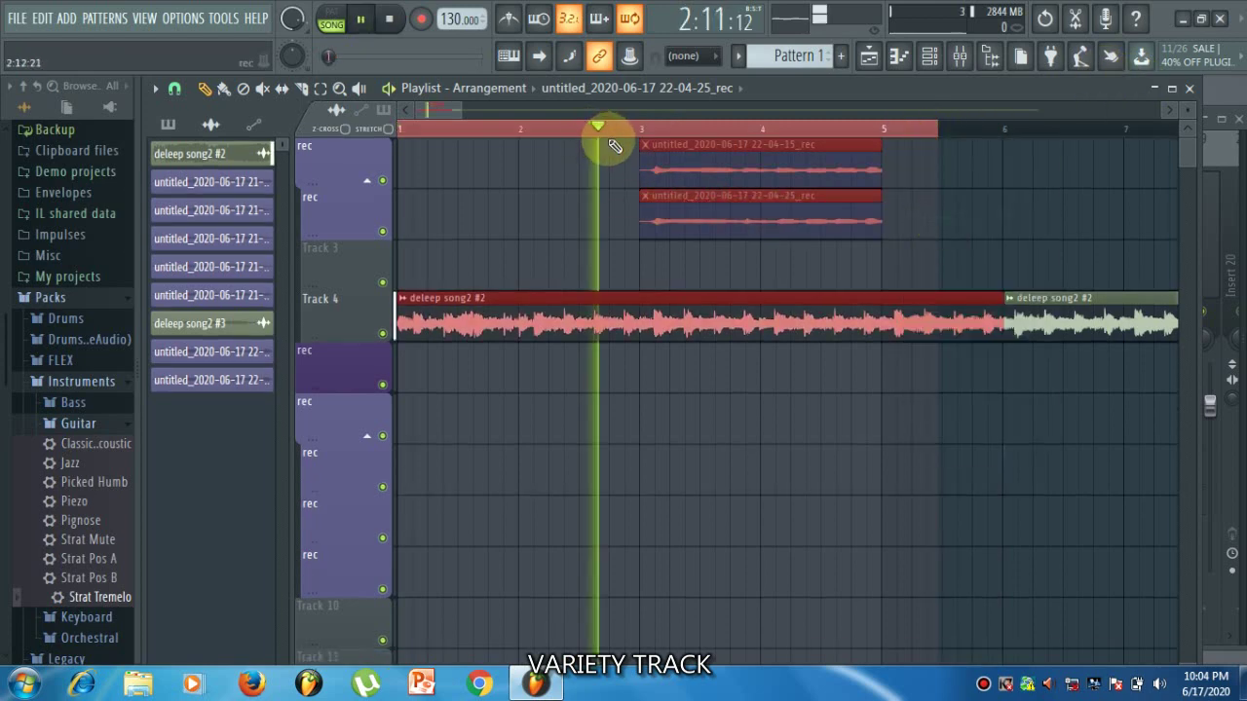
key(space)
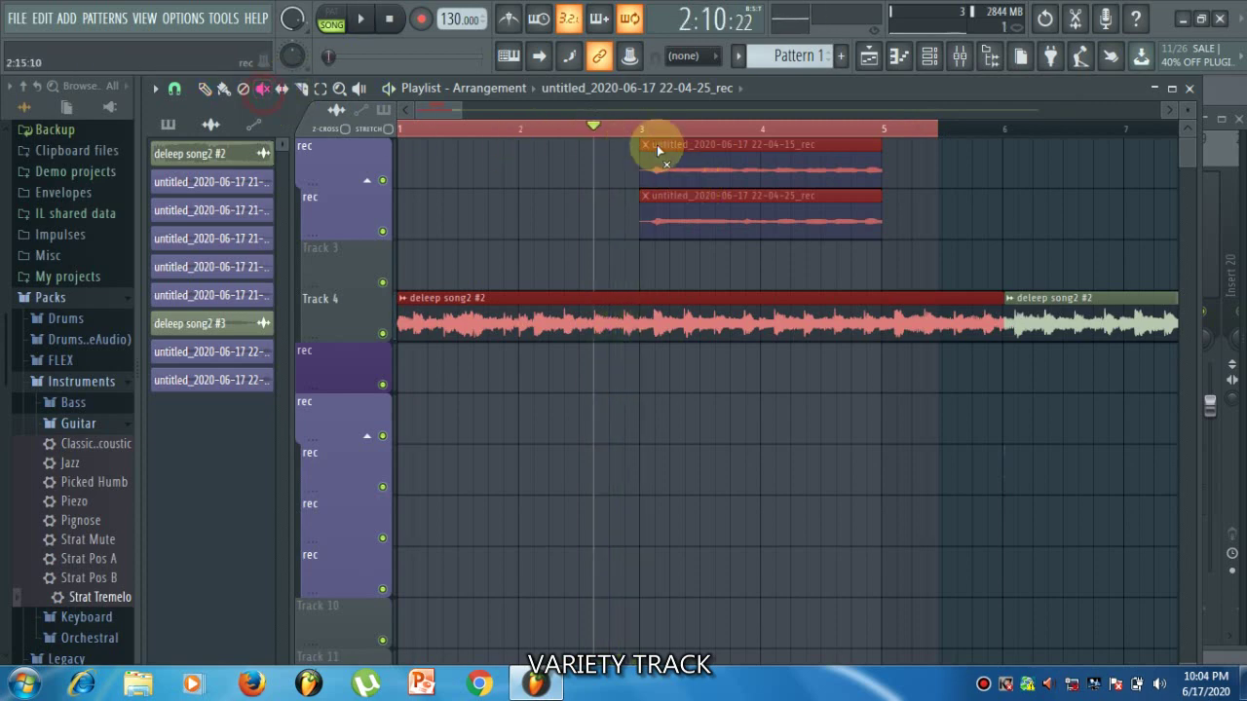
click(682, 162)
key(space)
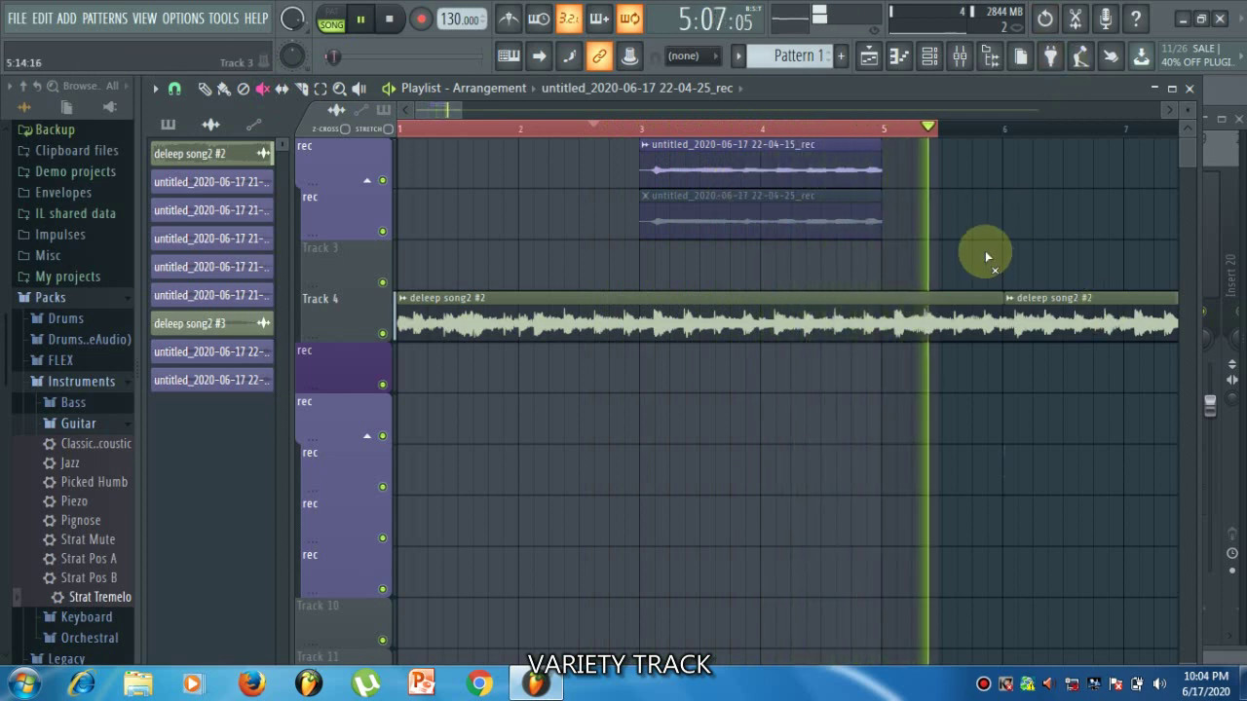
key(space)
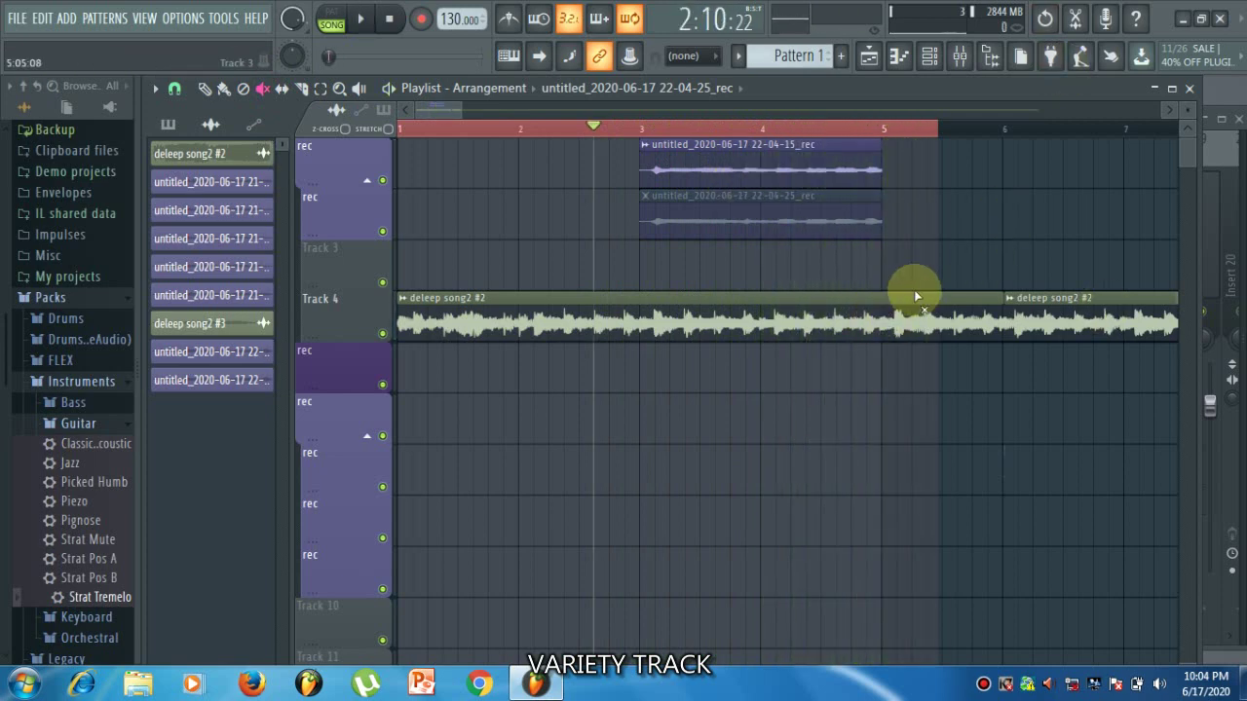
scroll(912, 294, down, 1)
scroll(913, 299, down, 1)
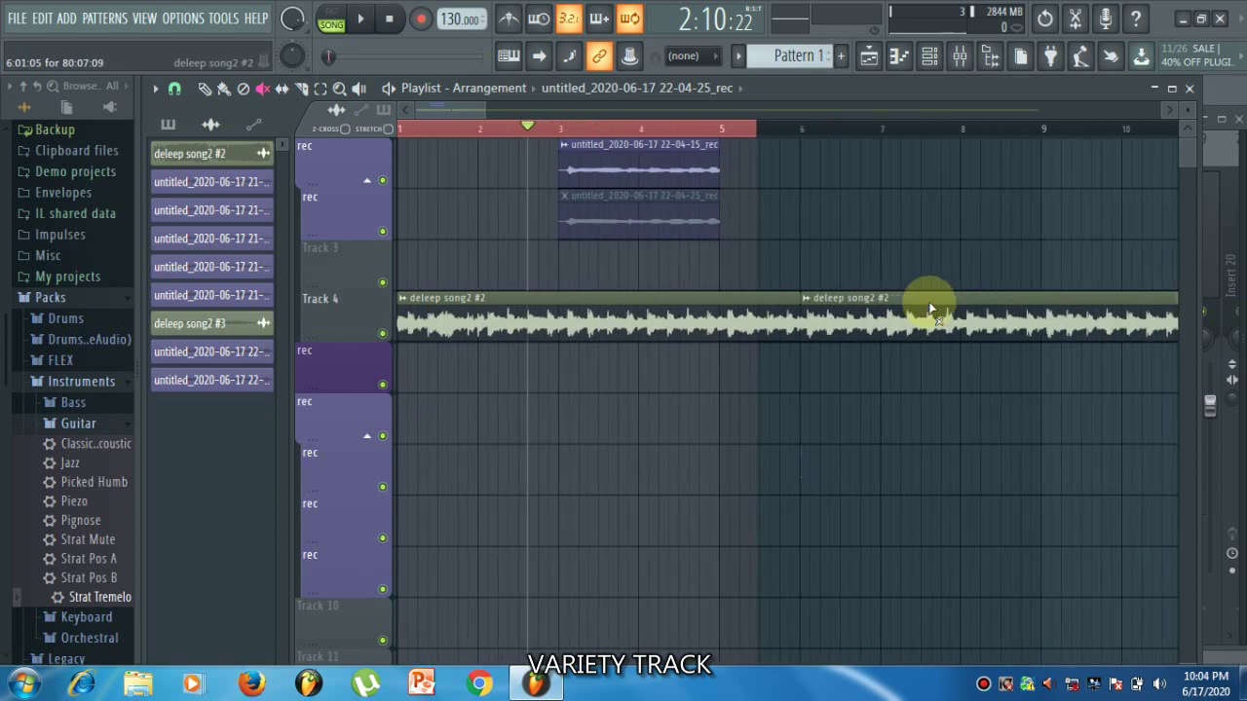